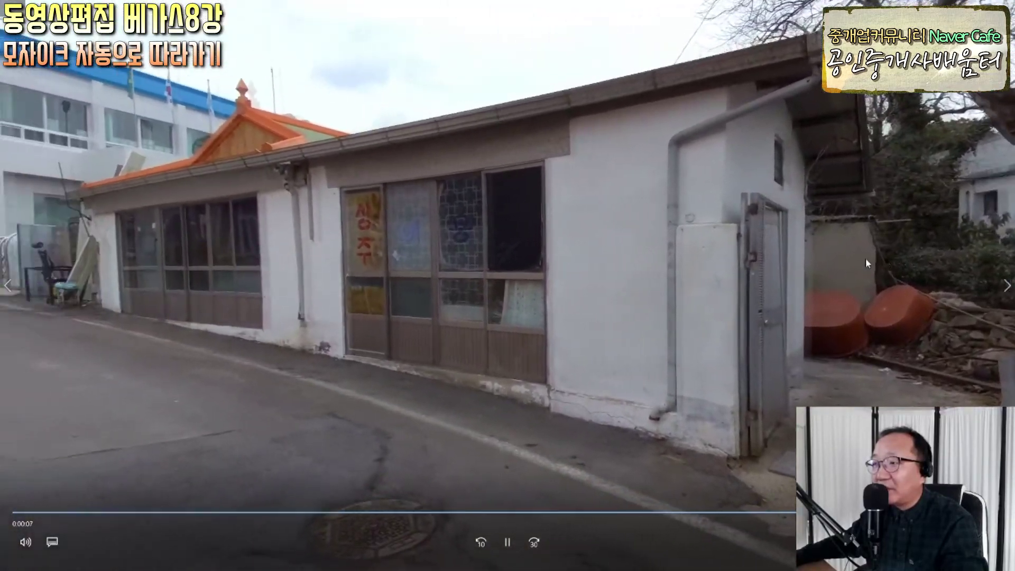
pyautogui.click(864, 258)
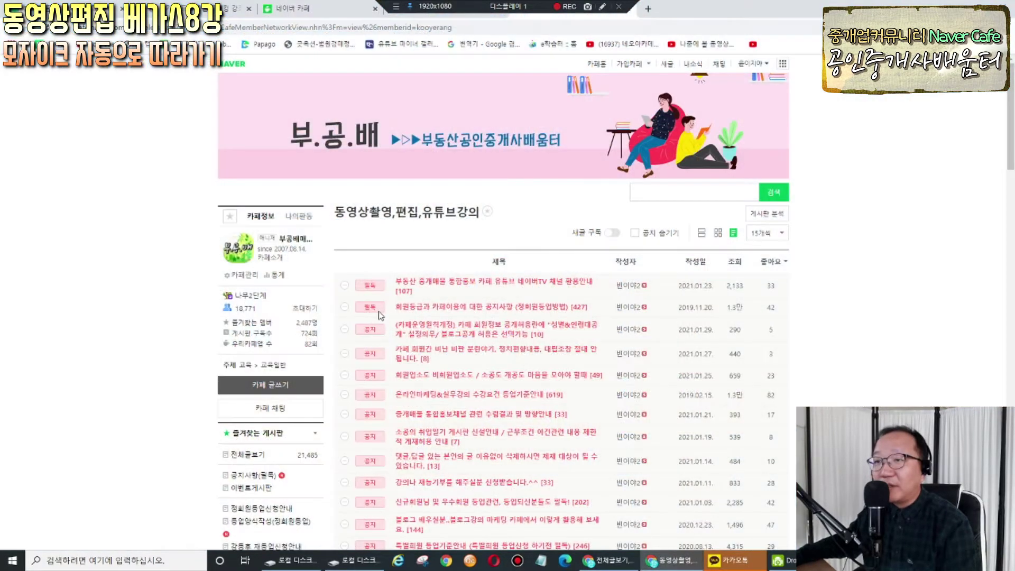
# - Browse the cafe's 동영상촬영,편집,유튜브강의 board and go to page 2 of its post list
pyautogui.scroll(-10, 379, 317)
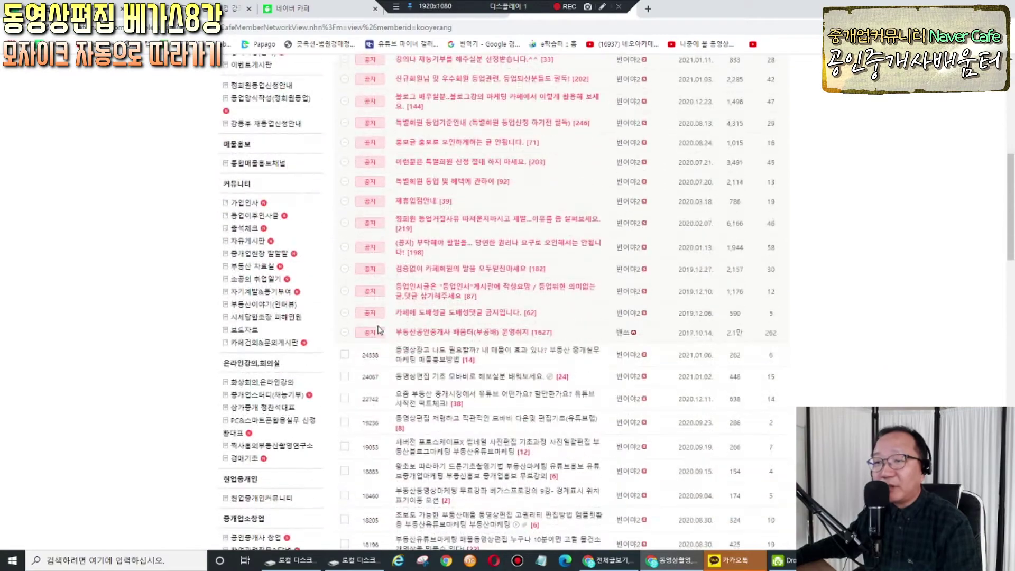
pyautogui.scroll(-6, 379, 337)
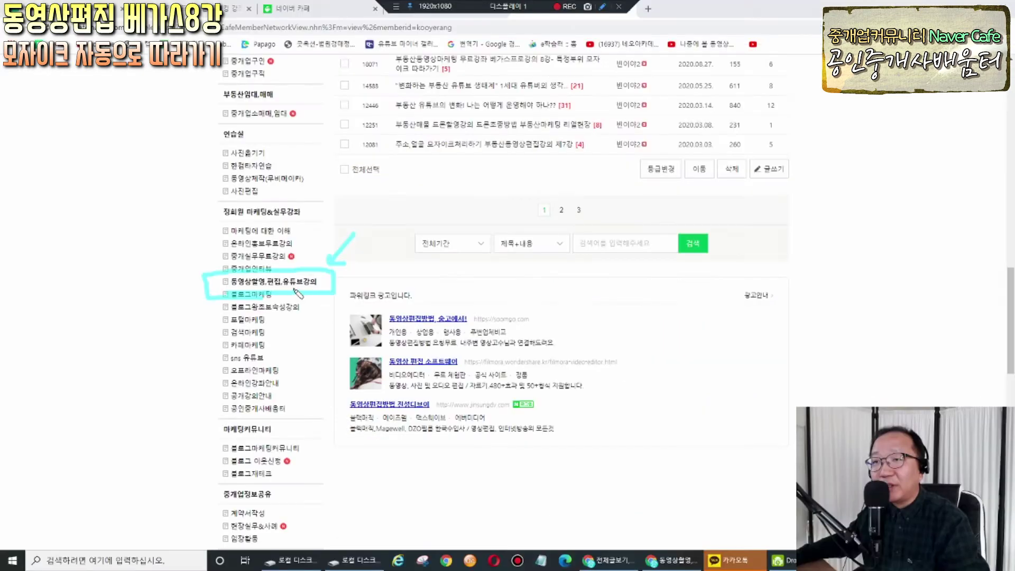
pyautogui.click(290, 283)
pyautogui.scroll(-10, 432, 319)
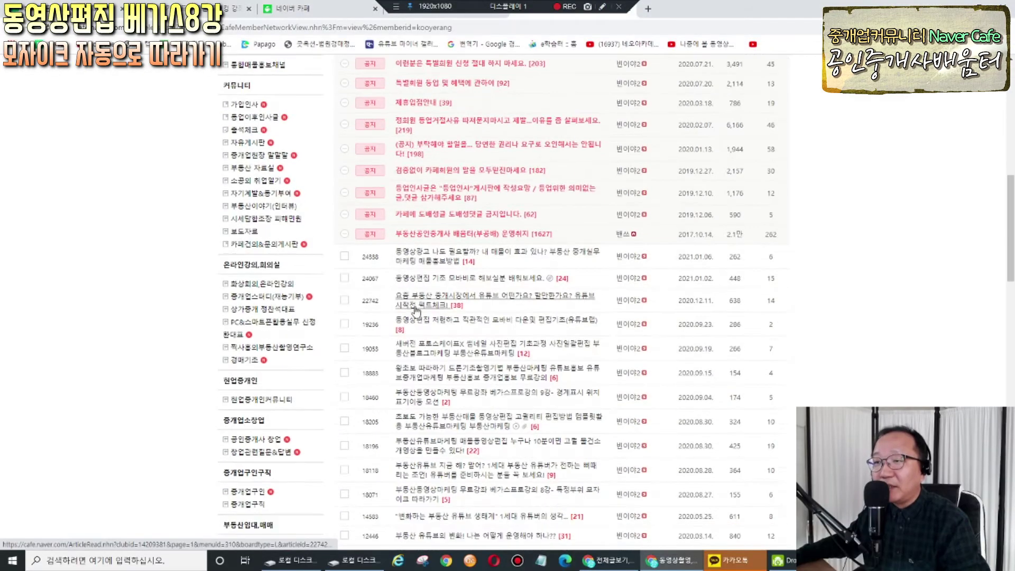
pyautogui.click(561, 482)
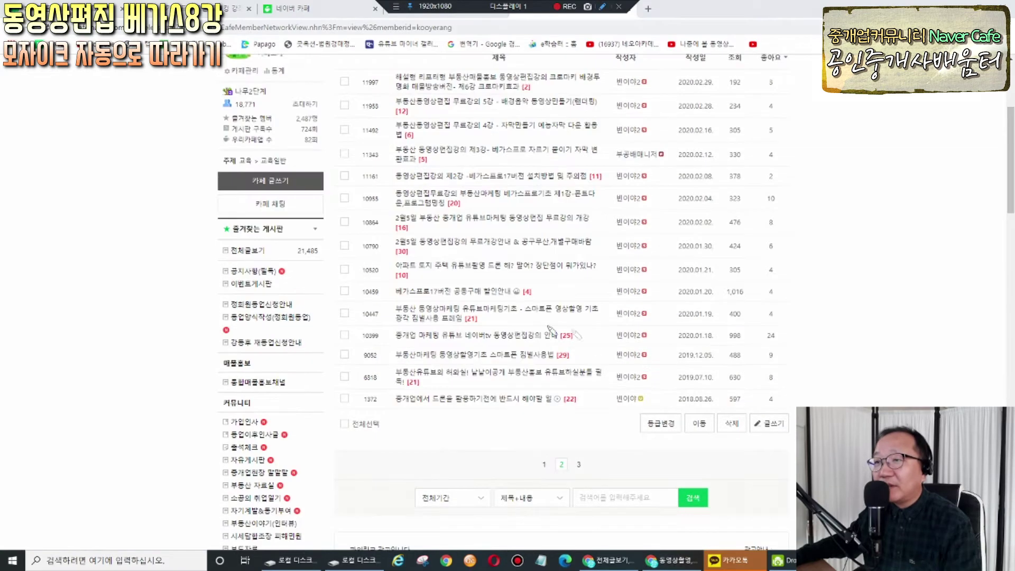
# - Clear the first pen marking and draw a box around the 베가스프로17버전 공동구매 할인안내 post
pyautogui.moveTo(548, 303)
pyautogui.mouseDown()
pyautogui.moveTo(386, 299)
pyautogui.moveTo(385, 283)
pyautogui.moveTo(481, 269)
pyautogui.moveTo(538, 285)
pyautogui.moveTo(539, 301)
pyautogui.moveTo(520, 278)
pyautogui.moveTo(522, 182)
pyautogui.mouseUp()
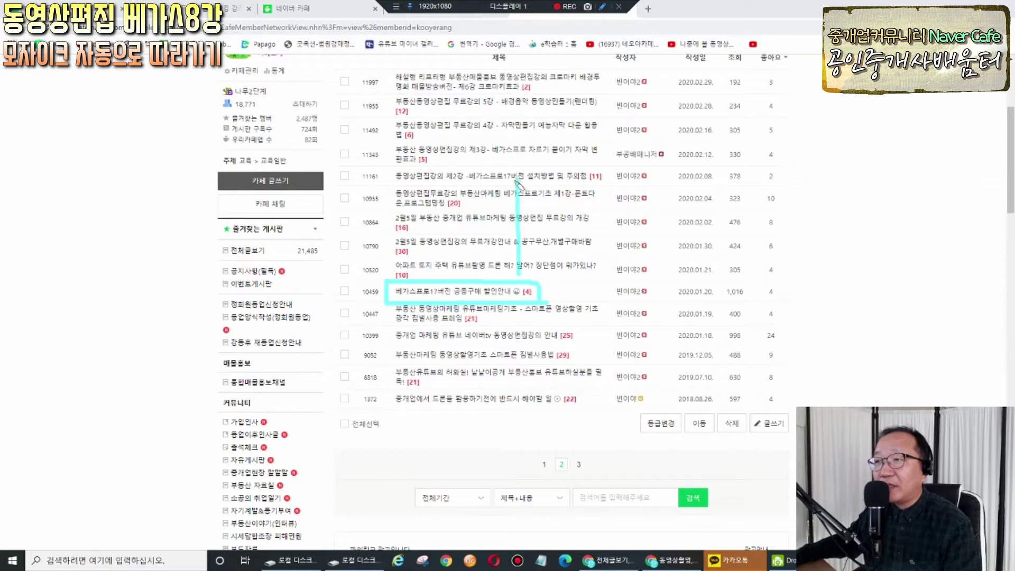
pyautogui.press('Escape')
pyautogui.click(602, 6)
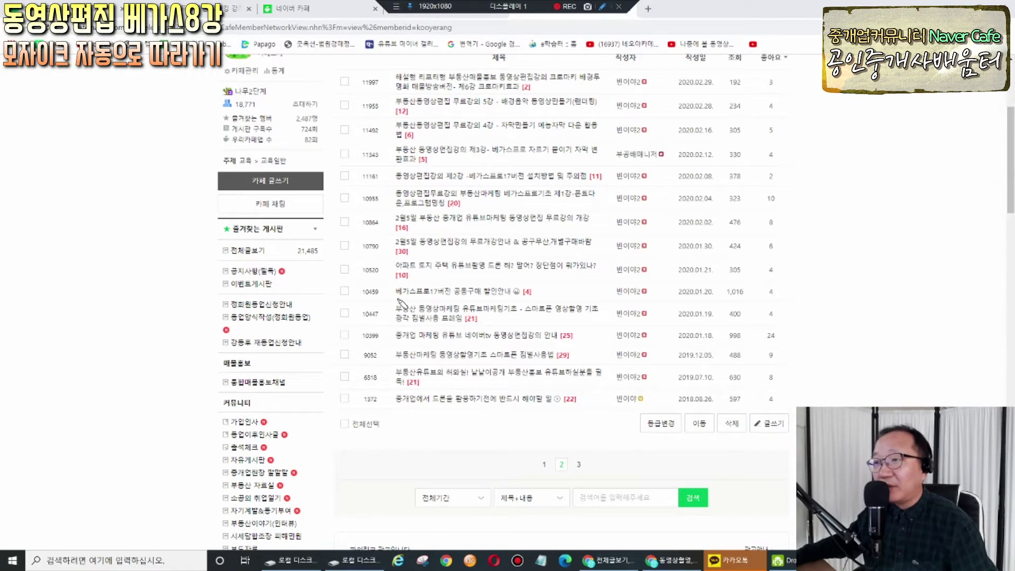
pyautogui.moveTo(397, 302)
pyautogui.mouseDown()
pyautogui.moveTo(539, 301)
pyautogui.moveTo(420, 282)
pyautogui.moveTo(392, 290)
pyautogui.mouseUp()
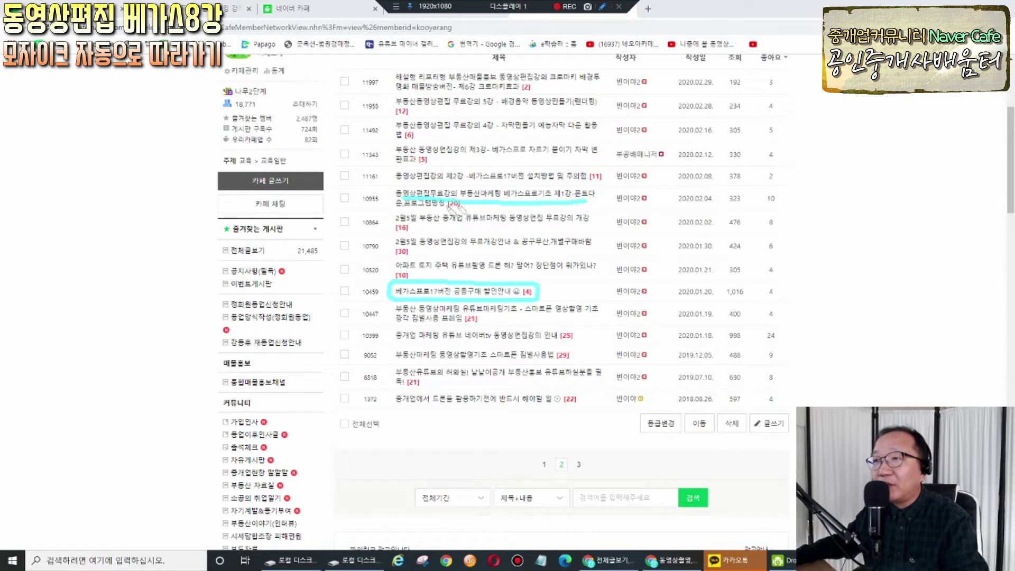
# - Underline the titles of the video editing lecture posts 1 to 6 with the screen pen
pyautogui.moveTo(406, 212)
pyautogui.mouseDown()
pyautogui.moveTo(451, 212)
pyautogui.moveTo(482, 186)
pyautogui.moveTo(564, 187)
pyautogui.mouseUp()
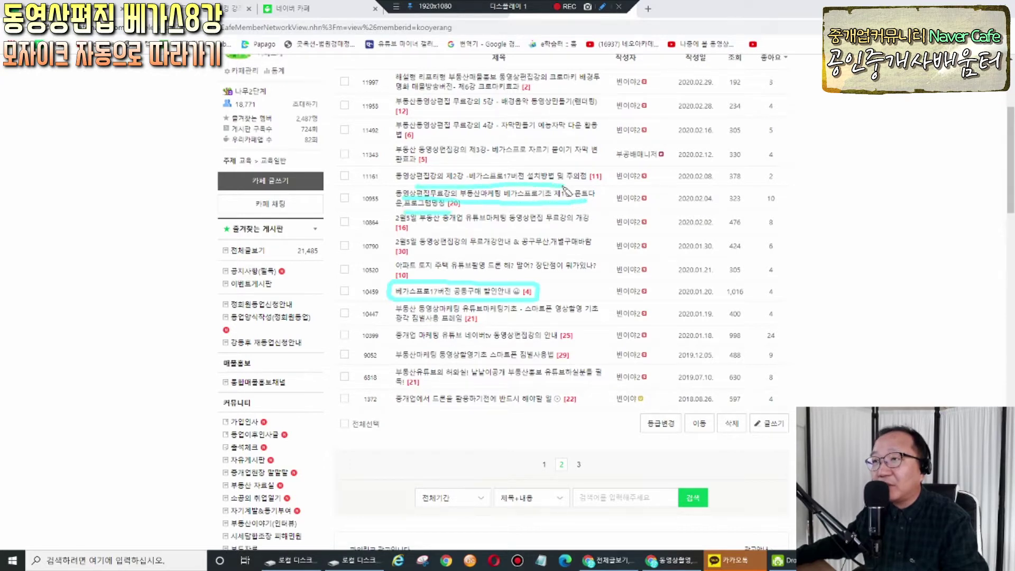
pyautogui.moveTo(459, 158); pyautogui.dragTo(525, 157)
pyautogui.moveTo(469, 133); pyautogui.dragTo(530, 134)
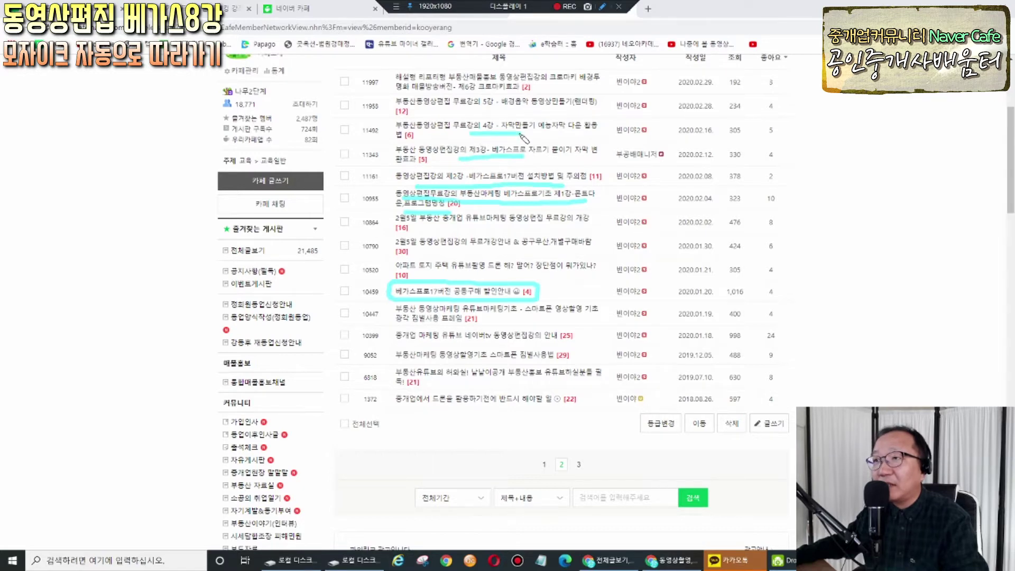
pyautogui.moveTo(469, 105); pyautogui.dragTo(515, 105)
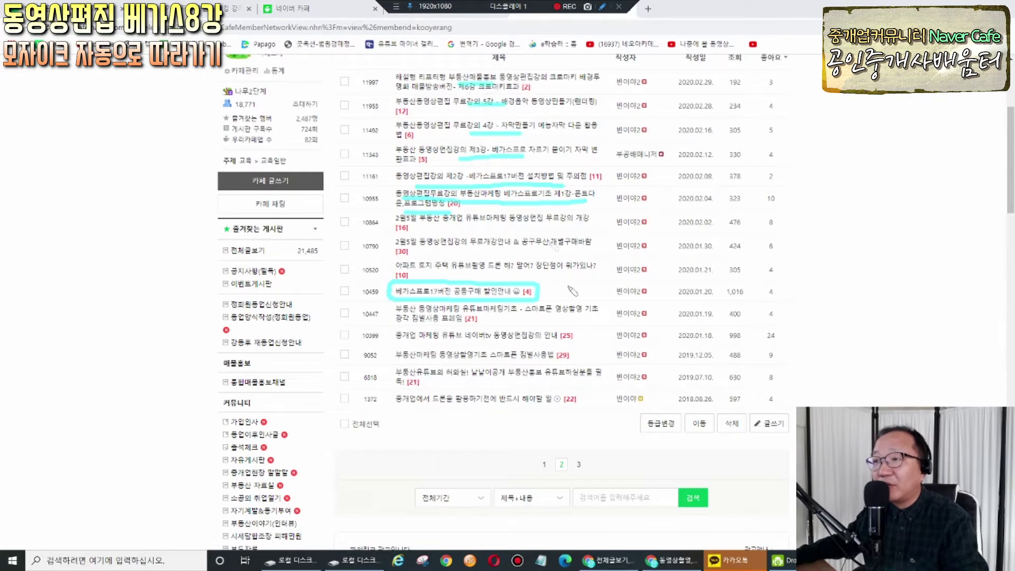
# - Go back to page 1 of the post list, underline the 제7강 mosaic lecture post, and clear the pen markings
pyautogui.click(544, 464)
pyautogui.moveTo(412, 422); pyautogui.dragTo(578, 423)
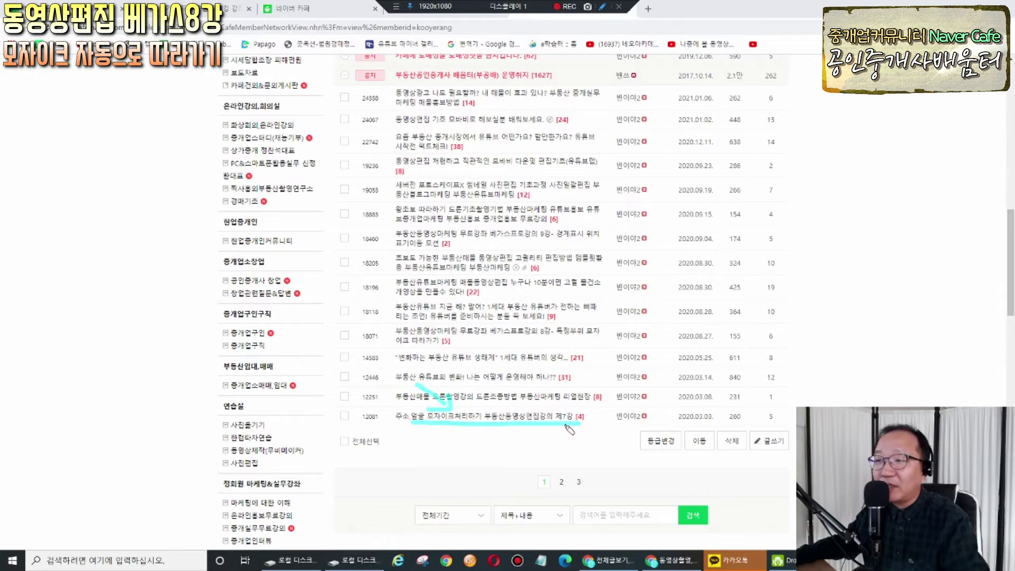
pyautogui.press('Escape')
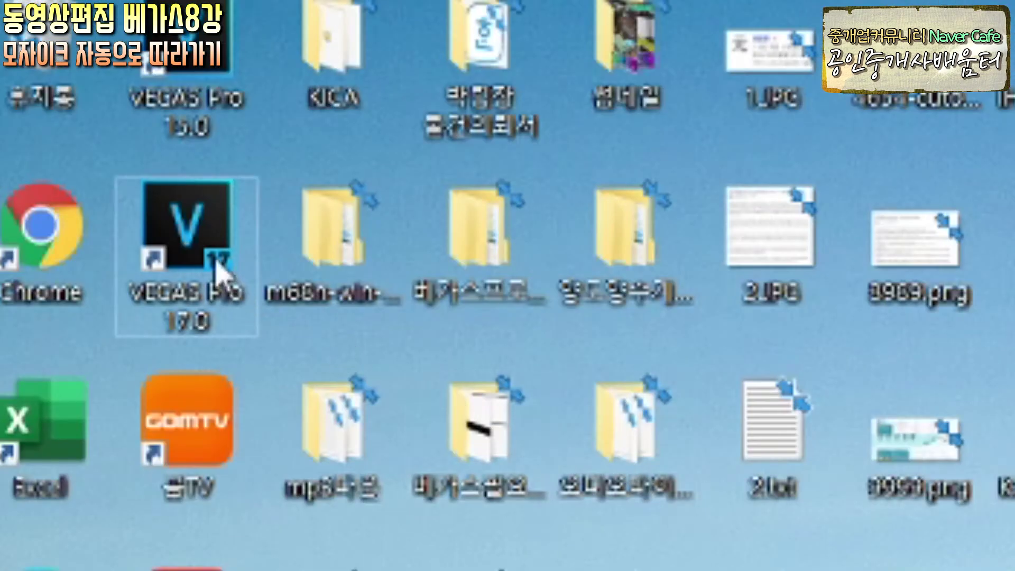
# - Start VEGAS Pro 17.0 and open the street video project from the 베가스프로젝트 folder on drive D
pyautogui.click(66, 80)
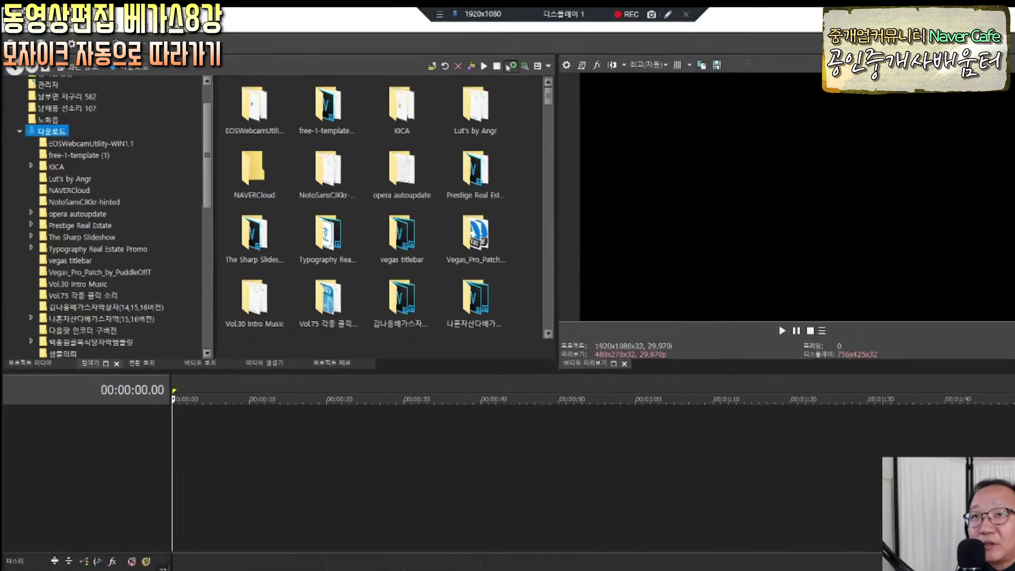
pyautogui.click(11, 23)
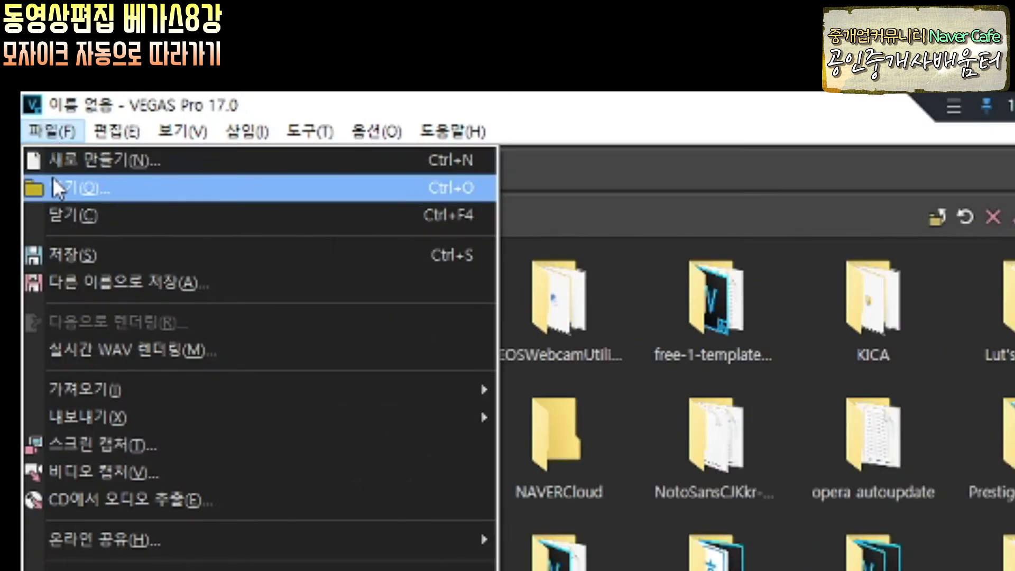
pyautogui.click(54, 182)
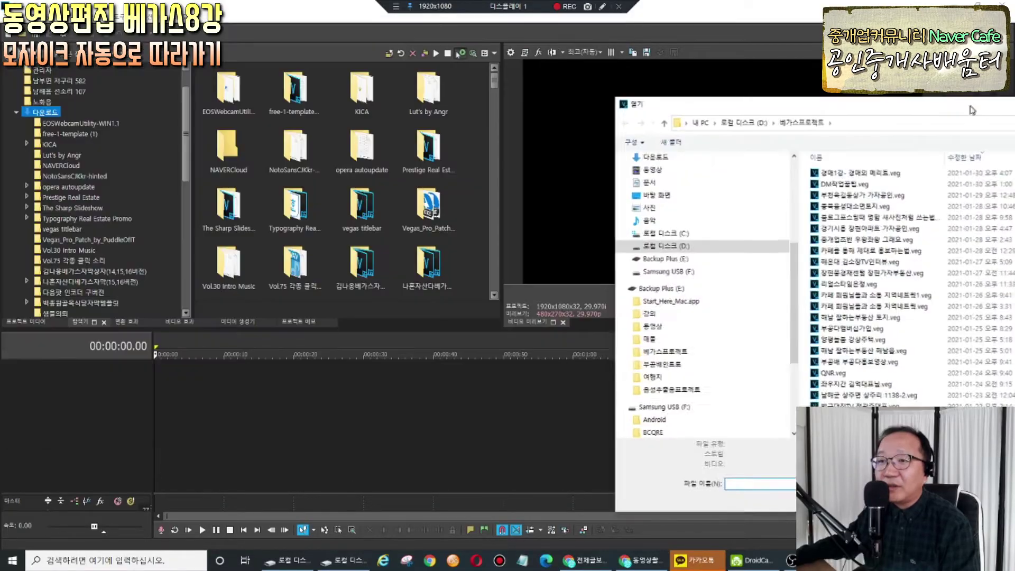
pyautogui.moveTo(951, 104); pyautogui.dragTo(744, 104)
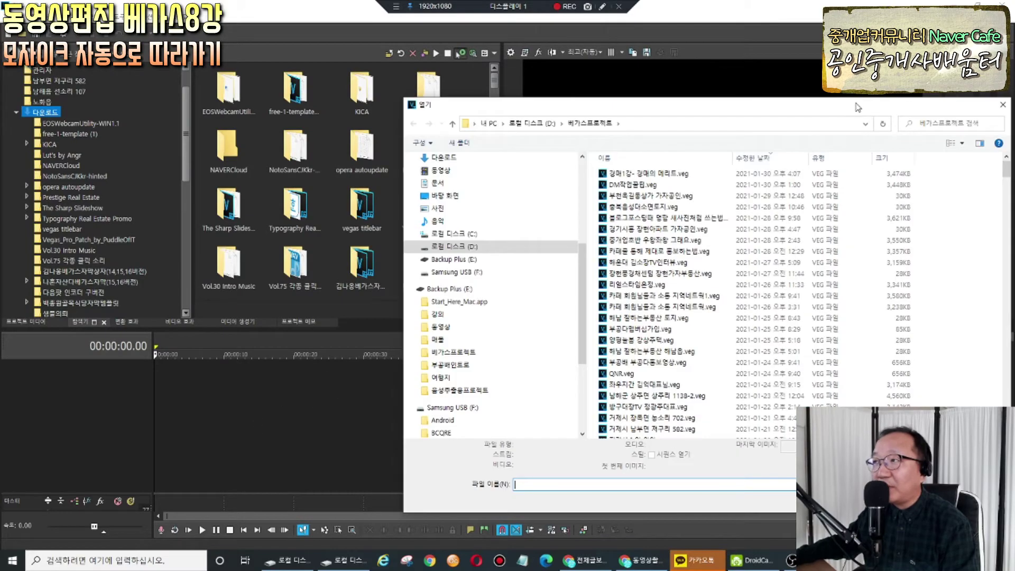
pyautogui.moveTo(856, 104); pyautogui.dragTo(753, 94)
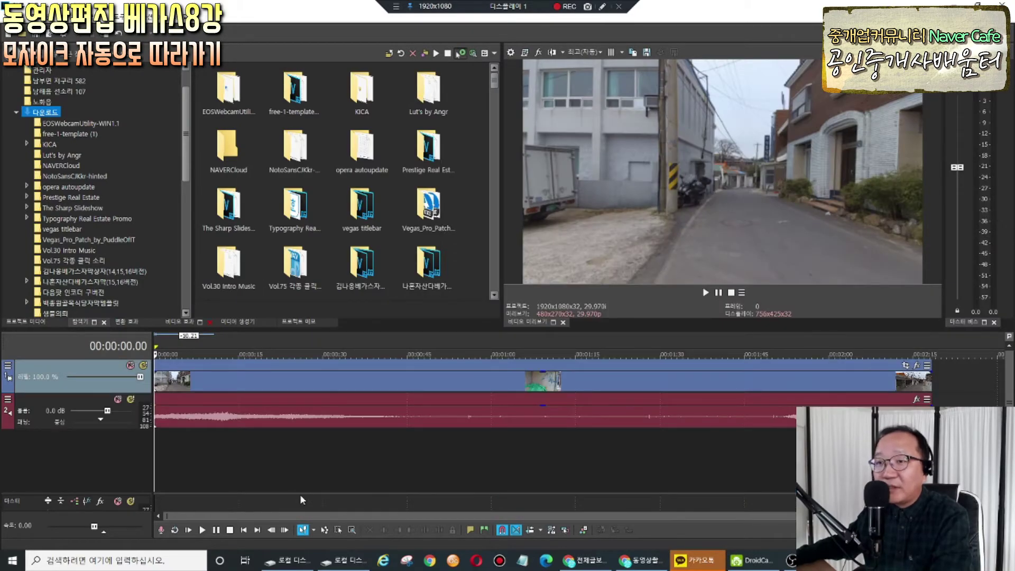
# - Play the clip from the start to about 7 seconds and select its audio event
pyautogui.press('space')
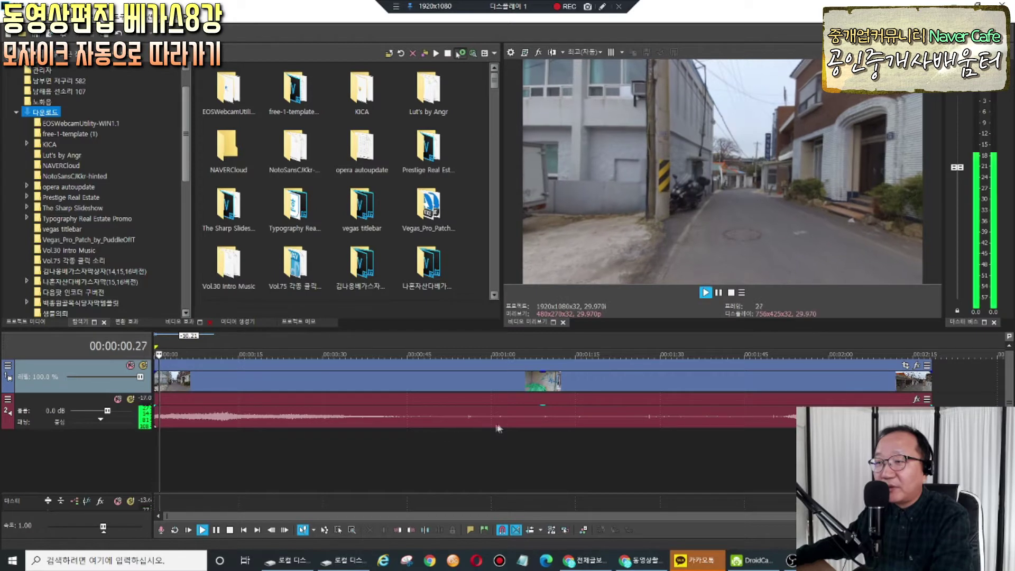
pyautogui.click(543, 410)
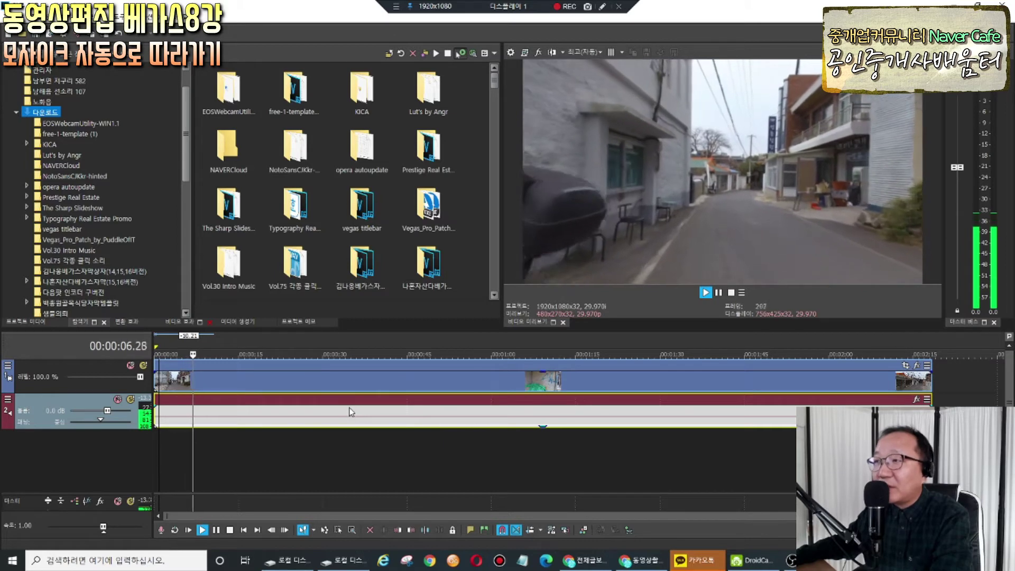
pyautogui.press('Return')
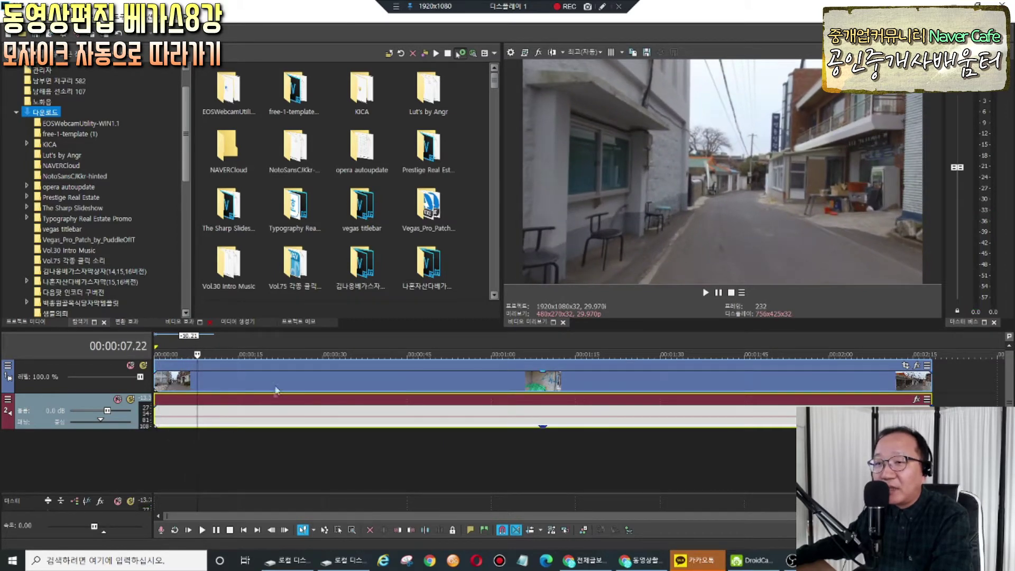
pyautogui.rightClick(255, 383)
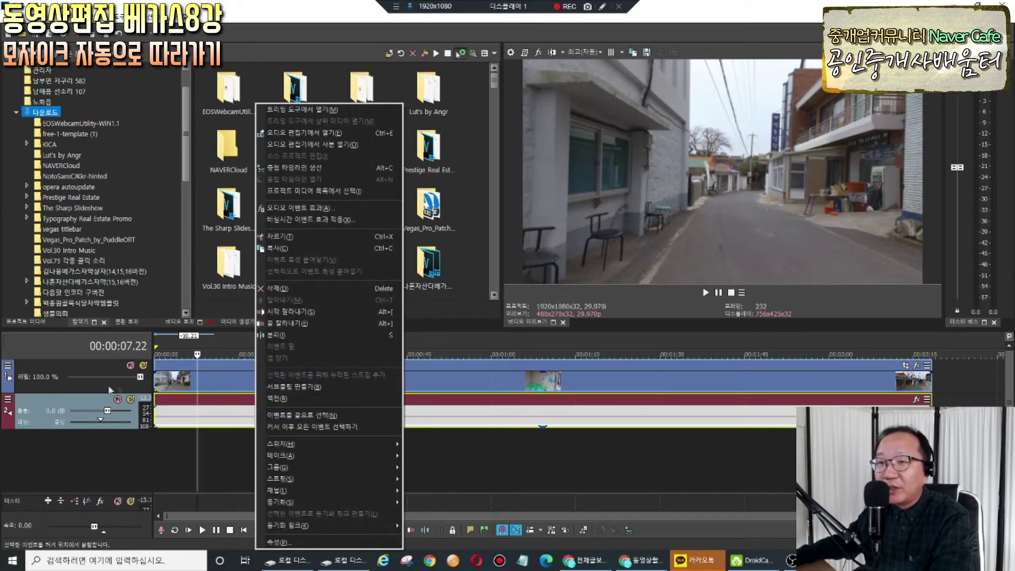
pyautogui.press('Escape')
pyautogui.rightClick(76, 165)
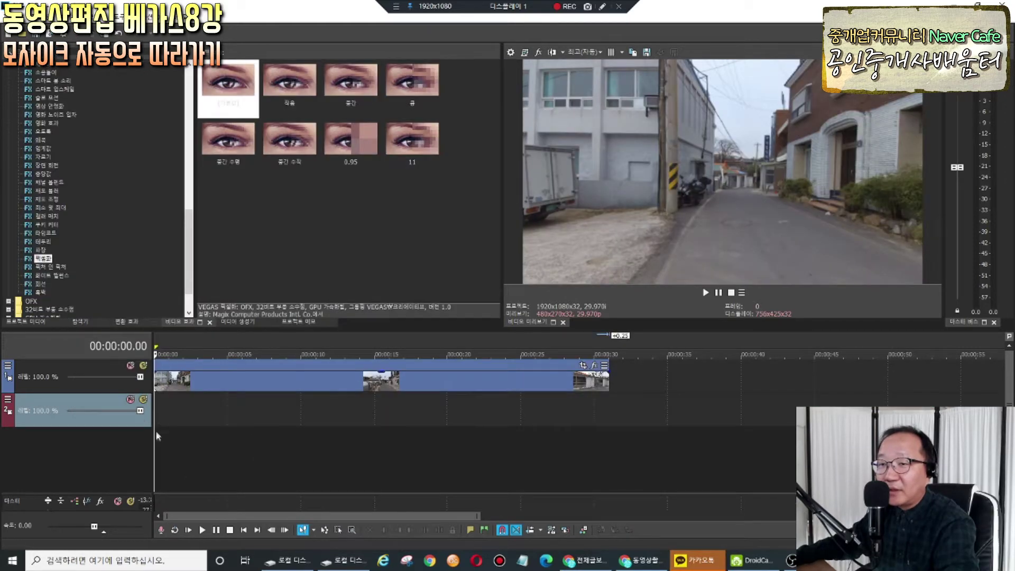
# - Split the video event at 00:00:02.04, just as the parked motorcycle comes into view
pyautogui.moveTo(156, 442); pyautogui.dragTo(190, 438)
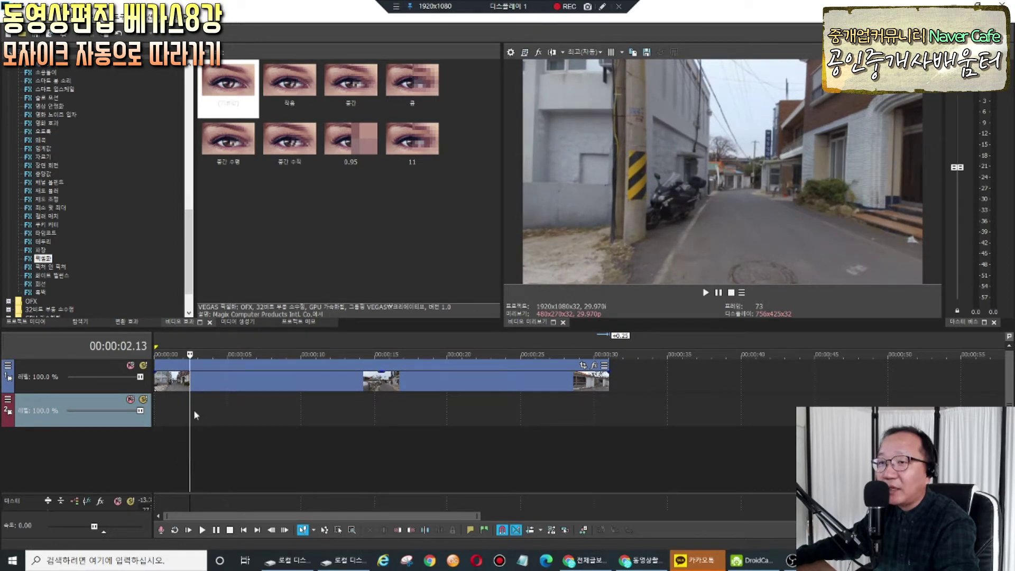
pyautogui.moveTo(191, 409)
pyautogui.mouseDown()
pyautogui.moveTo(180, 409)
pyautogui.moveTo(186, 400)
pyautogui.mouseUp()
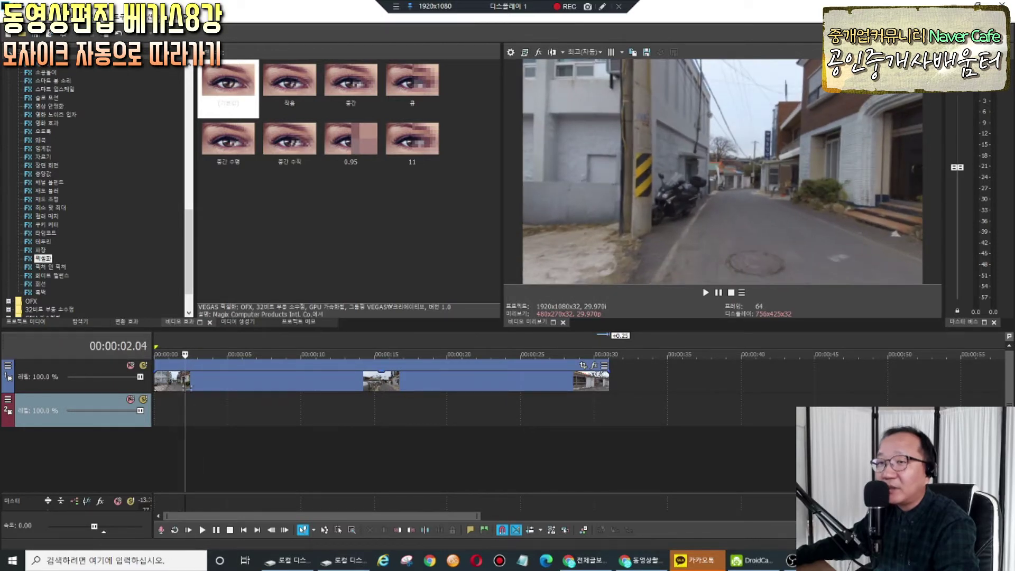
pyautogui.click(187, 387)
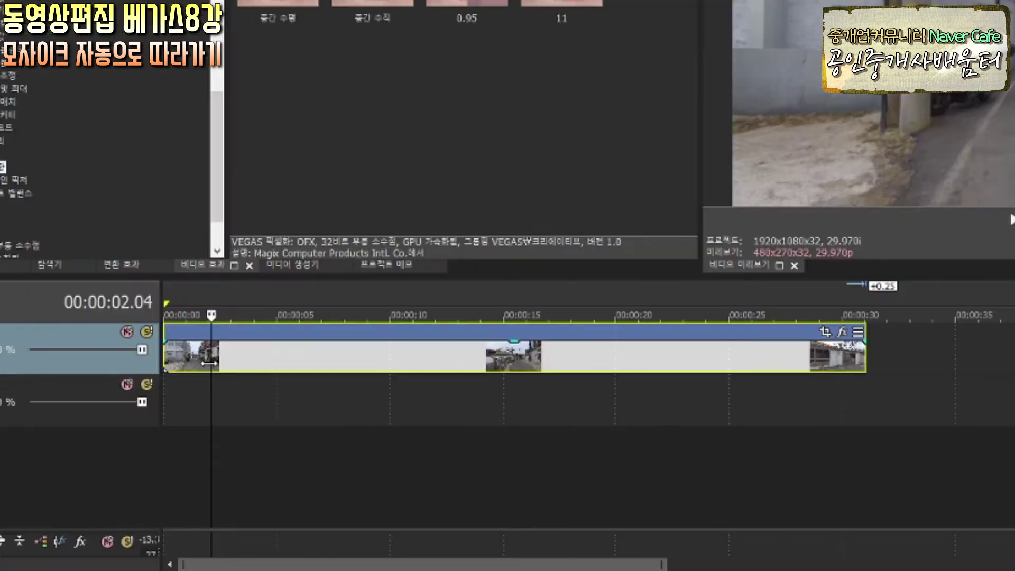
pyautogui.press('s')
pyautogui.scroll(2, 185, 391)
pyautogui.scroll(2, 322, 373)
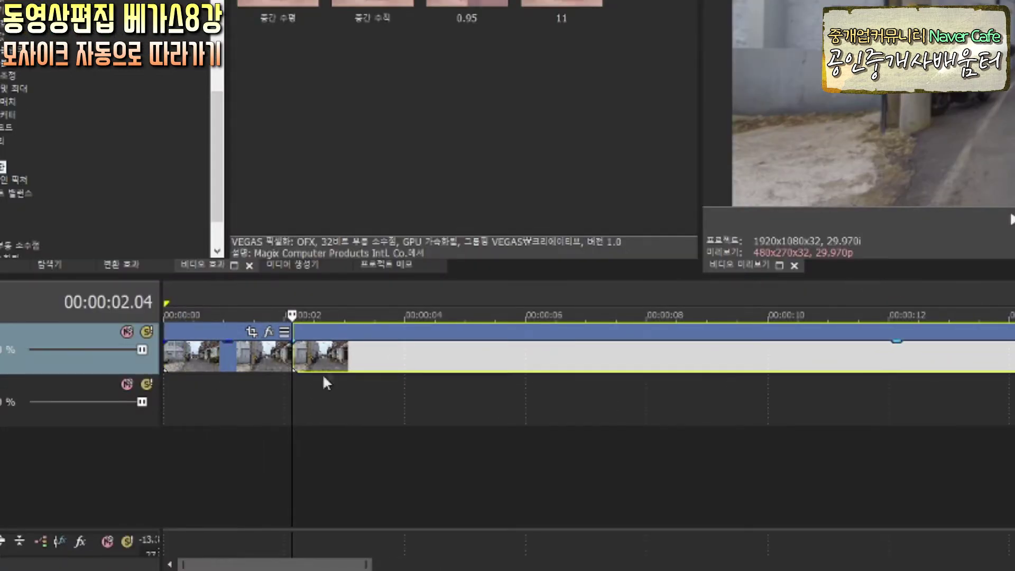
pyautogui.scroll(-1, 309, 410)
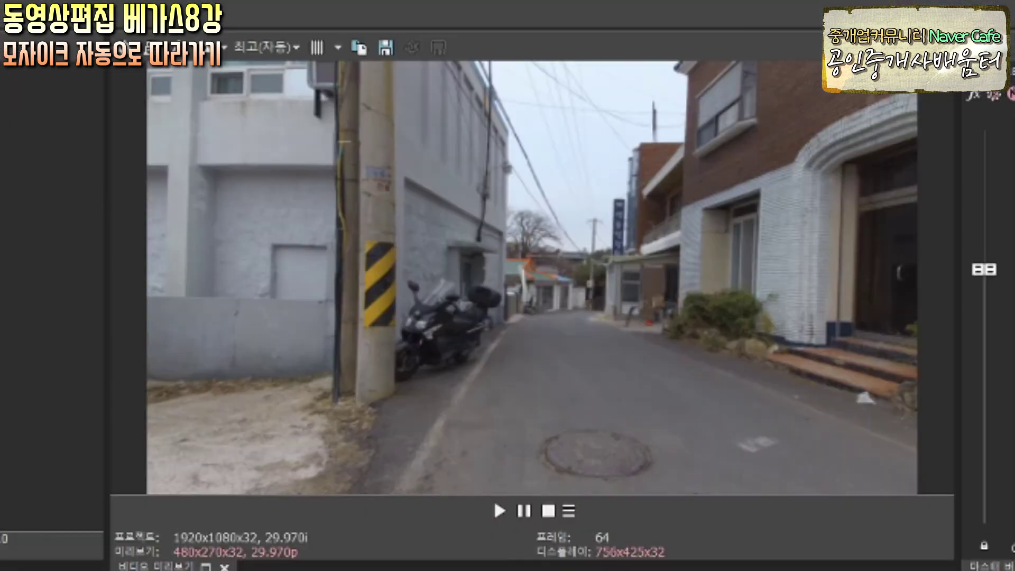
# - Play through the second segment and split it at 00:00:18.23
pyautogui.press('space')
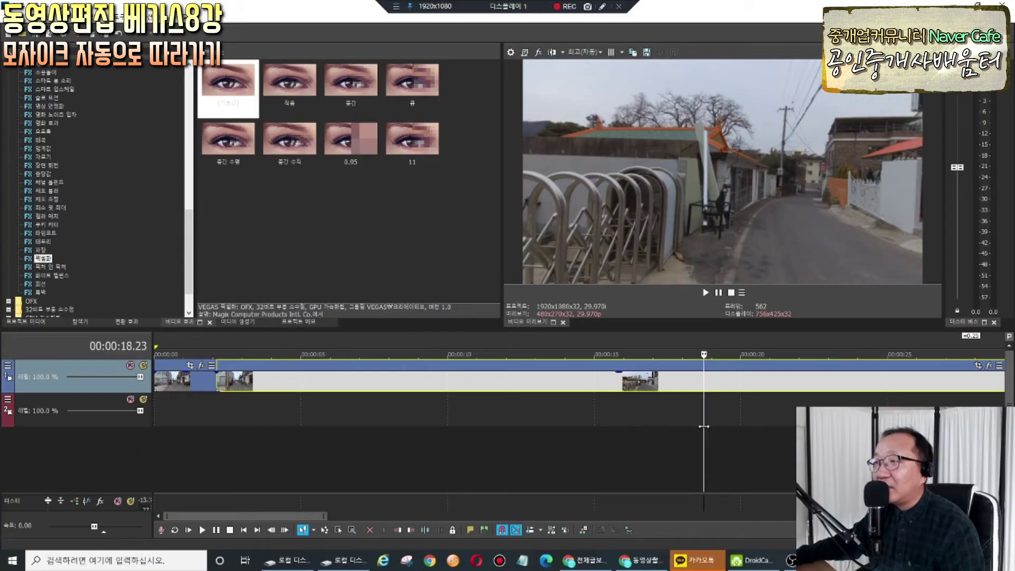
pyautogui.moveTo(704, 426); pyautogui.dragTo(704, 426)
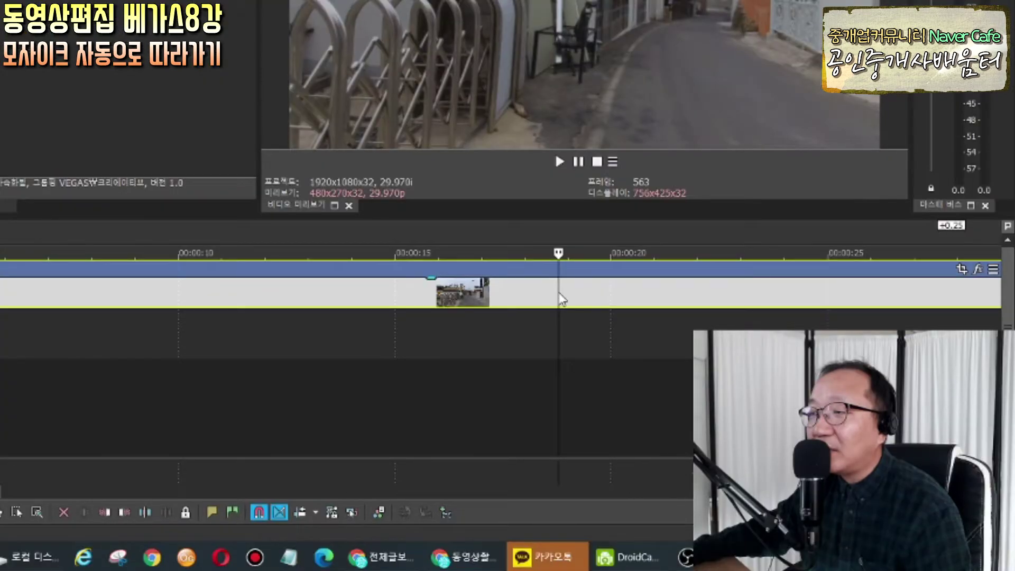
pyautogui.press('s')
# - Return the playhead to the first split at 00:00:02.04 and delete the empty second track
pyautogui.click(549, 296)
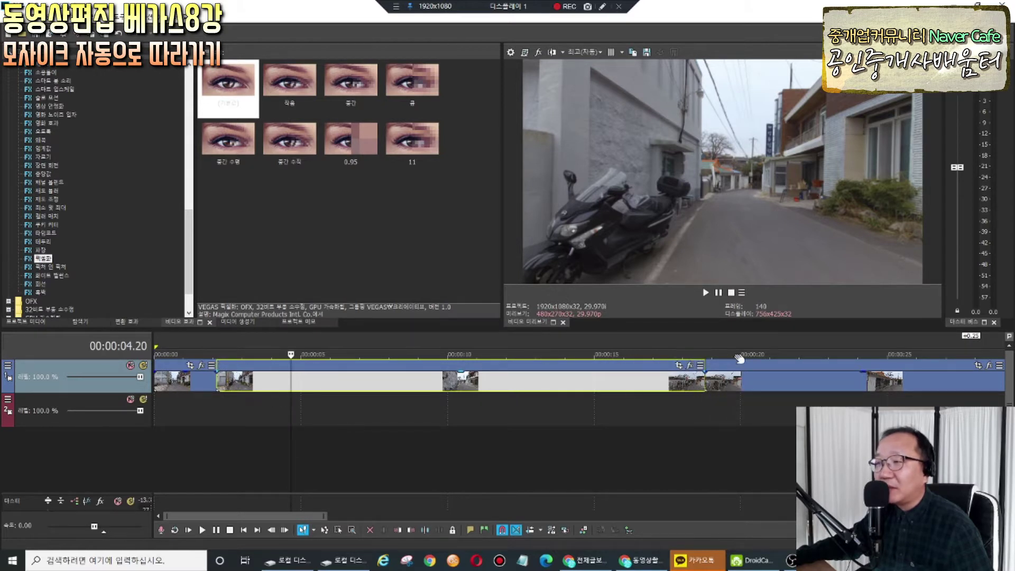
pyautogui.click(217, 410)
pyautogui.press('Delete')
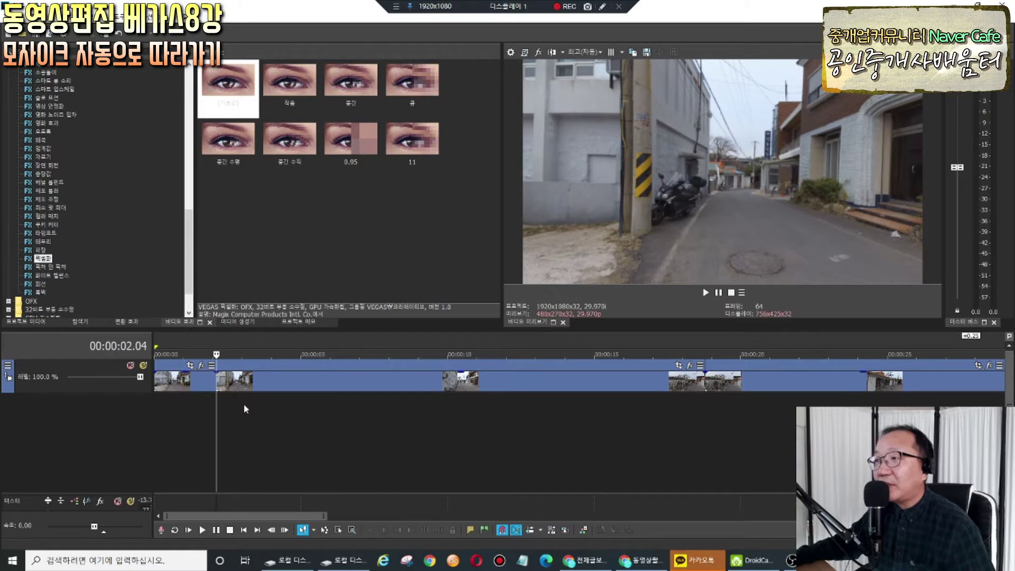
# - Duplicate the middle video segment onto a new track directly below at the same time position, and select the original segment
pyautogui.click(245, 390)
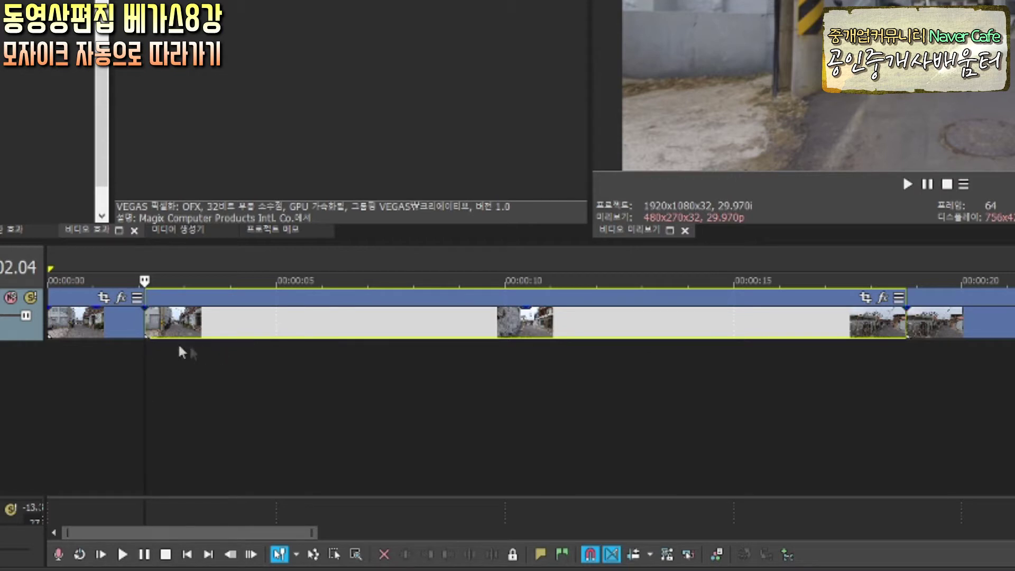
pyautogui.click(536, 327)
pyautogui.moveTo(536, 329); pyautogui.dragTo(536, 347)
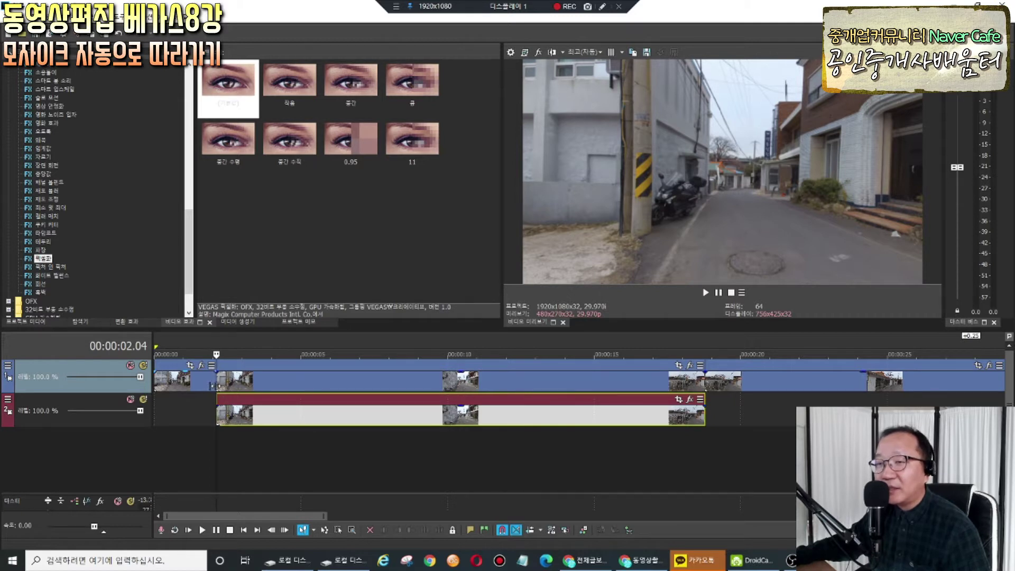
pyautogui.click(237, 382)
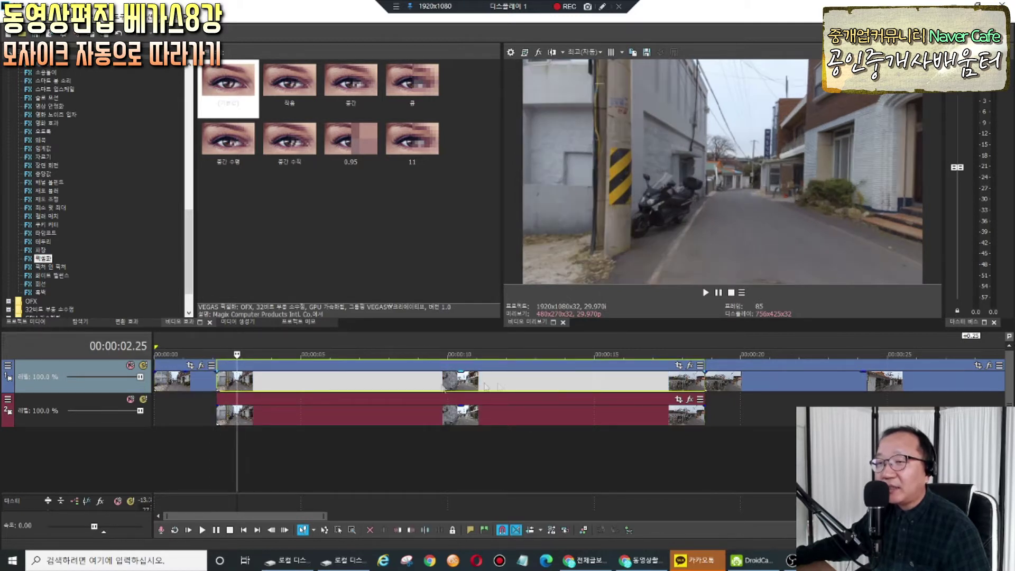
# - Return the playhead to the start of the middle video segment at 00:00:02.04
pyautogui.click(233, 383)
pyautogui.moveTo(234, 383); pyautogui.dragTo(217, 384)
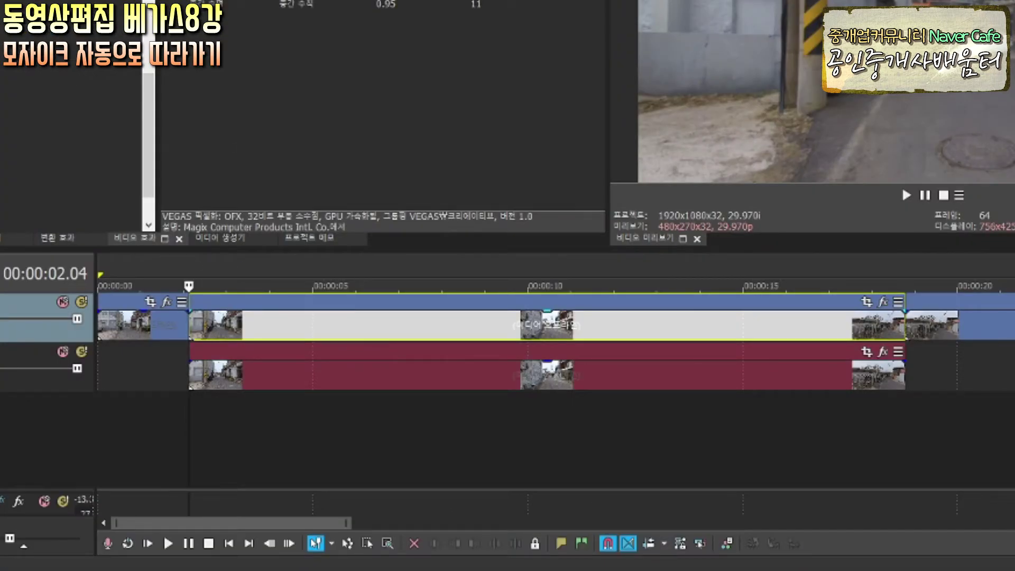
pyautogui.moveTo(201, 230)
pyautogui.mouseDown()
pyautogui.moveTo(147, 256)
pyautogui.moveTo(167, 235)
pyautogui.mouseUp()
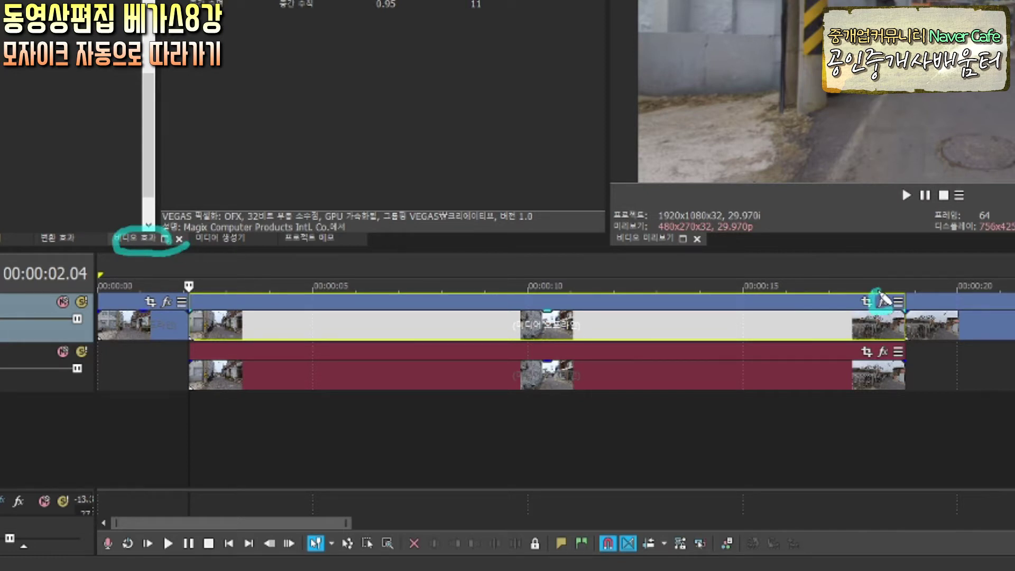
pyautogui.moveTo(917, 261); pyautogui.dragTo(898, 286)
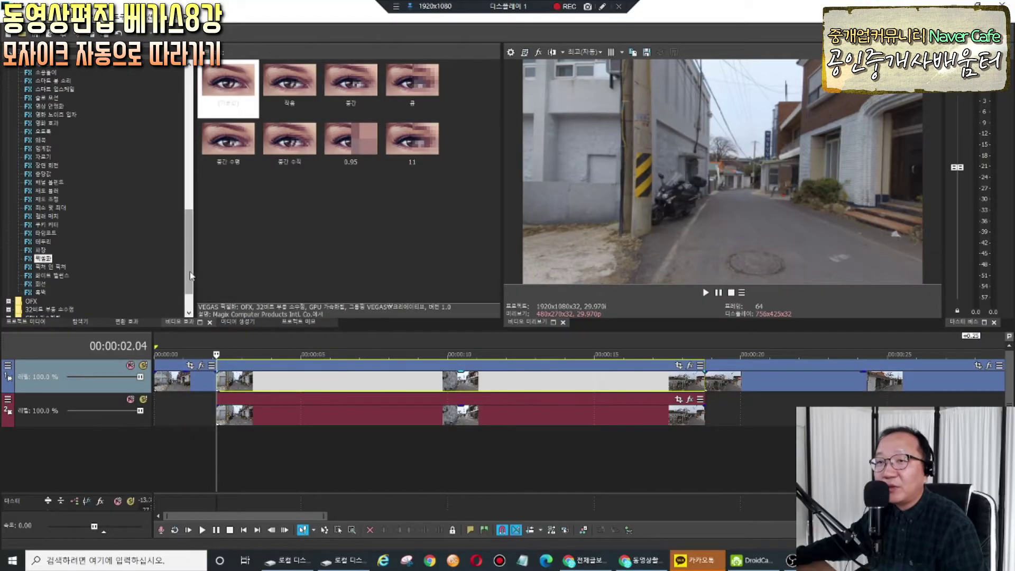
# - Apply the default preset of the Bezier Masking (베지어 마스킹) video effect to the middle segment on the upper track
pyautogui.scroll(3, 191, 275)
pyautogui.scroll(4, 87, 128)
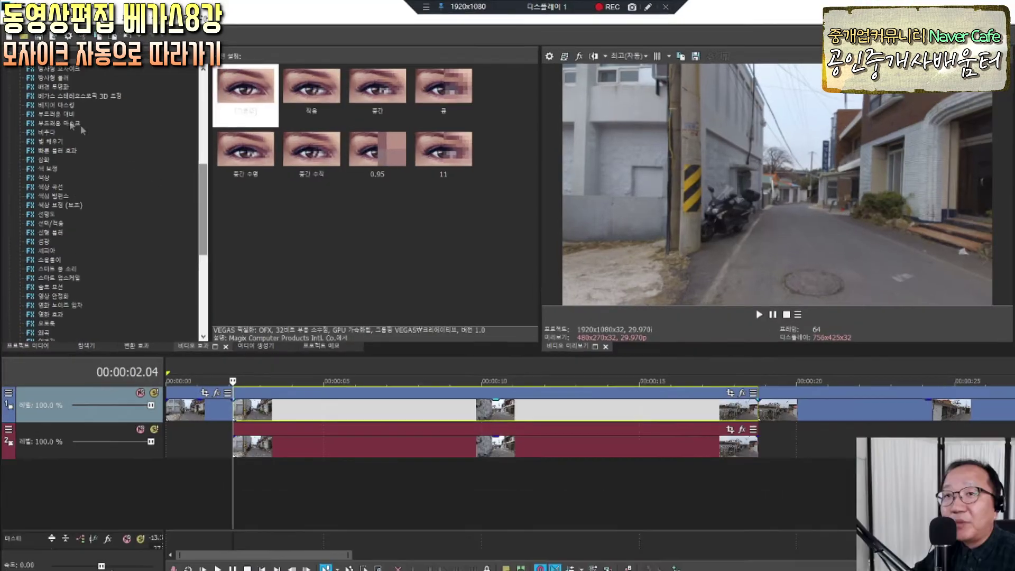
pyautogui.click(60, 97)
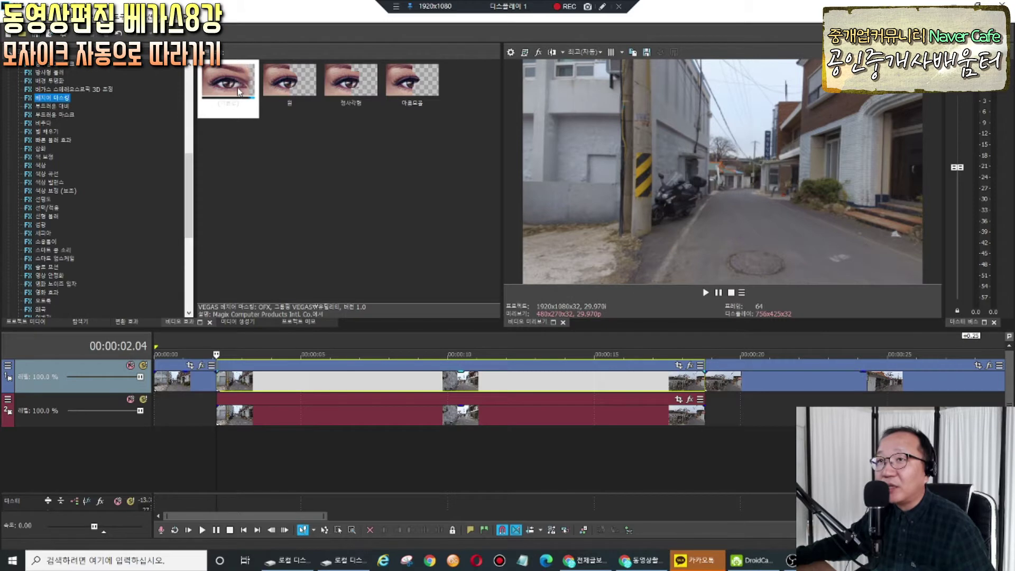
pyautogui.click(239, 92)
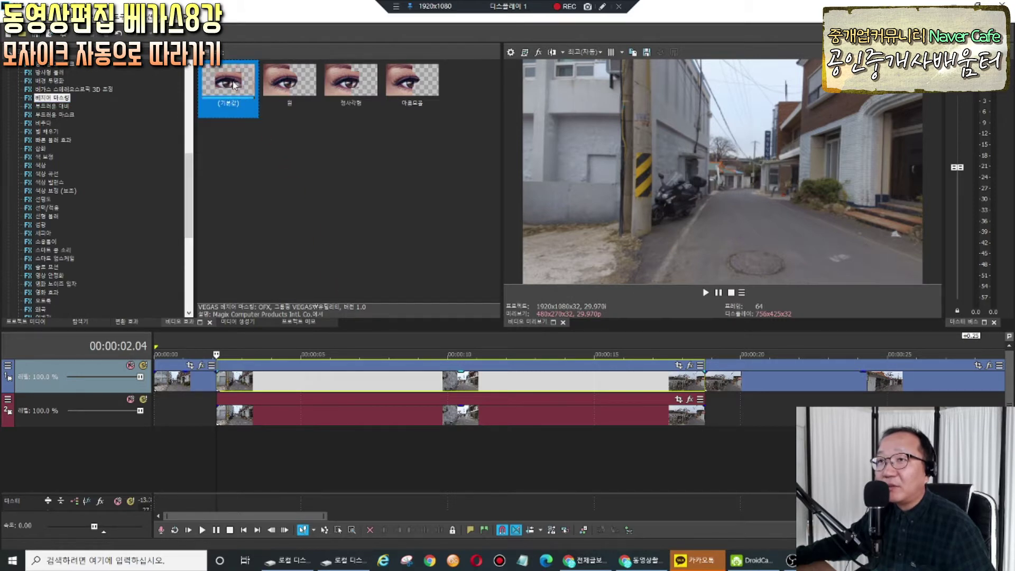
pyautogui.moveTo(316, 229); pyautogui.dragTo(382, 385)
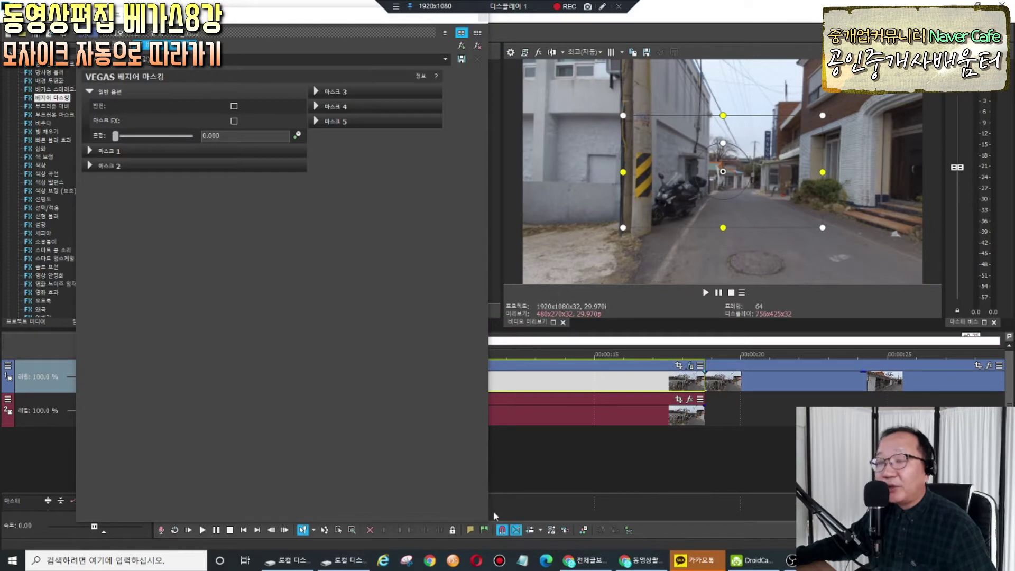
# - Mute the lower track to isolate the masked region, and shrink and reposition the effect window so the whole preview stays in view
pyautogui.moveTo(487, 522); pyautogui.dragTo(455, 379)
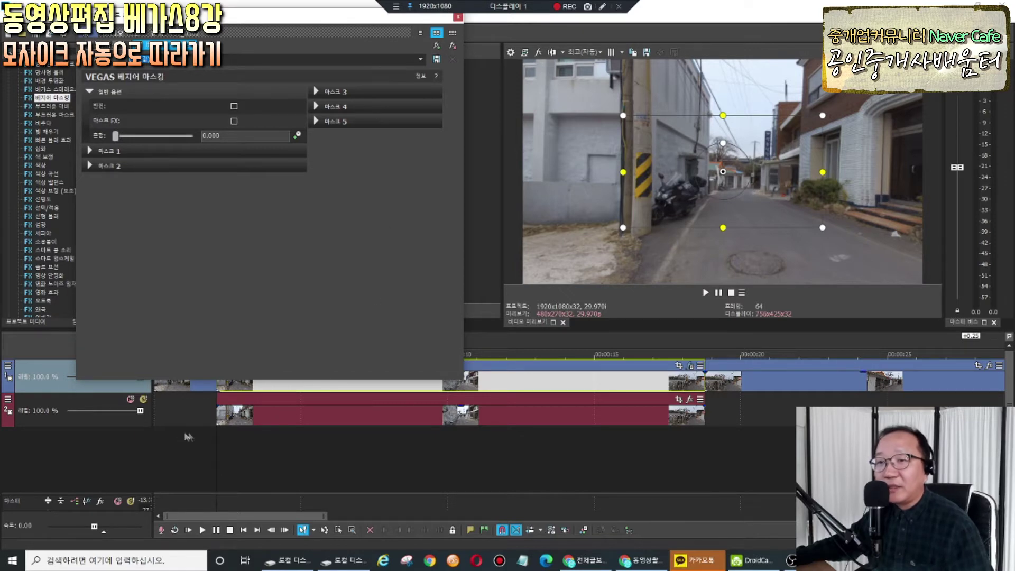
pyautogui.moveTo(241, 26); pyautogui.dragTo(912, 118)
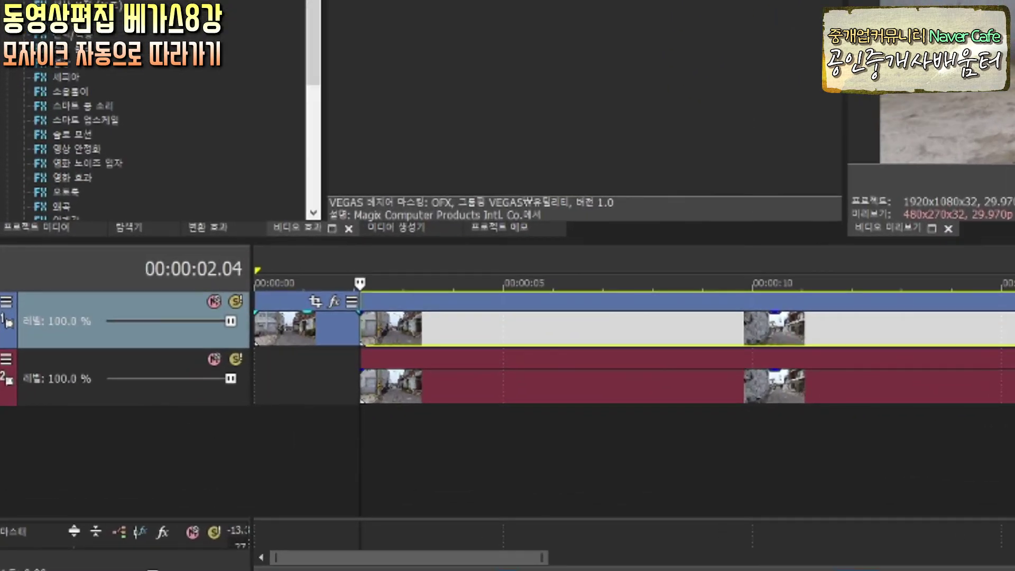
pyautogui.moveTo(229, 380)
pyautogui.mouseDown()
pyautogui.moveTo(186, 362)
pyautogui.moveTo(220, 344)
pyautogui.mouseUp()
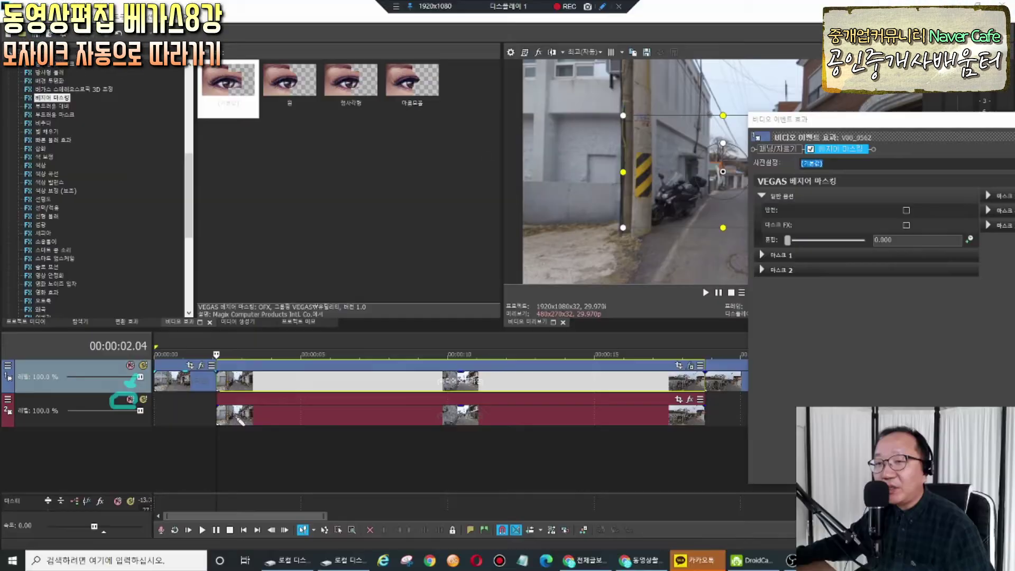
pyautogui.click(130, 399)
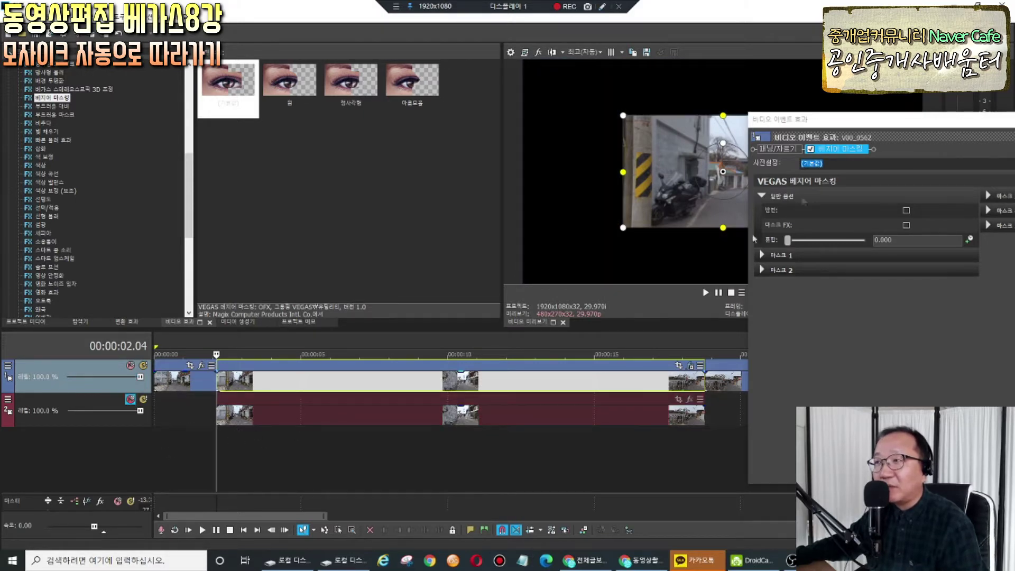
pyautogui.moveTo(916, 127); pyautogui.dragTo(204, 62)
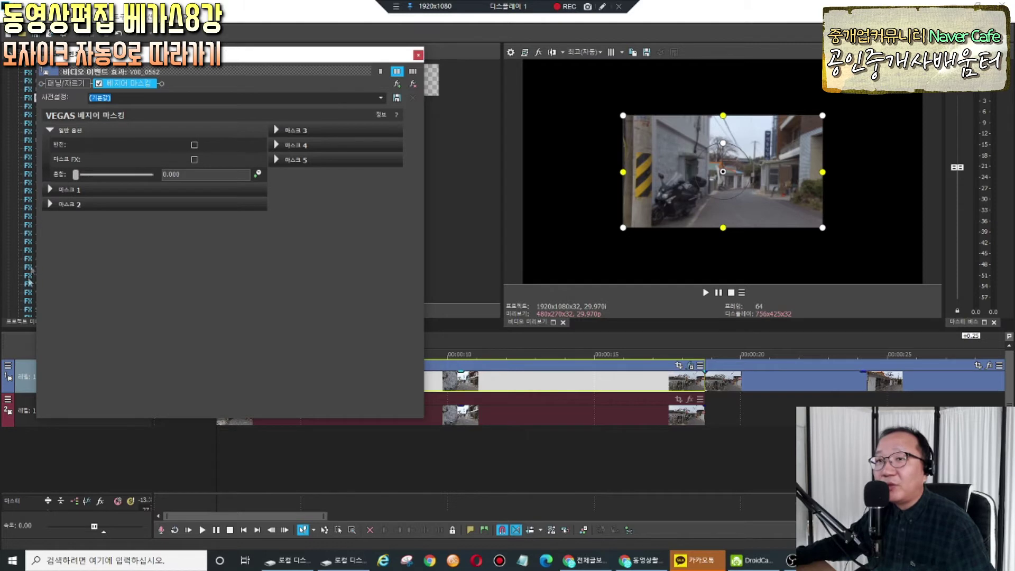
pyautogui.moveTo(356, 58); pyautogui.dragTo(385, 48)
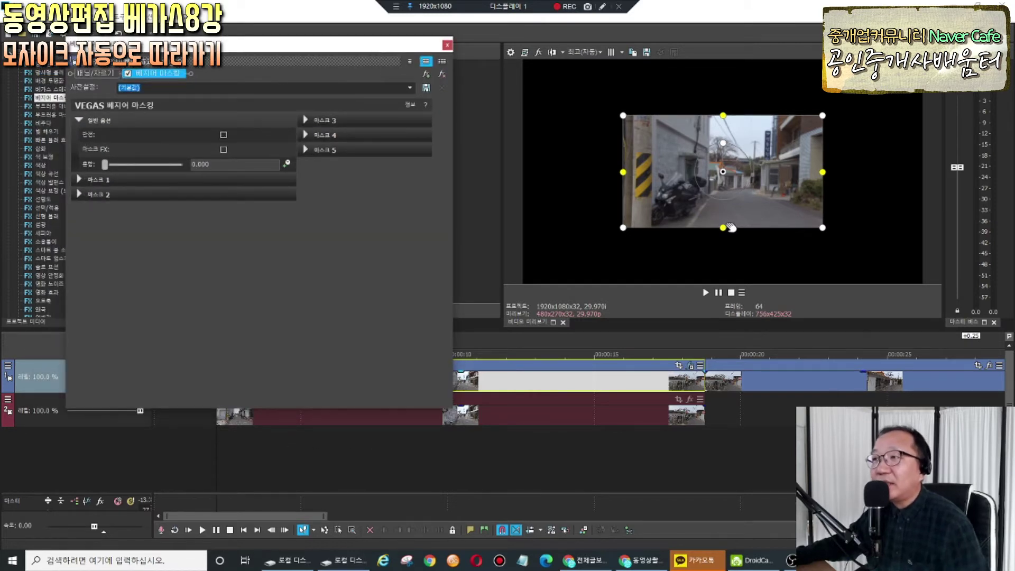
# - Move the rectangular mask onto the vertical blue building sign and shrink it to fit, about 0.021 wide and 0.160 high
pyautogui.moveTo(731, 182); pyautogui.dragTo(763, 162)
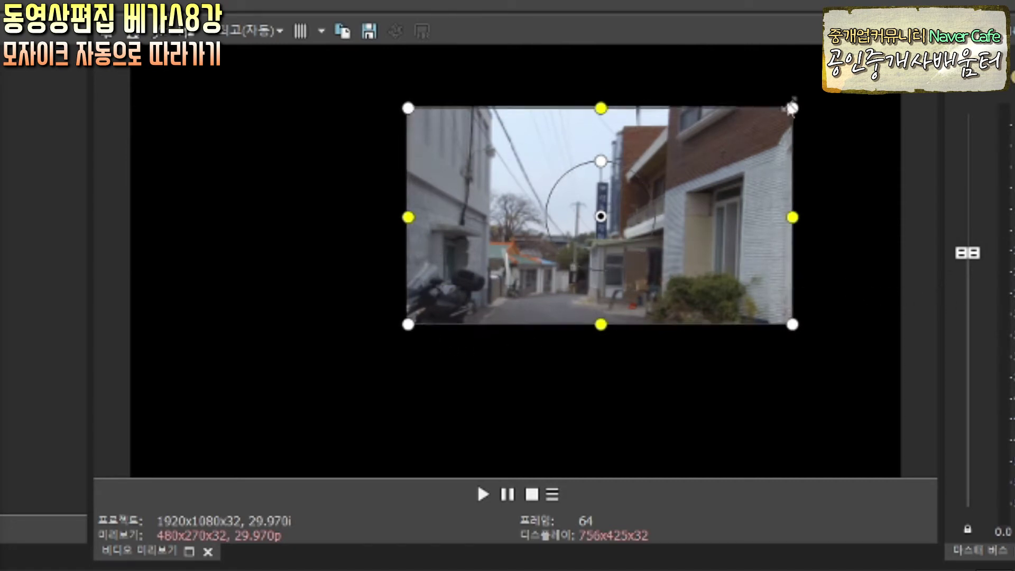
pyautogui.moveTo(409, 325); pyautogui.dragTo(448, 303)
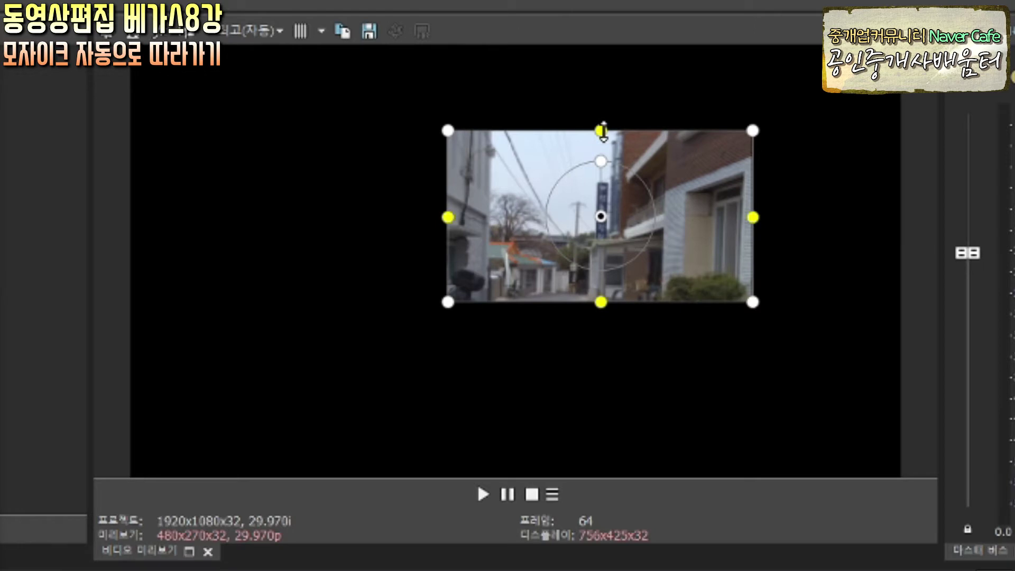
pyautogui.moveTo(603, 131); pyautogui.dragTo(601, 153)
pyautogui.moveTo(447, 216); pyautogui.dragTo(522, 216)
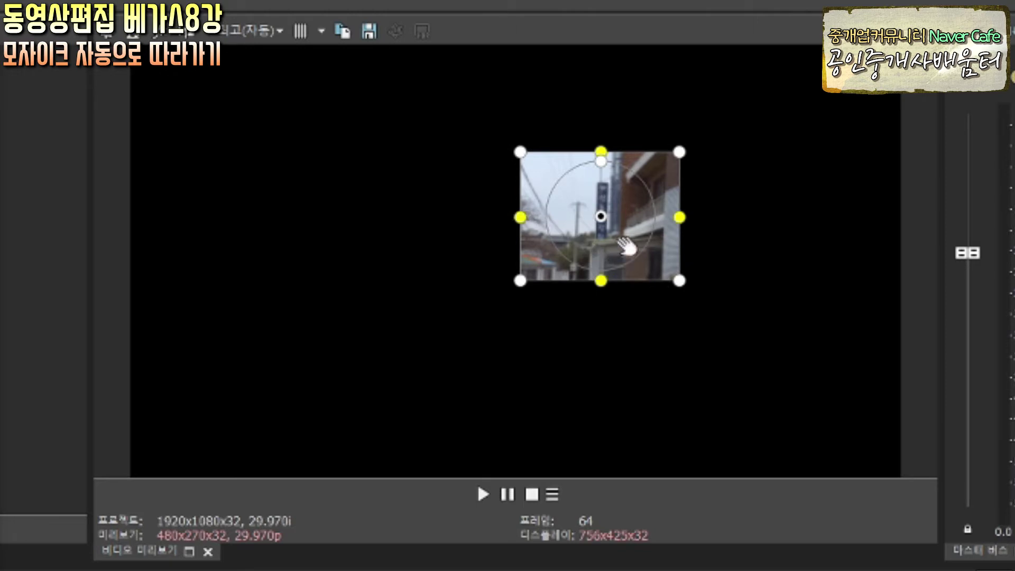
pyautogui.moveTo(589, 244); pyautogui.dragTo(587, 237)
pyautogui.moveTo(523, 215); pyautogui.dragTo(553, 214)
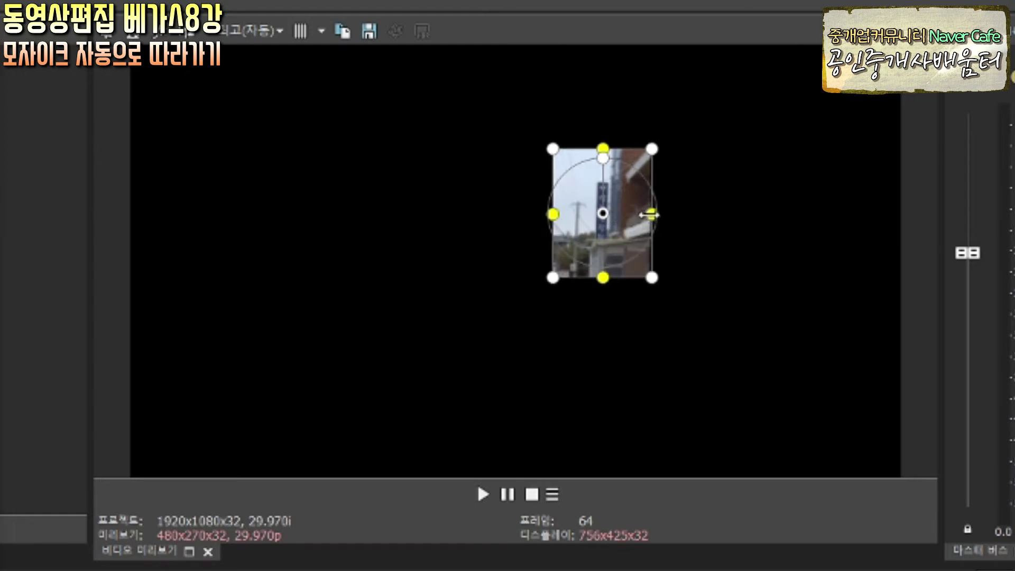
pyautogui.moveTo(652, 213); pyautogui.dragTo(626, 213)
pyautogui.moveTo(602, 149); pyautogui.dragTo(603, 179)
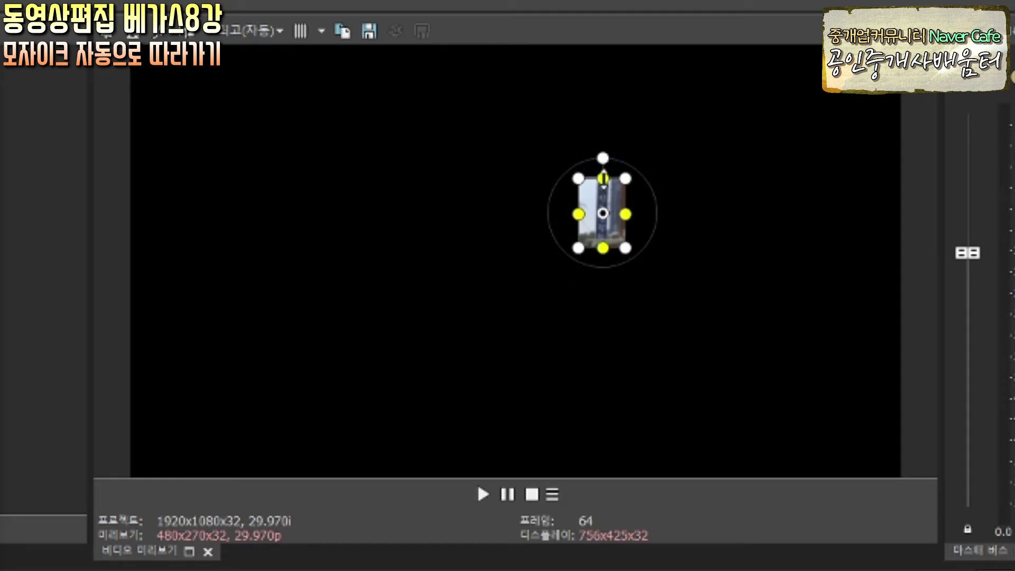
pyautogui.moveTo(625, 214); pyautogui.dragTo(610, 213)
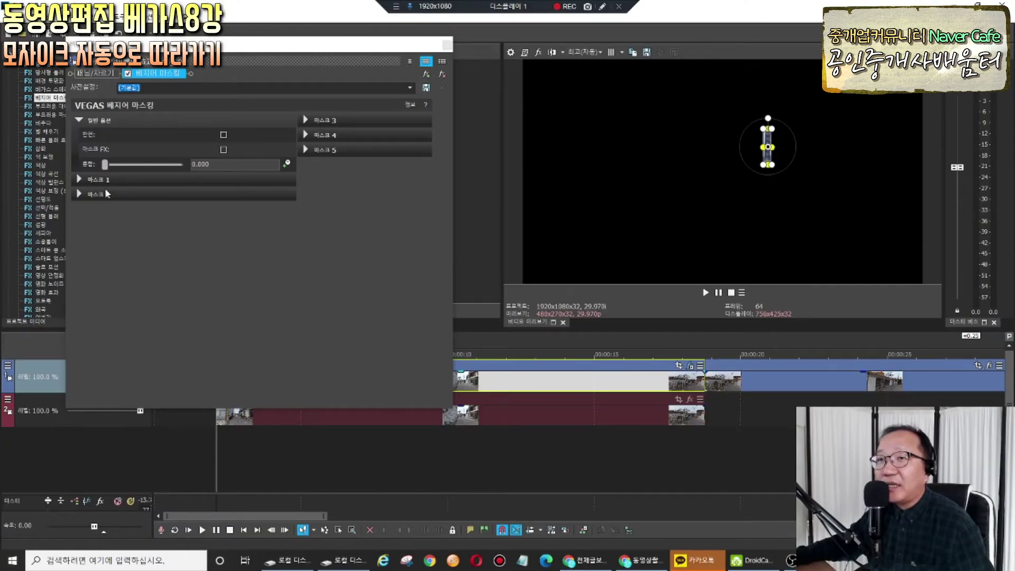
# - Review the five available masks and expand the Mask 1 settings to examine its parameters
pyautogui.click(601, 7)
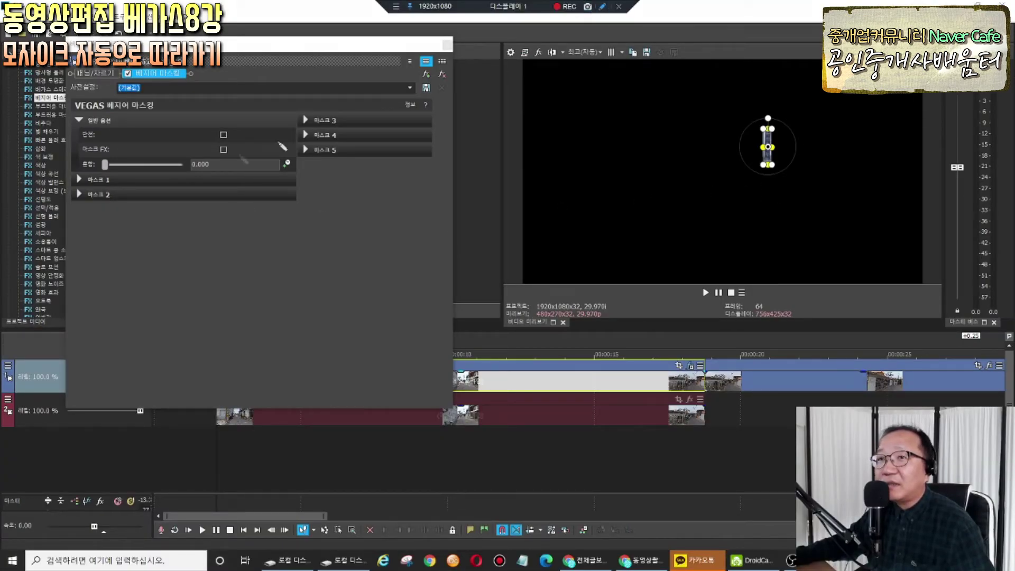
pyautogui.moveTo(84, 198); pyautogui.dragTo(148, 204)
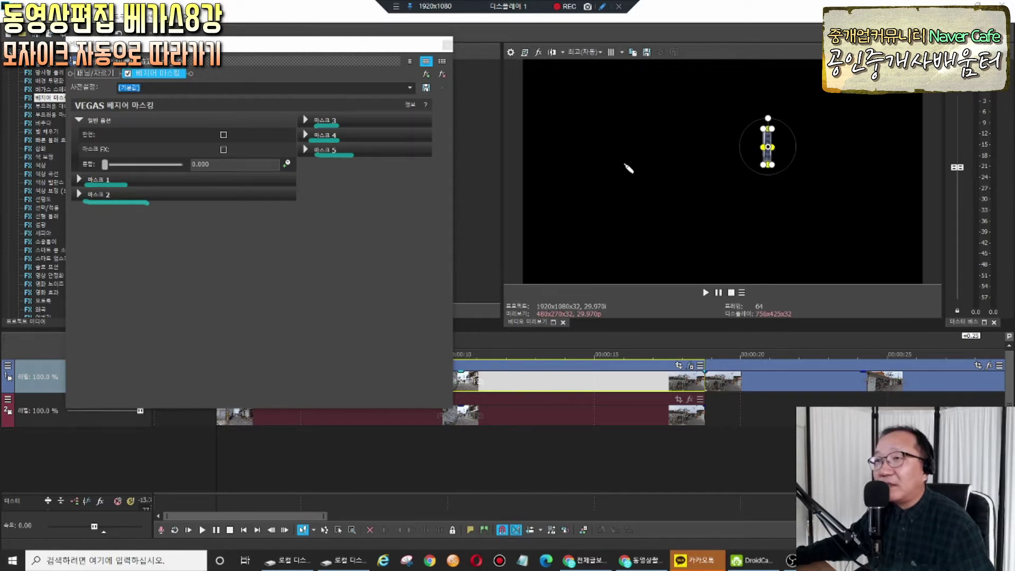
pyautogui.press('Escape')
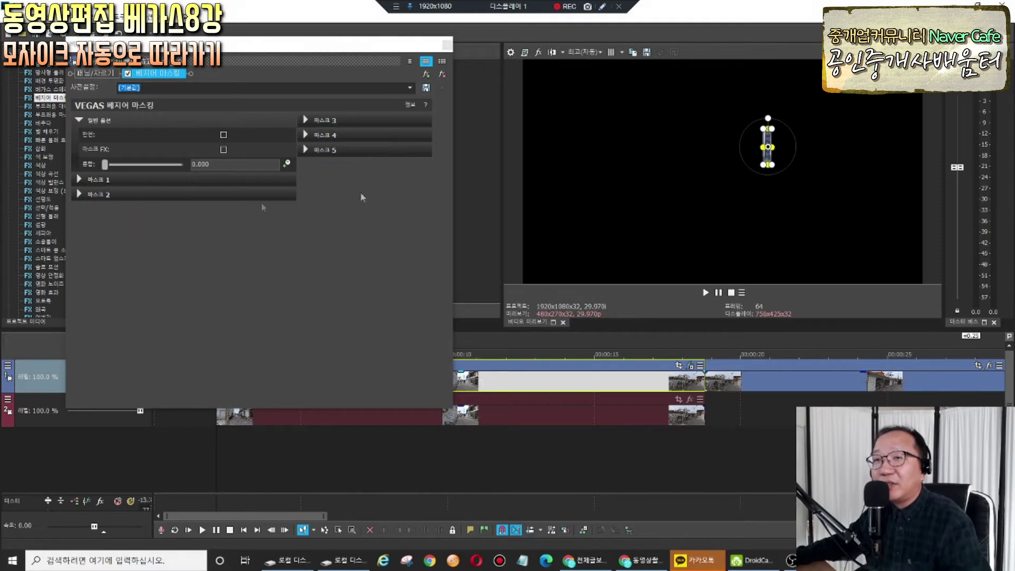
pyautogui.click(79, 180)
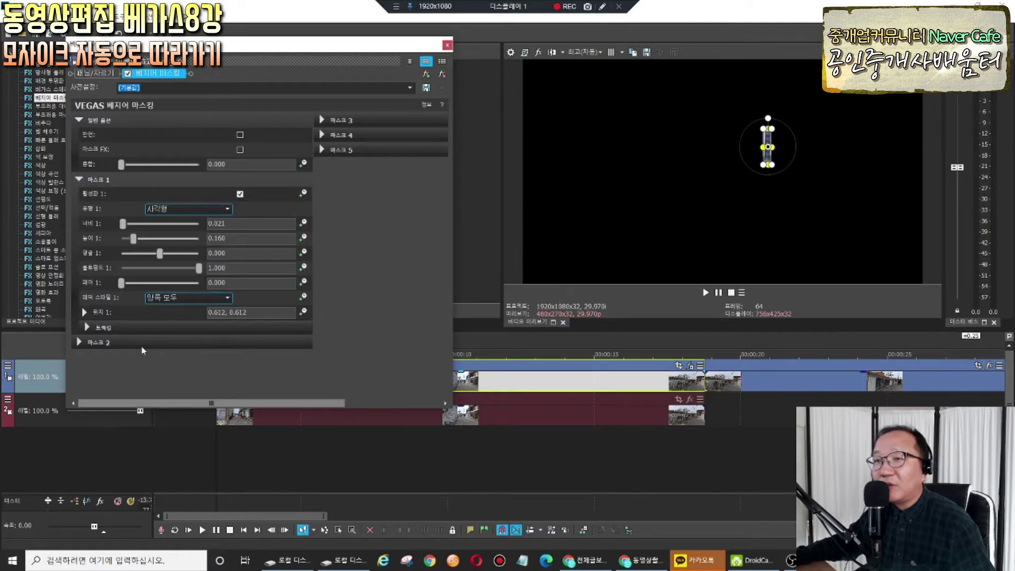
pyautogui.moveTo(321, 332)
pyautogui.mouseDown()
pyautogui.moveTo(74, 334)
pyautogui.moveTo(69, 205)
pyautogui.moveTo(159, 183)
pyautogui.moveTo(317, 184)
pyautogui.moveTo(320, 310)
pyautogui.mouseUp()
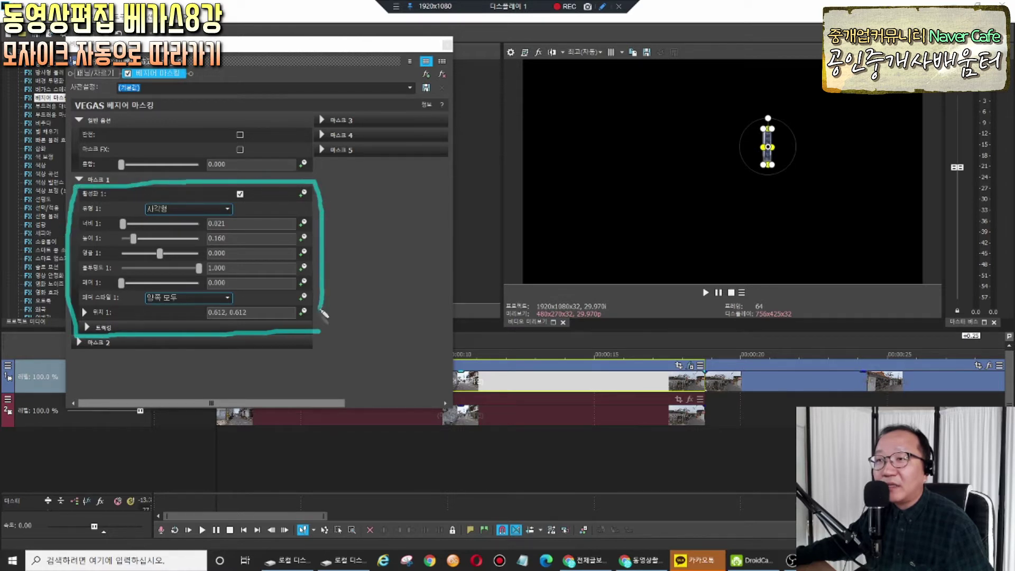
pyautogui.press('Escape')
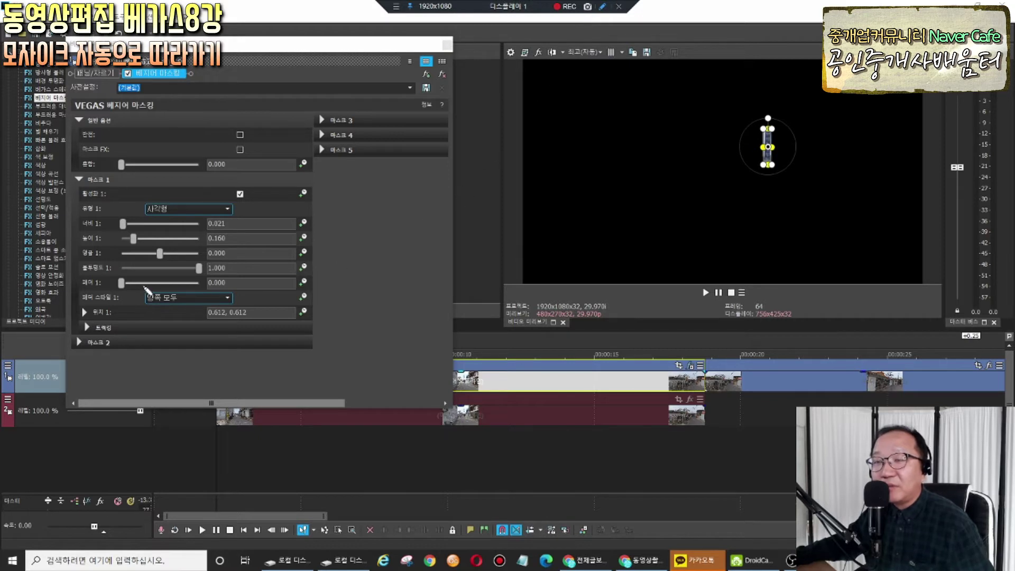
# - Try feathering and the diamond type (마름모꼴) on Mask 1, and return it to zero feather and the rectangle type (사각형)
pyautogui.moveTo(122, 286); pyautogui.dragTo(132, 286)
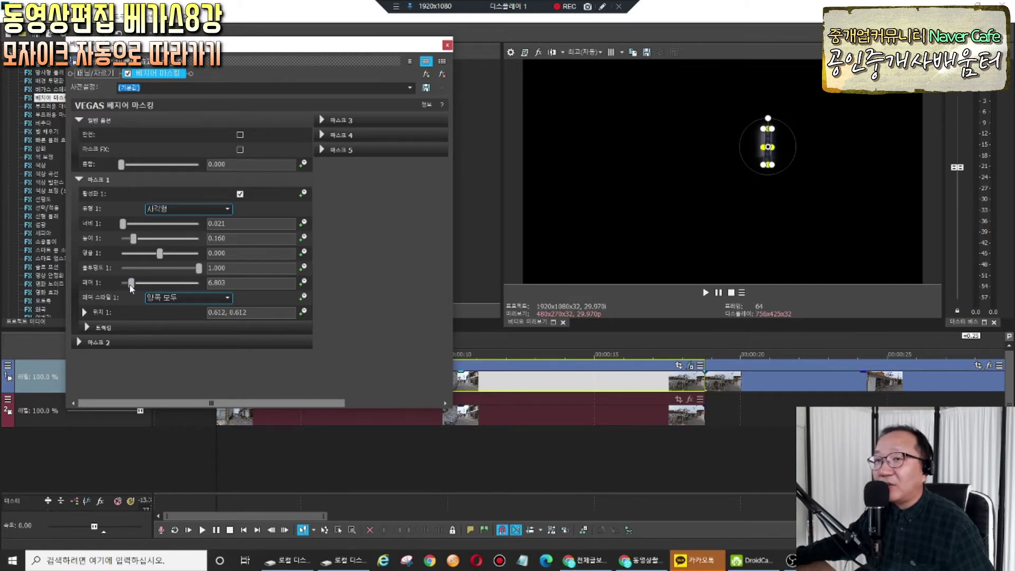
pyautogui.moveTo(129, 287); pyautogui.dragTo(124, 285)
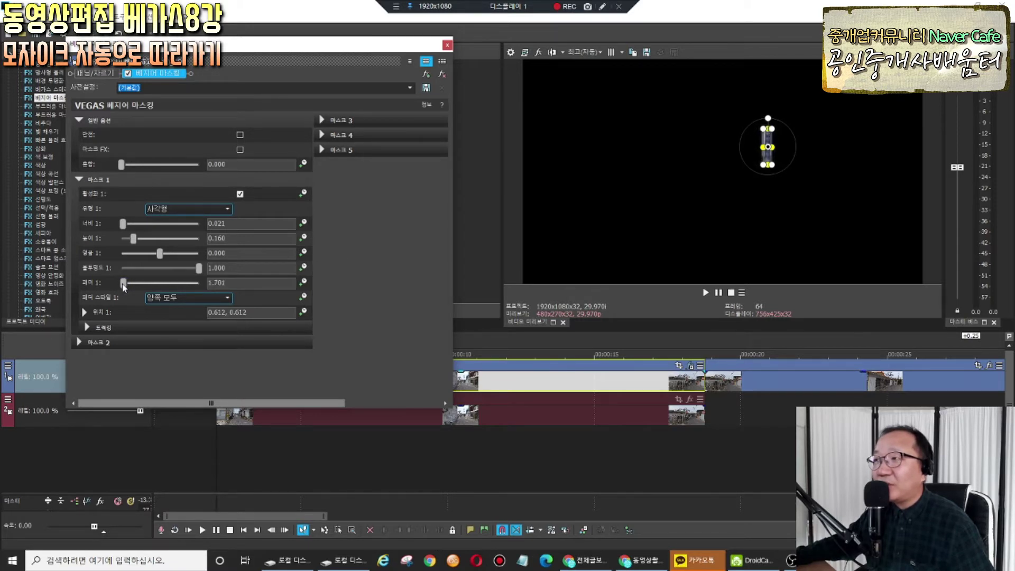
pyautogui.click(226, 210)
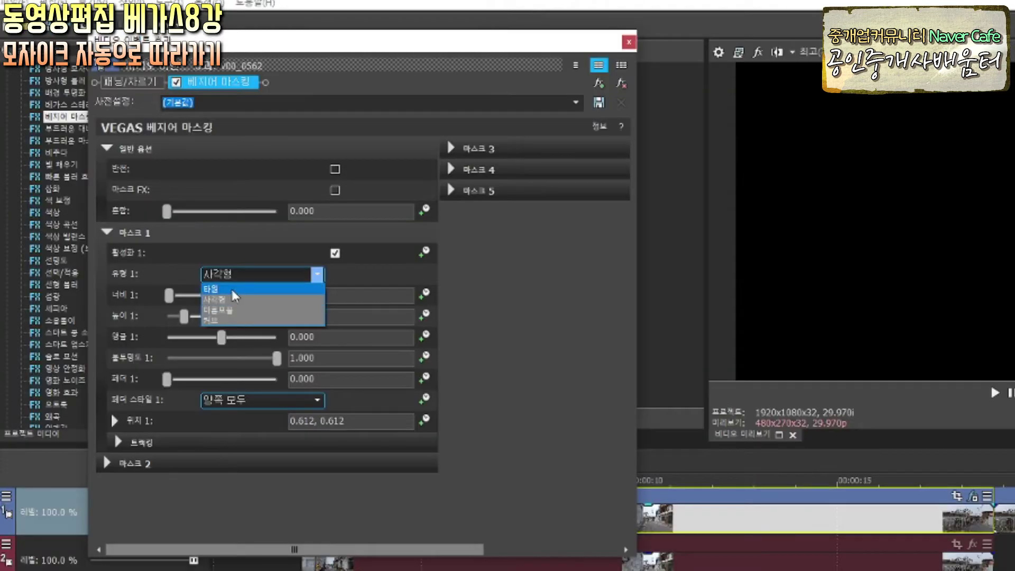
pyautogui.click(166, 220)
pyautogui.click(296, 274)
pyautogui.click(282, 307)
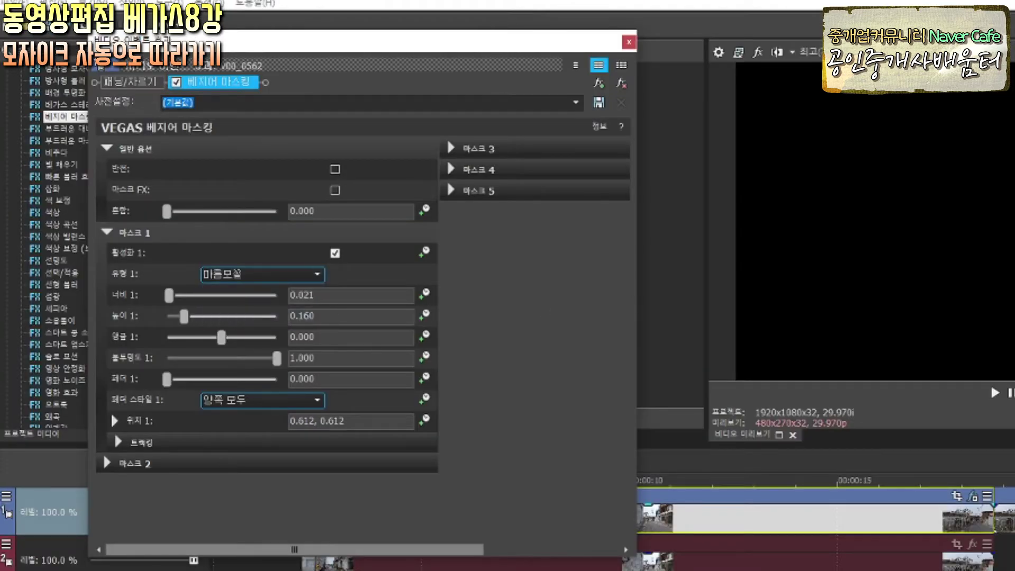
pyautogui.click(317, 274)
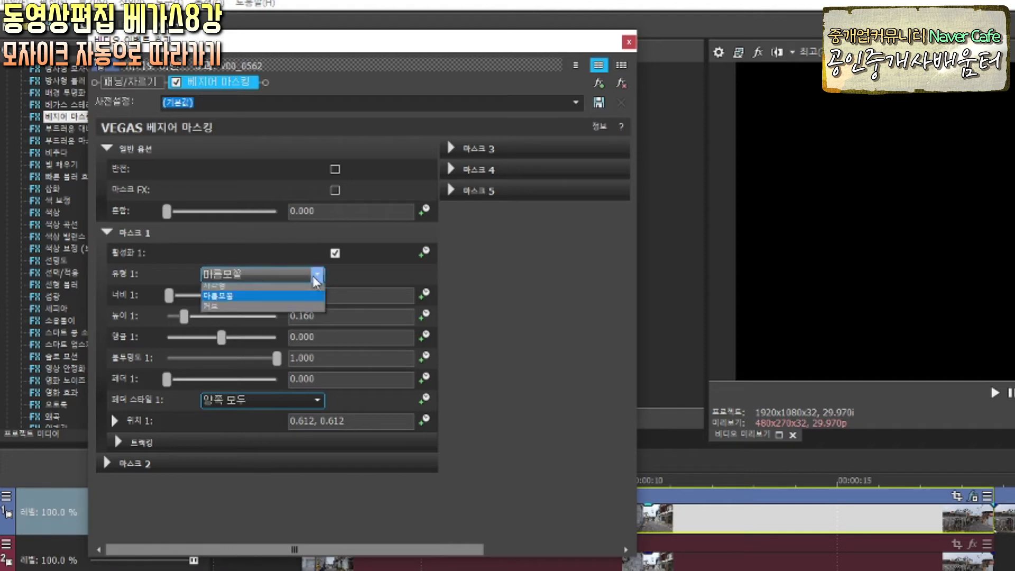
pyautogui.click(282, 300)
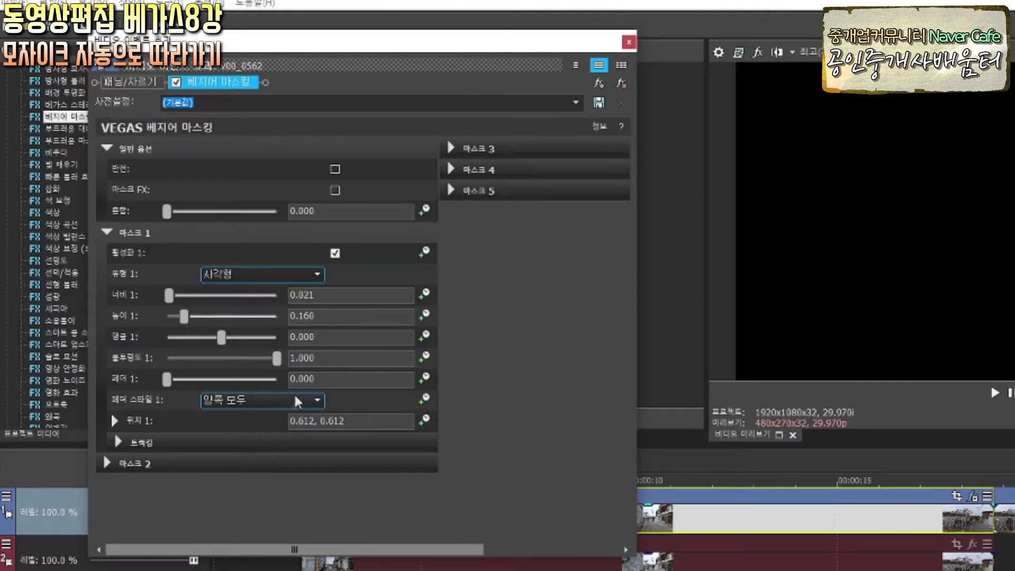
# - Expand Mask 1's tracking options to examine the accuracy, mode, direction and keyframe interval settings
pyautogui.click(119, 442)
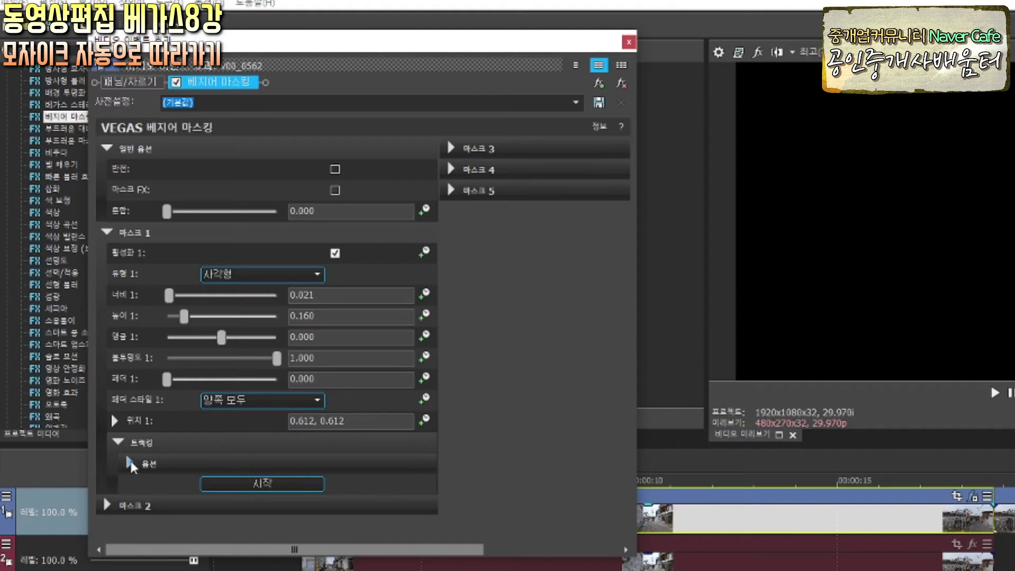
pyautogui.click(130, 463)
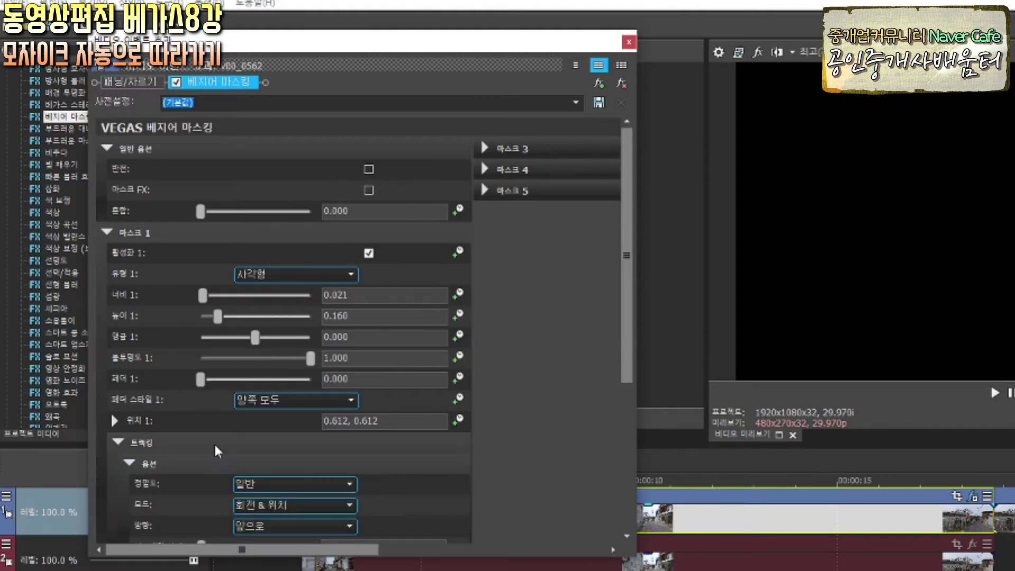
pyautogui.scroll(-2, 365, 468)
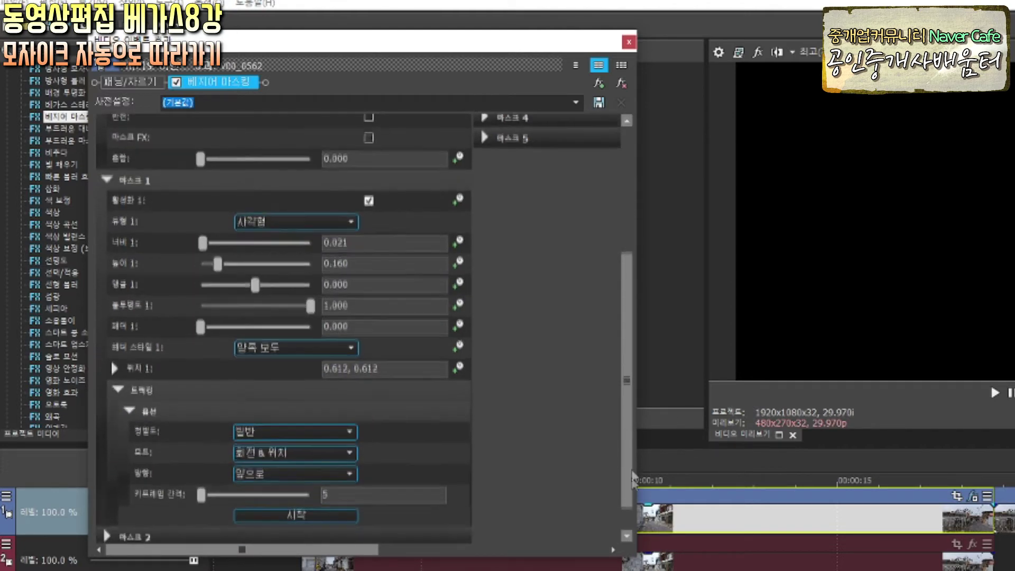
pyautogui.moveTo(394, 495)
pyautogui.mouseDown()
pyautogui.moveTo(172, 507)
pyautogui.moveTo(176, 437)
pyautogui.moveTo(202, 397)
pyautogui.moveTo(395, 398)
pyautogui.moveTo(416, 443)
pyautogui.moveTo(401, 496)
pyautogui.mouseUp()
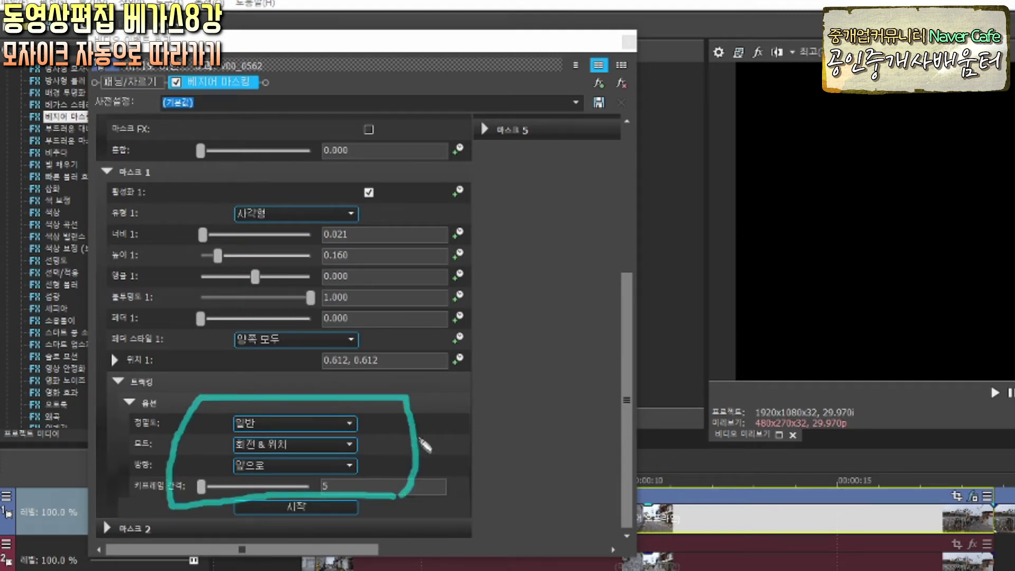
# - Set Mask 1's tracking accuracy to high (높은), check the tracking mode choices, and return the playhead to the segment's start
pyautogui.press('Escape')
pyautogui.click(350, 423)
pyautogui.click(329, 448)
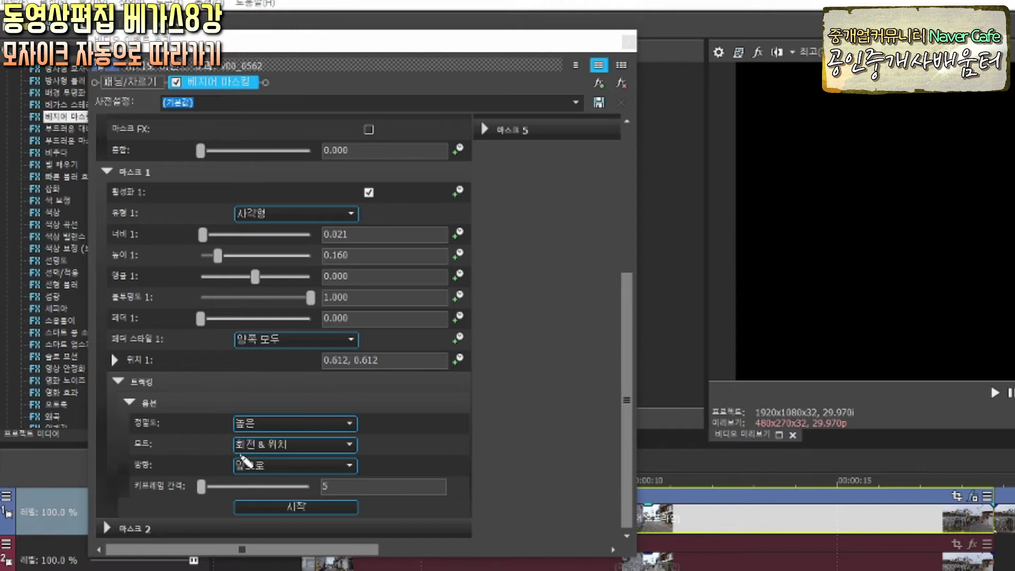
pyautogui.moveTo(241, 455); pyautogui.dragTo(344, 457)
pyautogui.click(350, 445)
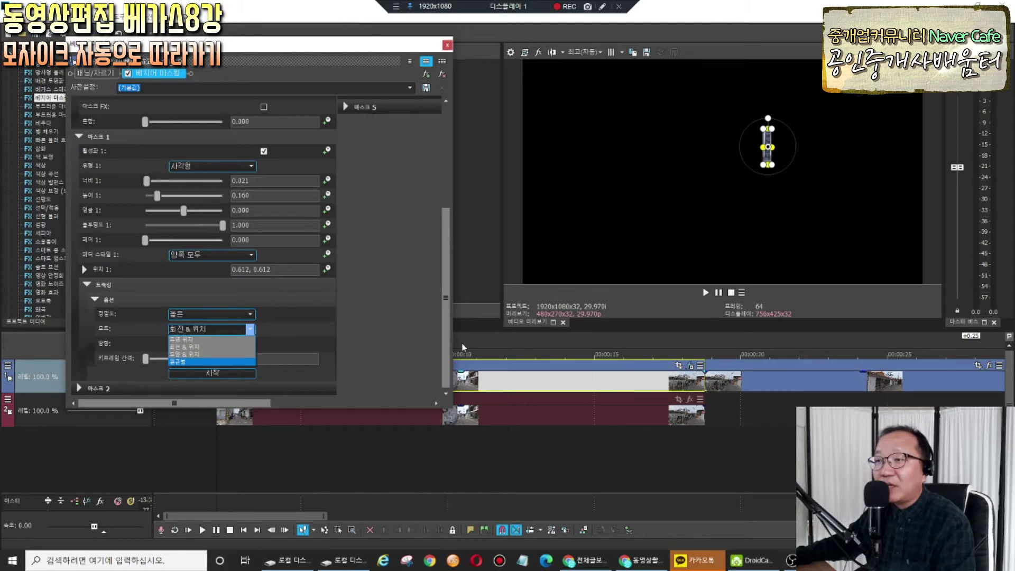
pyautogui.click(242, 458)
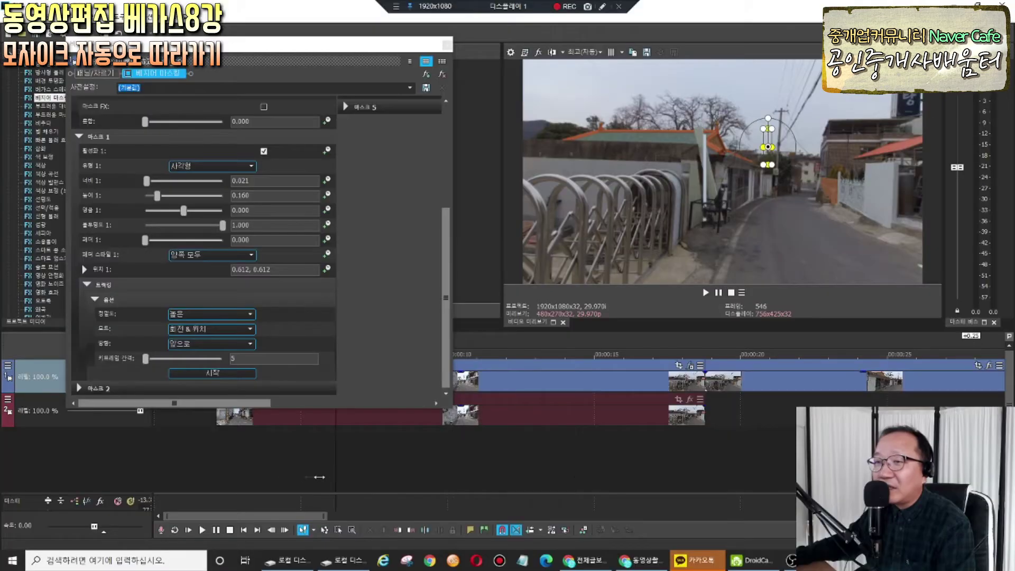
pyautogui.click(227, 474)
pyautogui.click(217, 474)
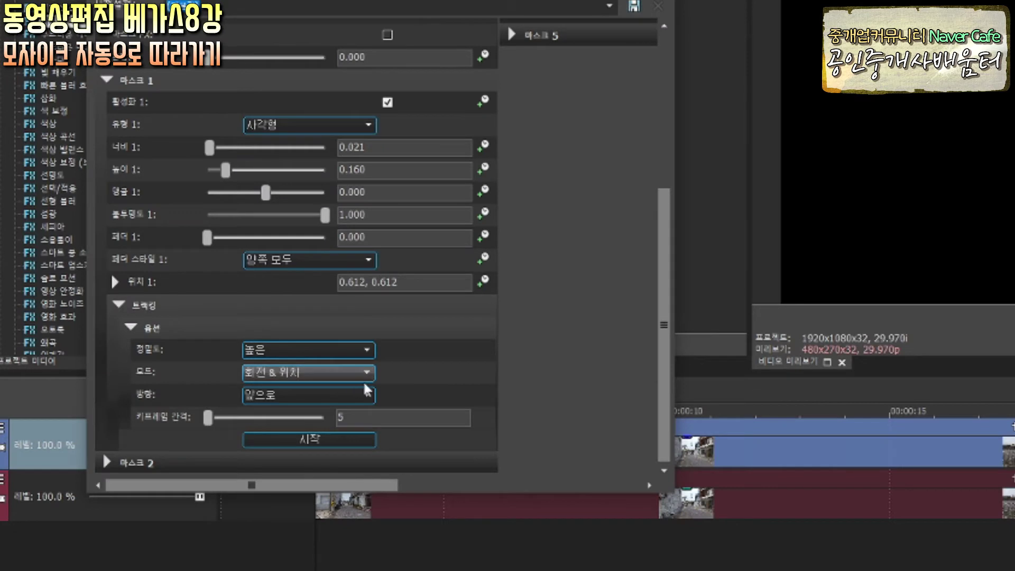
# - Set Mask 1's tracking mode to perspective (원근법)
pyautogui.click(366, 373)
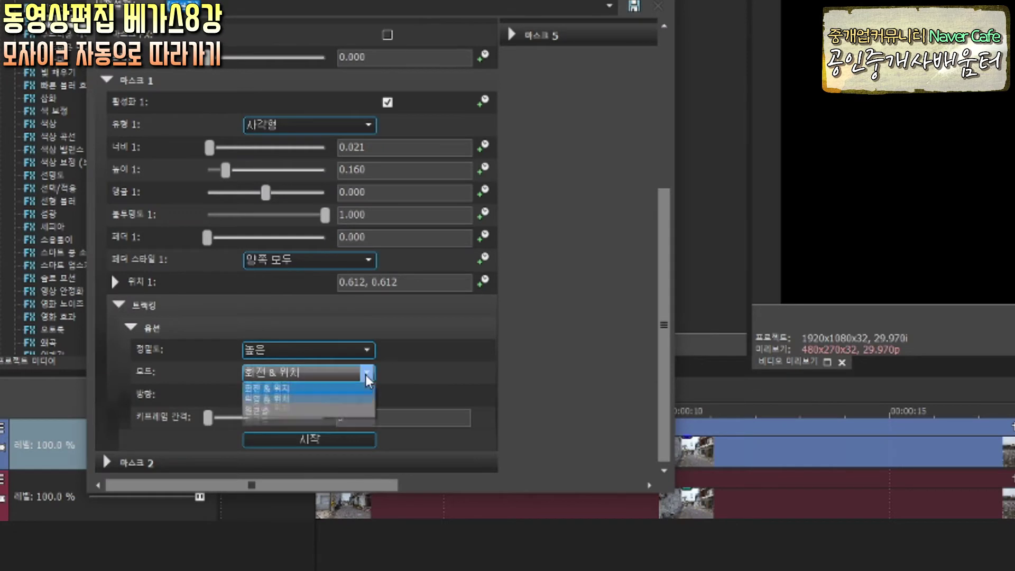
pyautogui.click(336, 419)
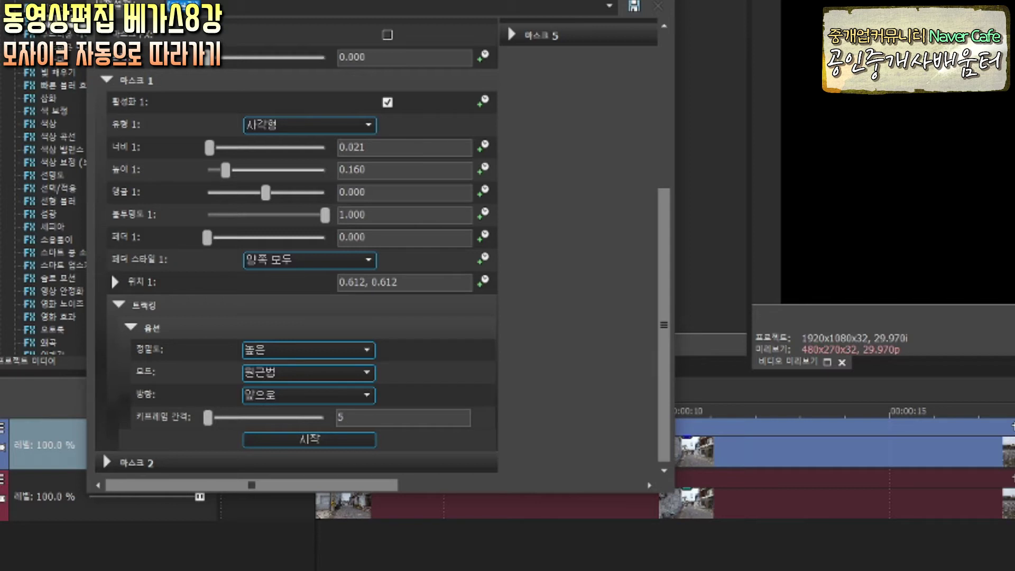
pyautogui.click(366, 372)
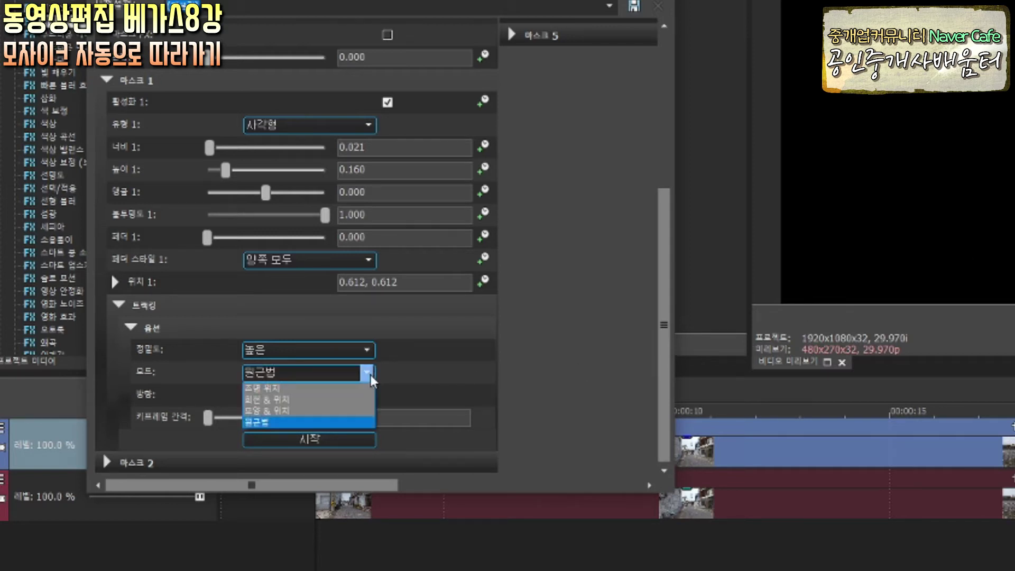
pyautogui.click(320, 422)
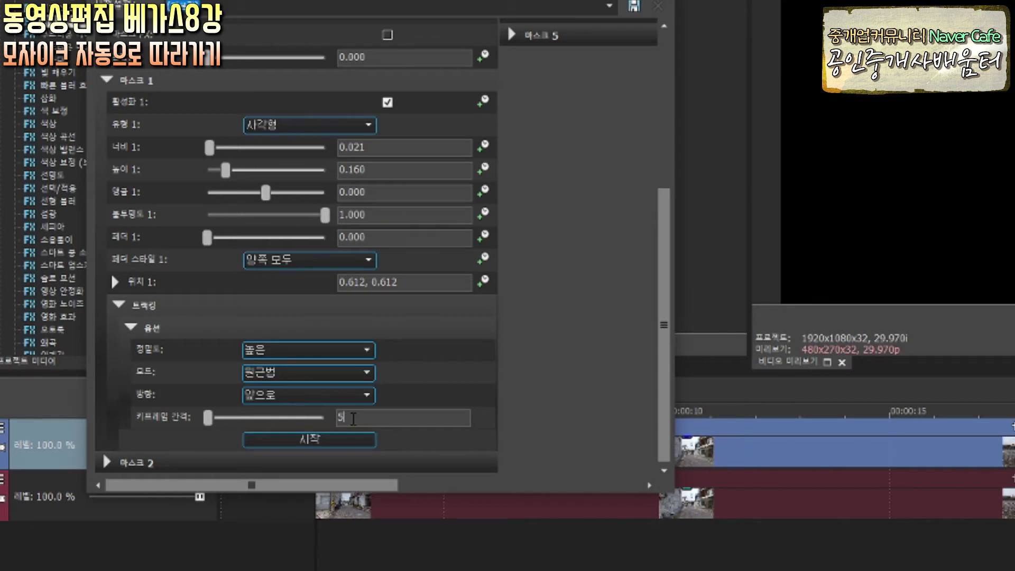
# - Run Mask 1's forward tracking with a keyframe interval of 5 through the whole segment and close the effect window
pyautogui.click(373, 419)
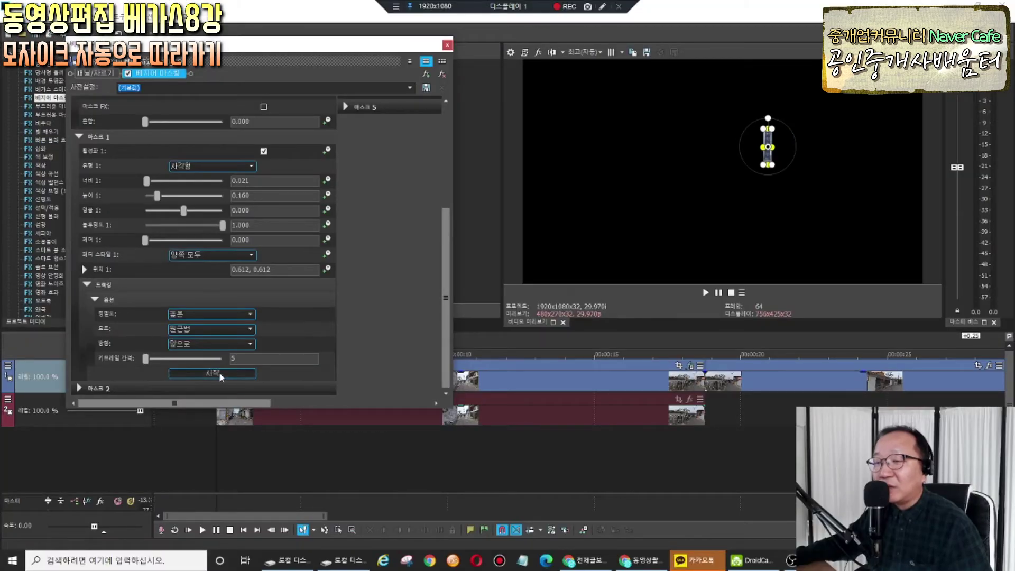
pyautogui.click(221, 374)
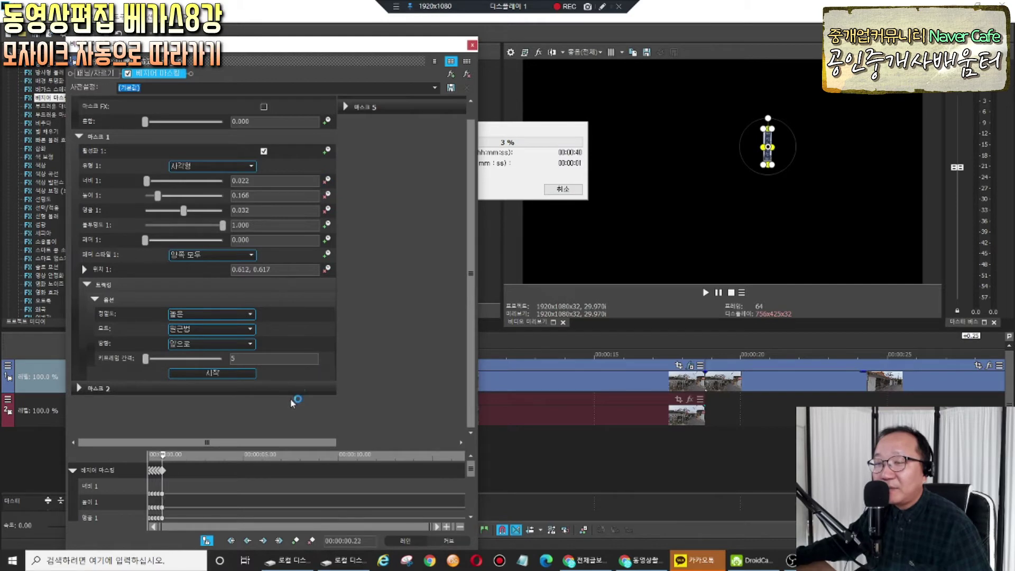
pyautogui.moveTo(294, 46); pyautogui.dragTo(291, 27)
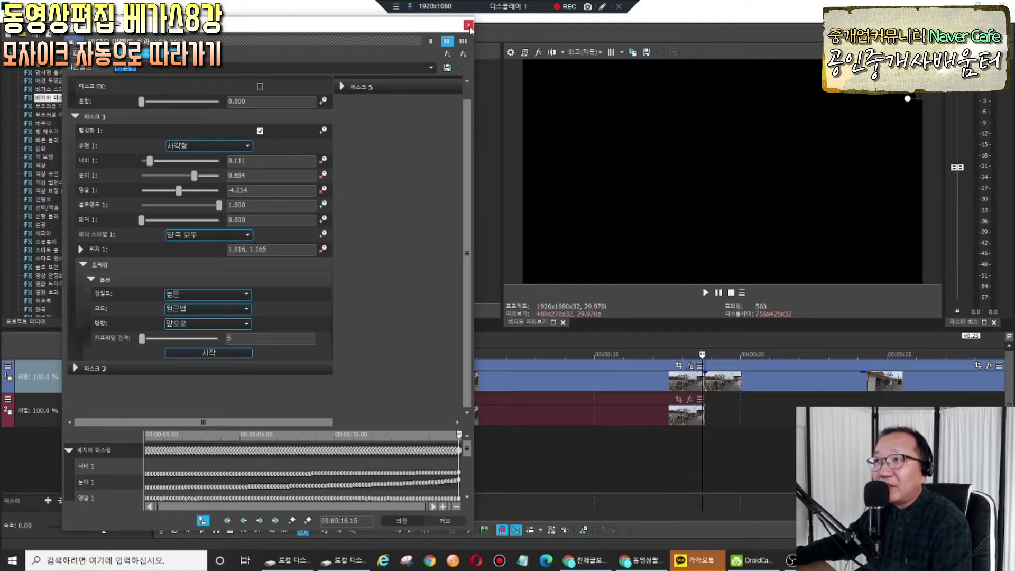
pyautogui.click(469, 25)
# - Play back the masked segment to check the sign tracking, and return the playhead to the segment's start at 00:00:02.04
pyautogui.press('space')
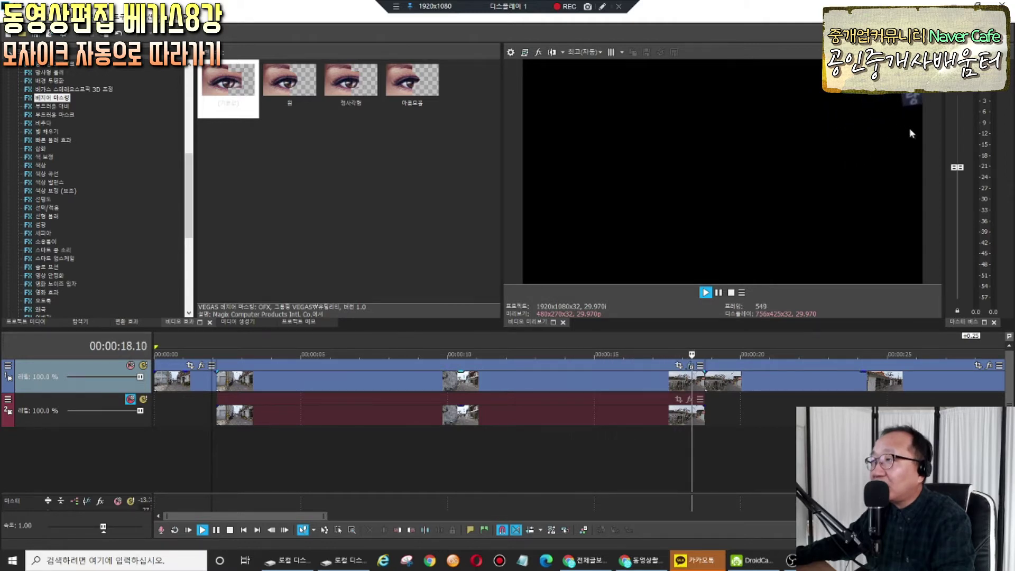
pyautogui.press('space')
pyautogui.click(613, 433)
pyautogui.click(210, 444)
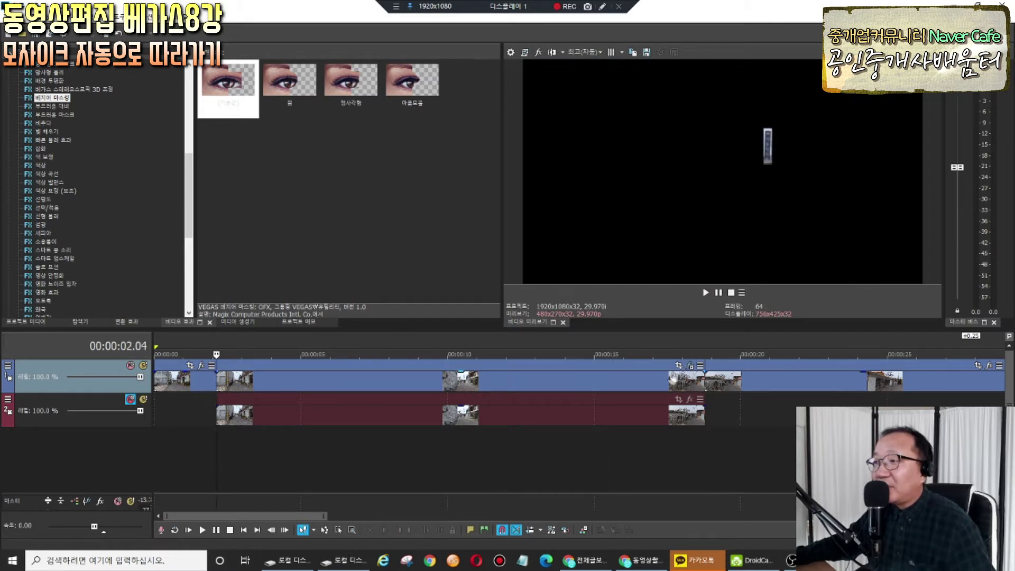
# - Reopen the segment's Bezier Masking settings, raise the blend (혼합) to about 0.381, and close the effect window
pyautogui.click(690, 365)
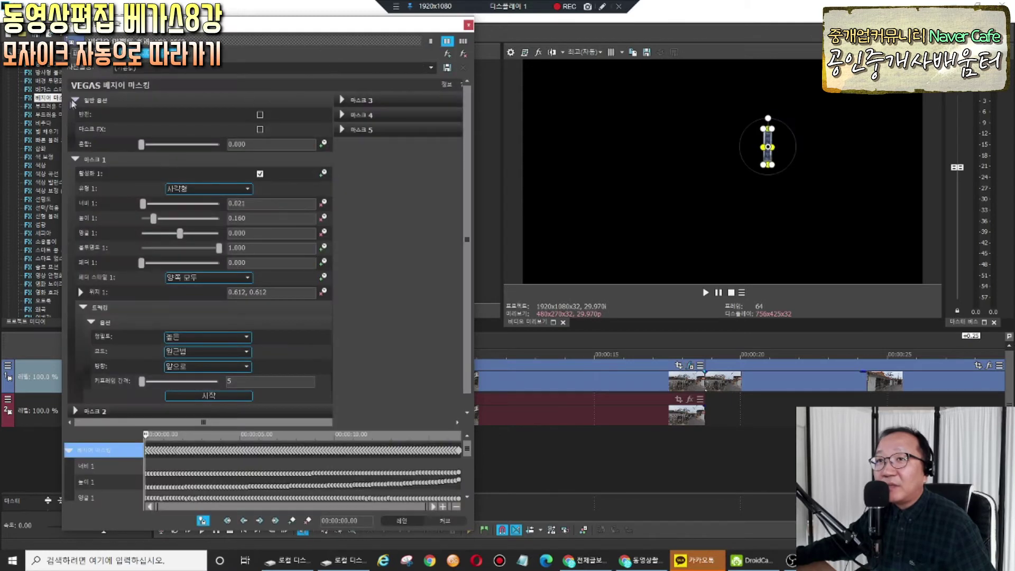
pyautogui.click(76, 100)
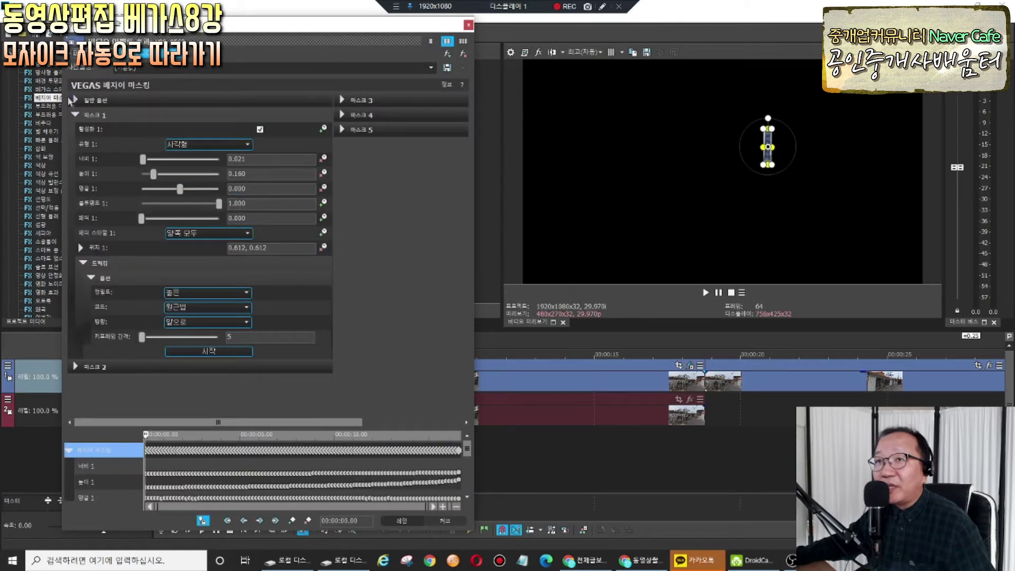
pyautogui.click(76, 100)
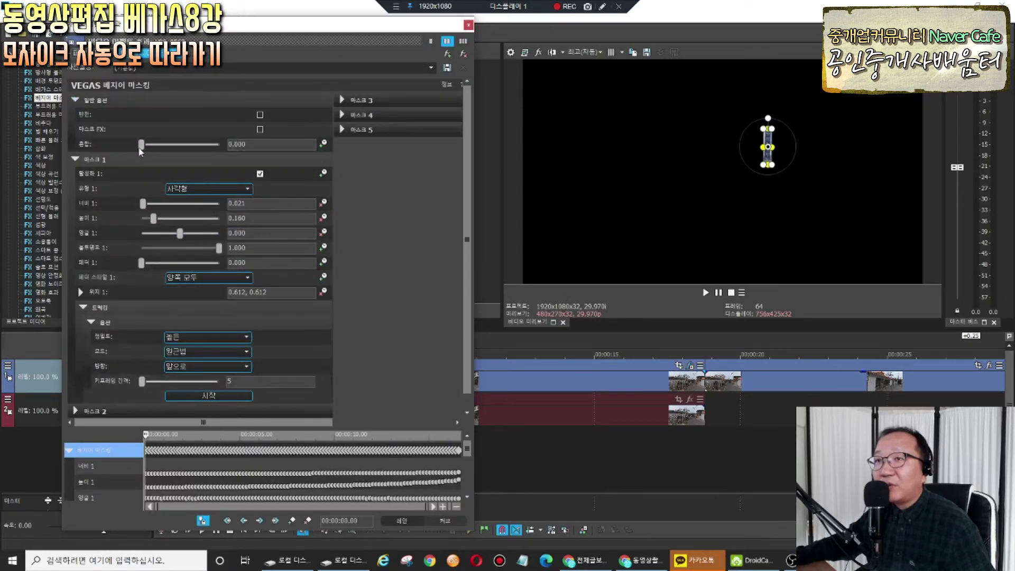
pyautogui.moveTo(141, 145); pyautogui.dragTo(172, 149)
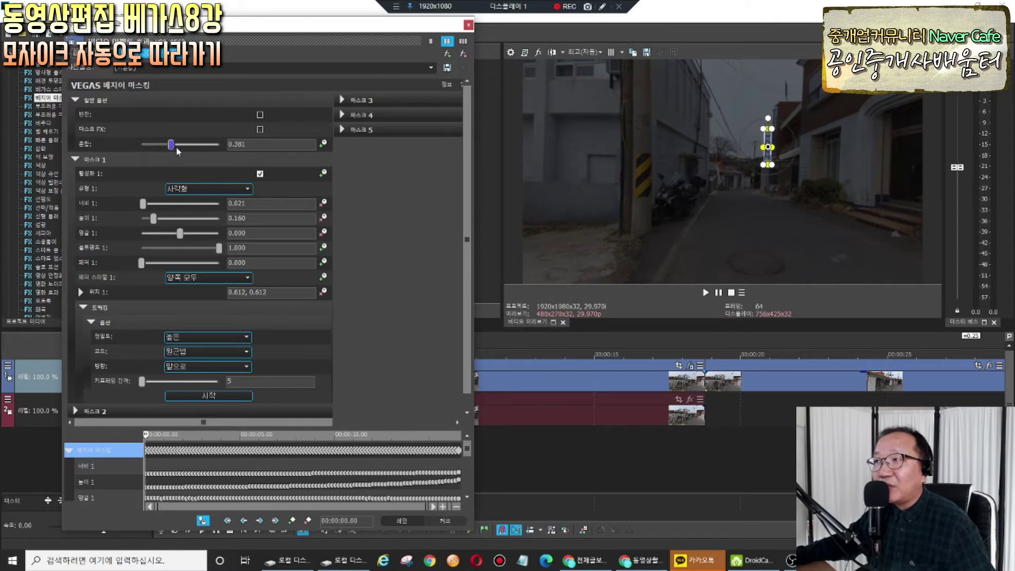
pyautogui.click(468, 25)
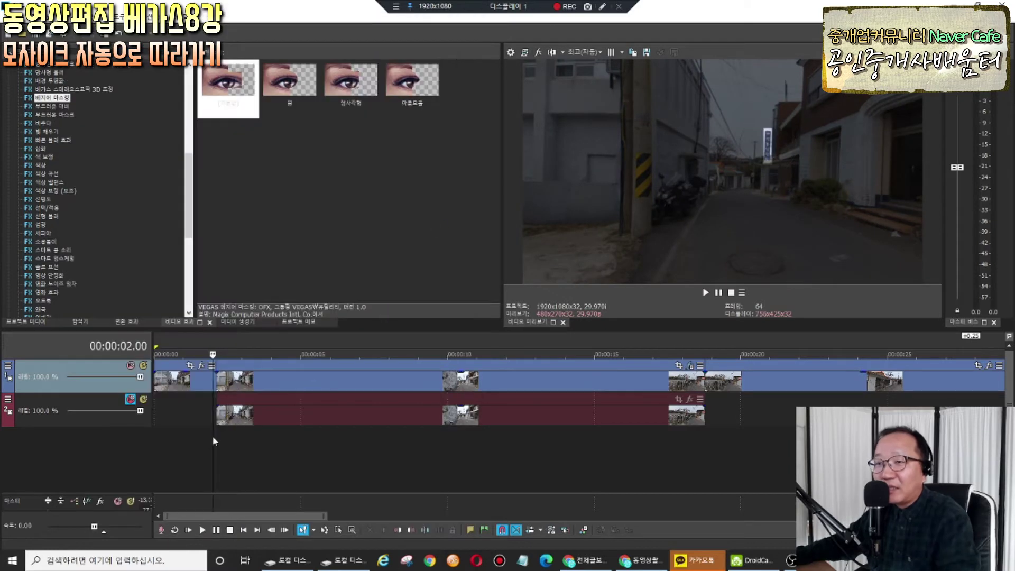
# - Play the segment to check how the mask follows the sign, and move the playhead back to 00:00:12.01
pyautogui.press('space')
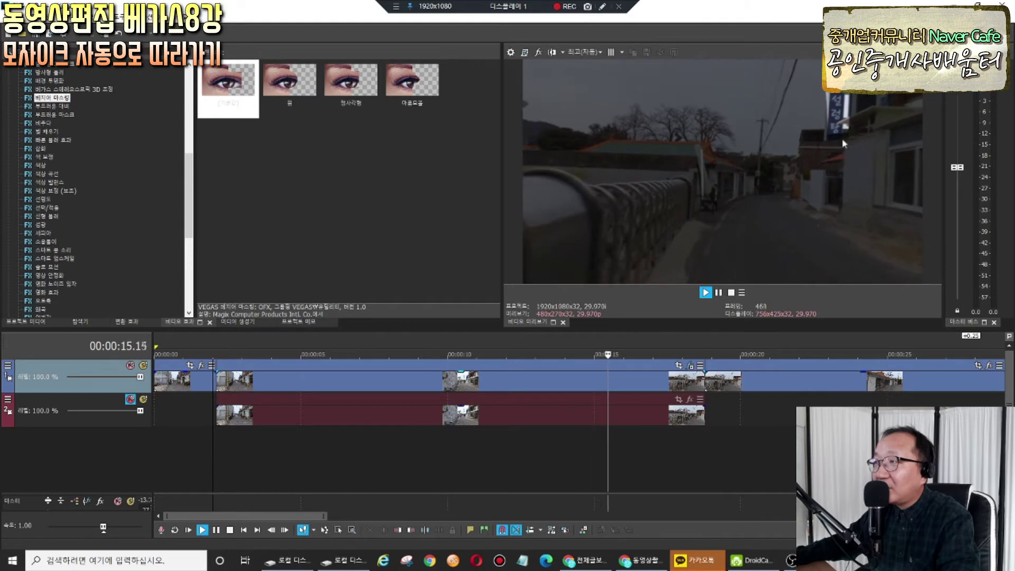
pyautogui.press('Return')
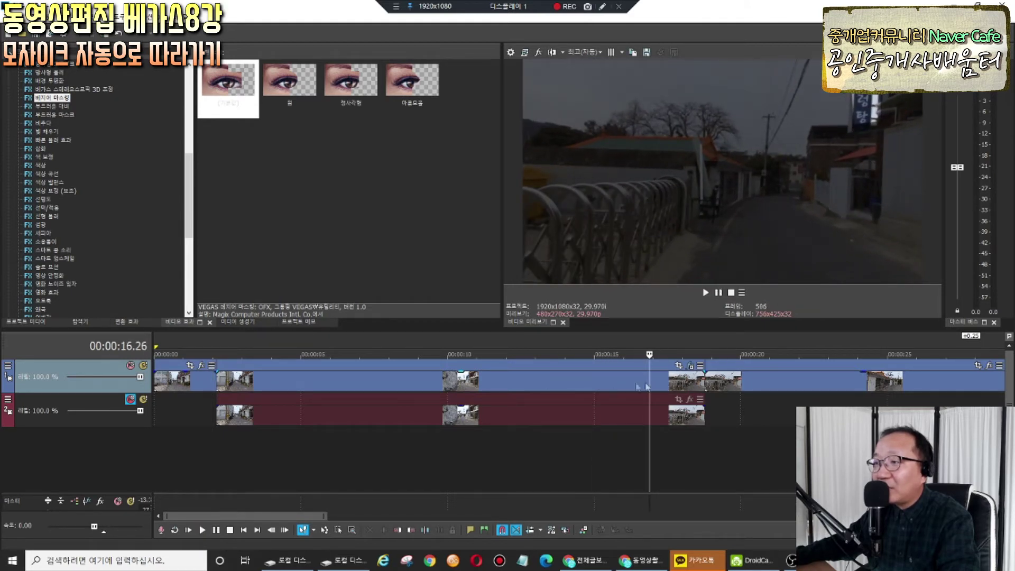
pyautogui.moveTo(649, 381); pyautogui.dragTo(507, 387)
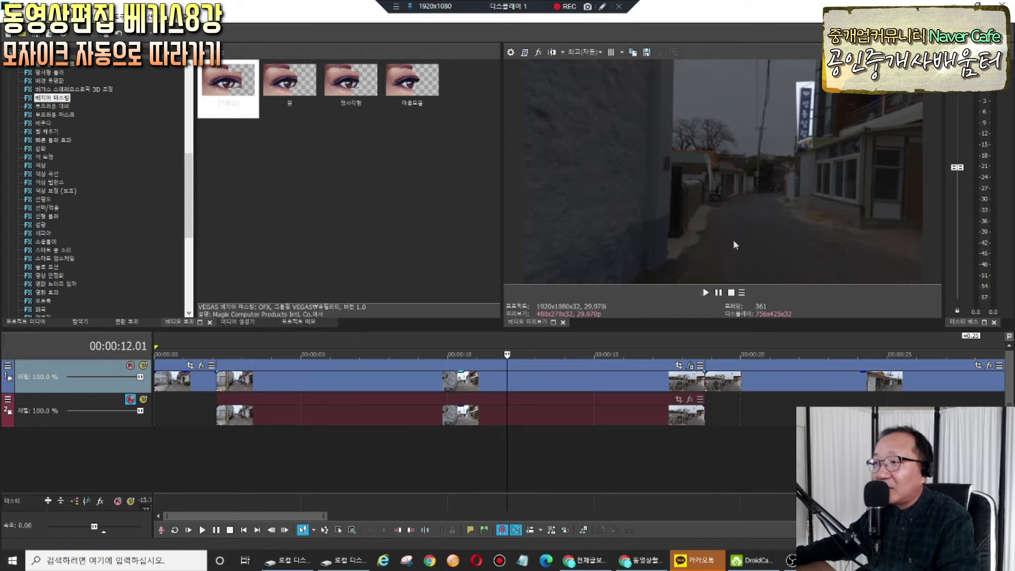
# - Reopen Bezier Masking and refit Mask 1 to the sign at effect time 00:00:09.25, with height about 0.321 and position about 0.702, 0.751
pyautogui.click(690, 365)
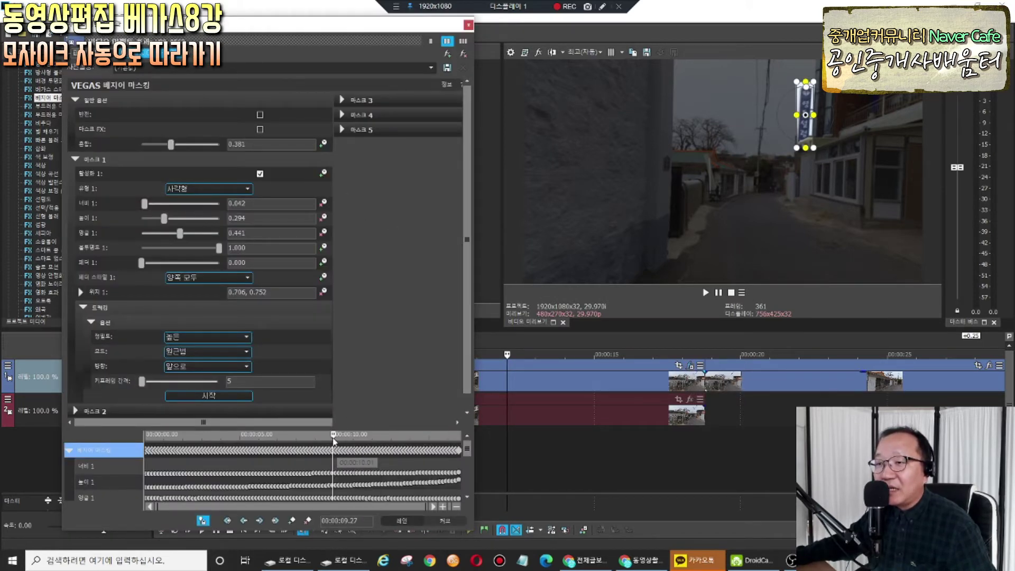
pyautogui.moveTo(334, 492)
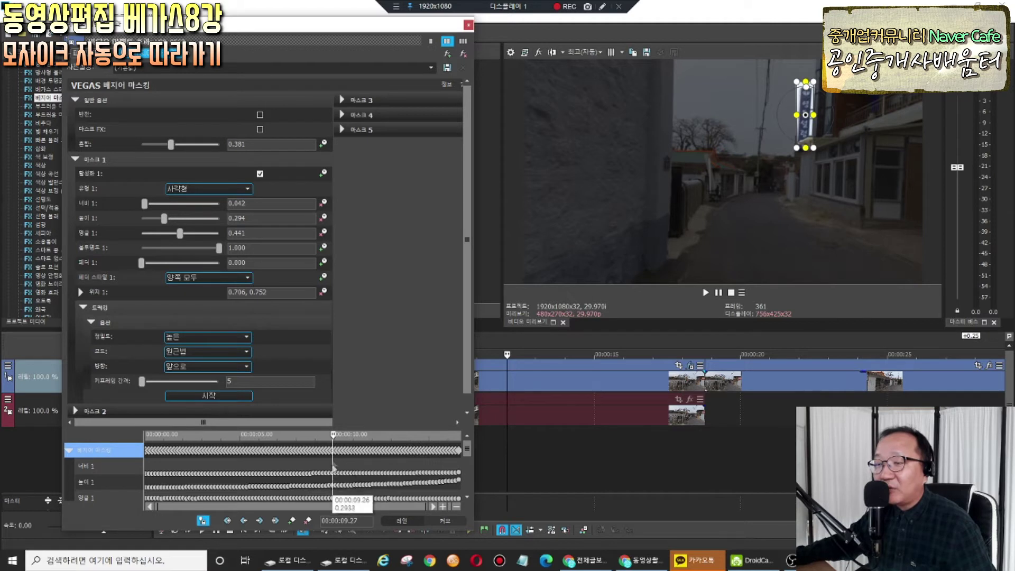
pyautogui.click(203, 521)
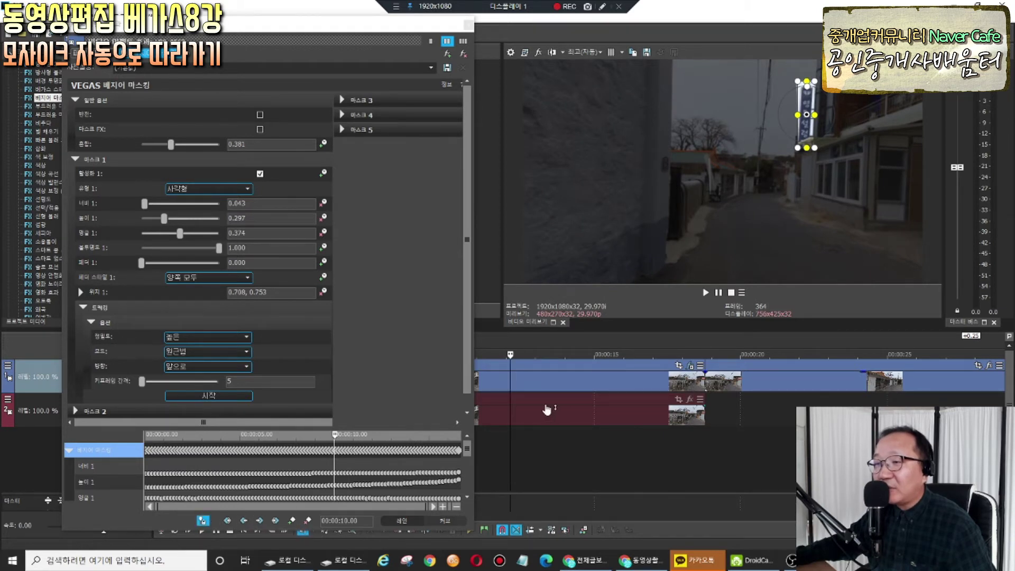
pyautogui.click(505, 379)
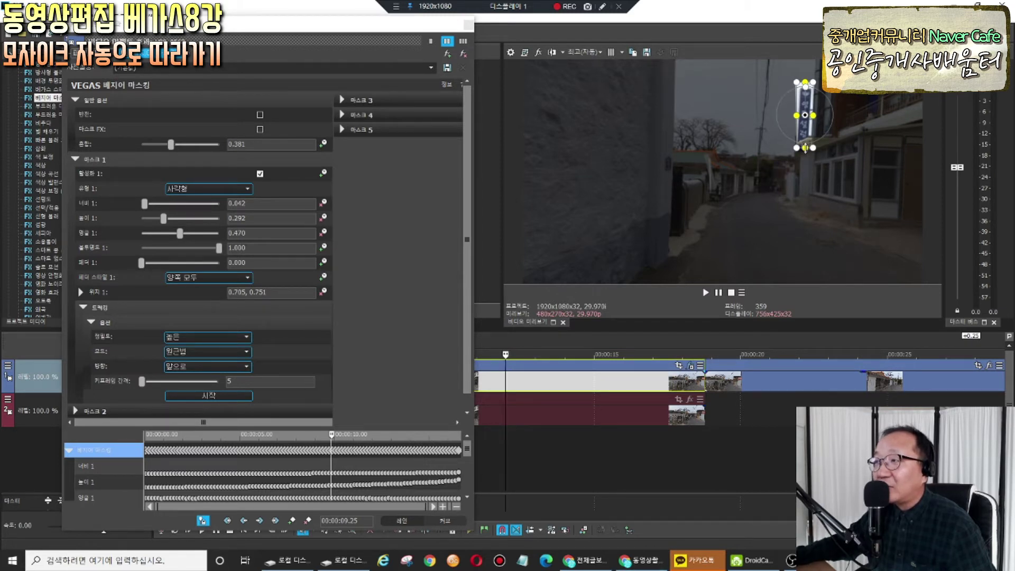
pyautogui.moveTo(804, 148); pyautogui.dragTo(805, 146)
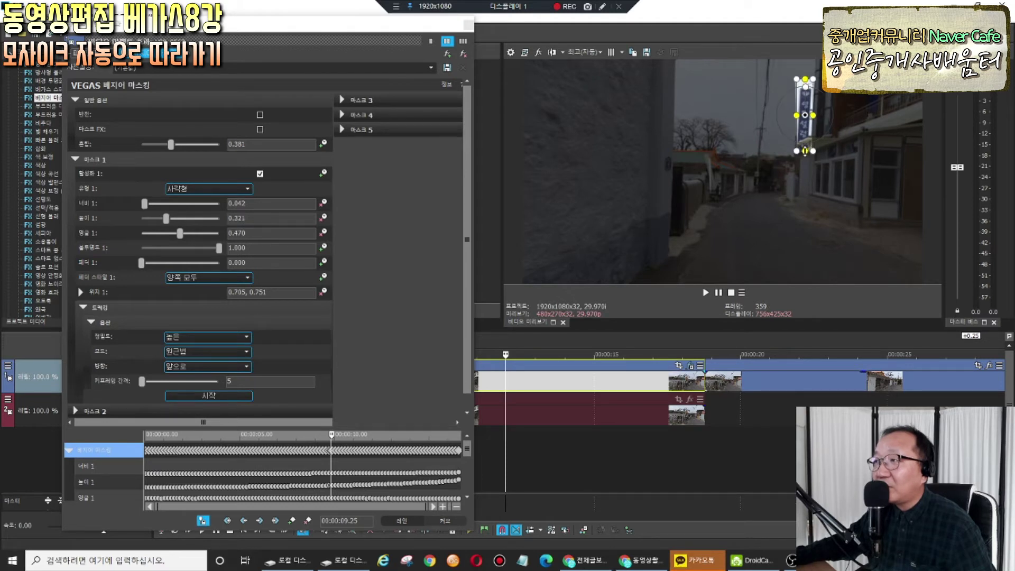
pyautogui.moveTo(805, 151); pyautogui.dragTo(803, 150)
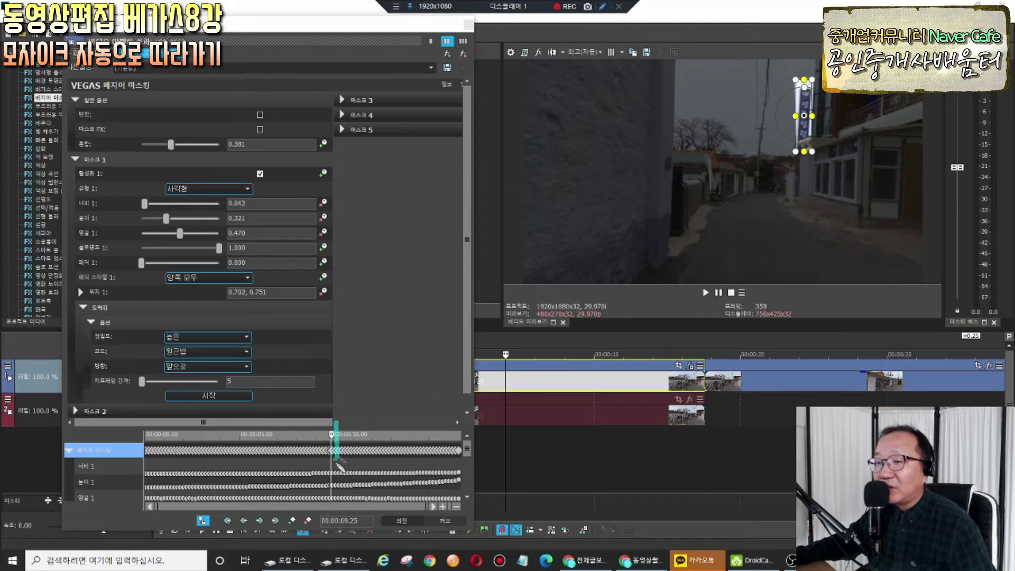
# - Rerun Mask 1's tracking forward from the corrected frame to the segment's end and close the effect window
pyautogui.moveTo(447, 425); pyautogui.dragTo(344, 424)
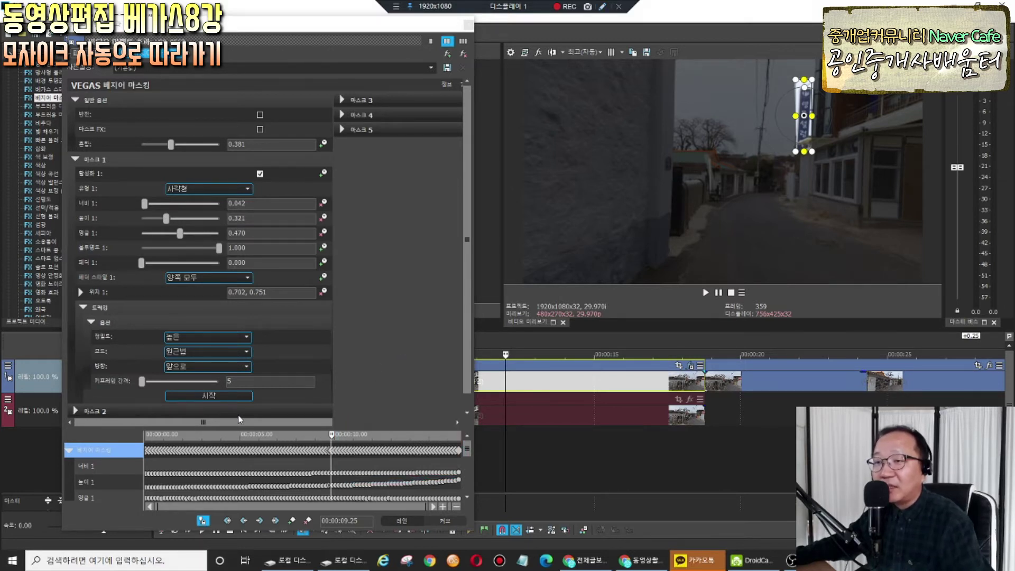
pyautogui.click(209, 396)
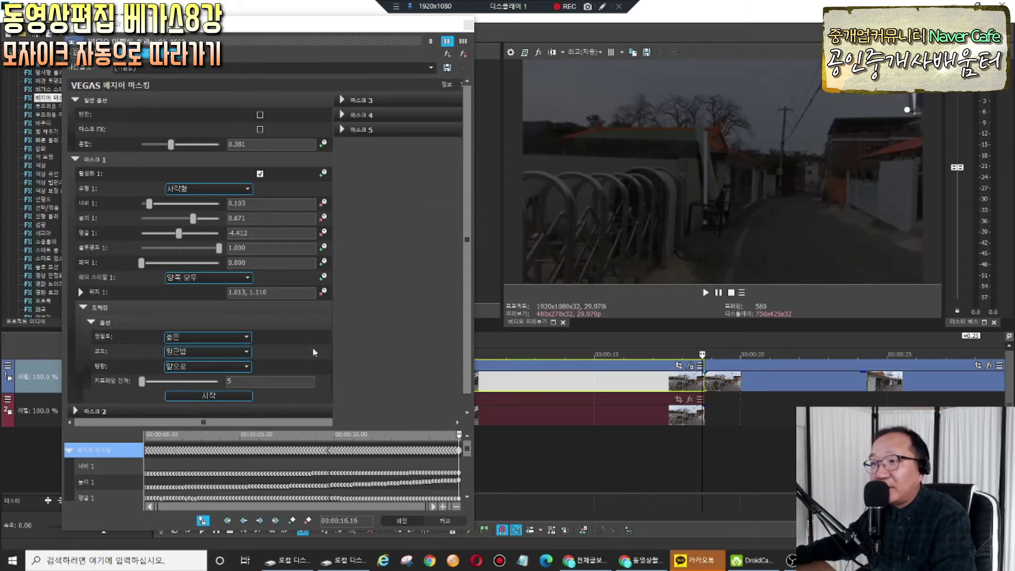
pyautogui.click(468, 25)
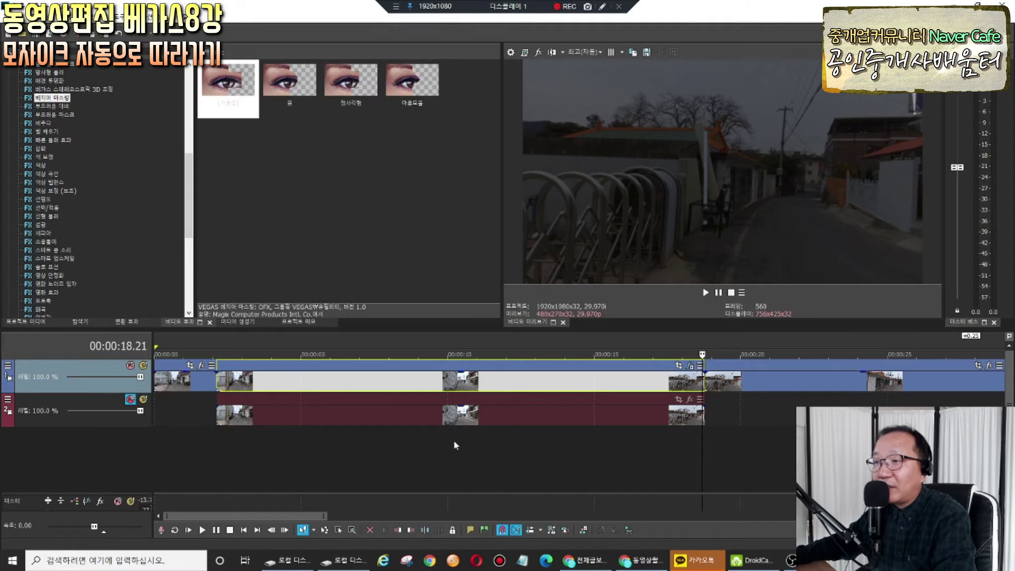
# - Play the retracked segment from its later part, start and middle to check the mask, and return the playhead to 00:00:02.04
pyautogui.click(712, 473)
pyautogui.press('space')
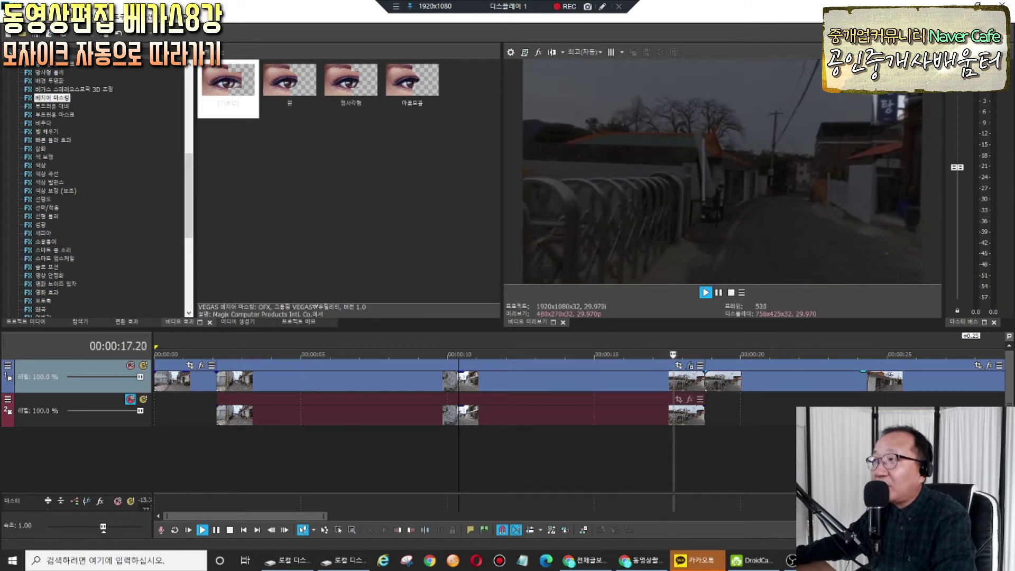
pyautogui.press('Return')
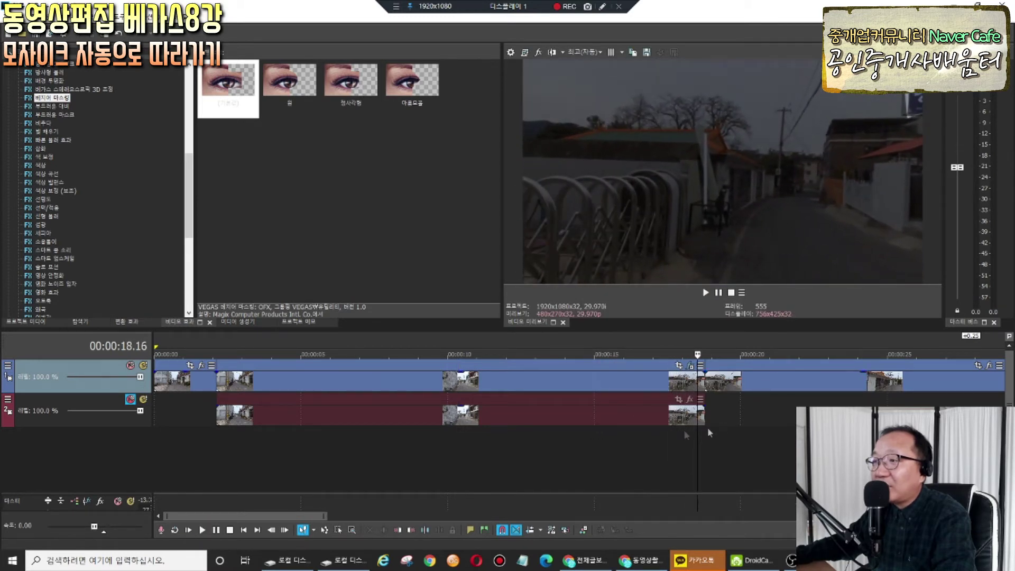
pyautogui.click(221, 436)
pyautogui.press('space')
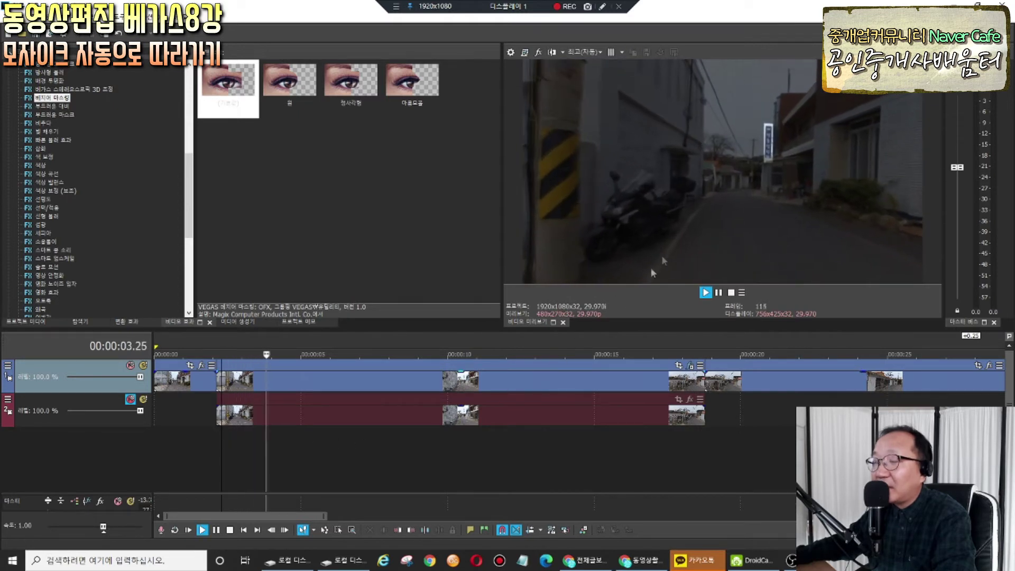
pyautogui.press('Return')
pyautogui.click(435, 444)
pyautogui.press('space')
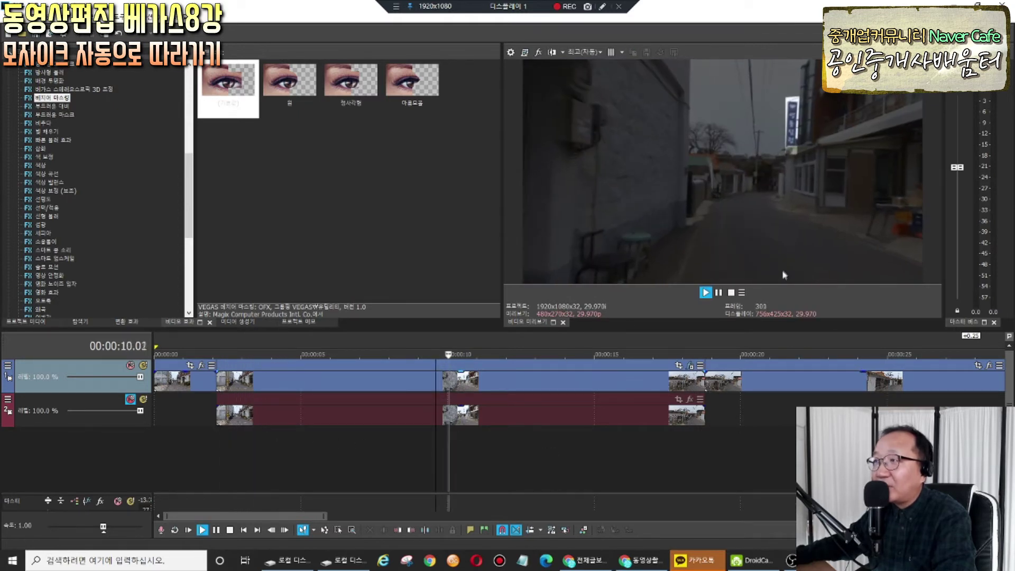
pyautogui.click(217, 452)
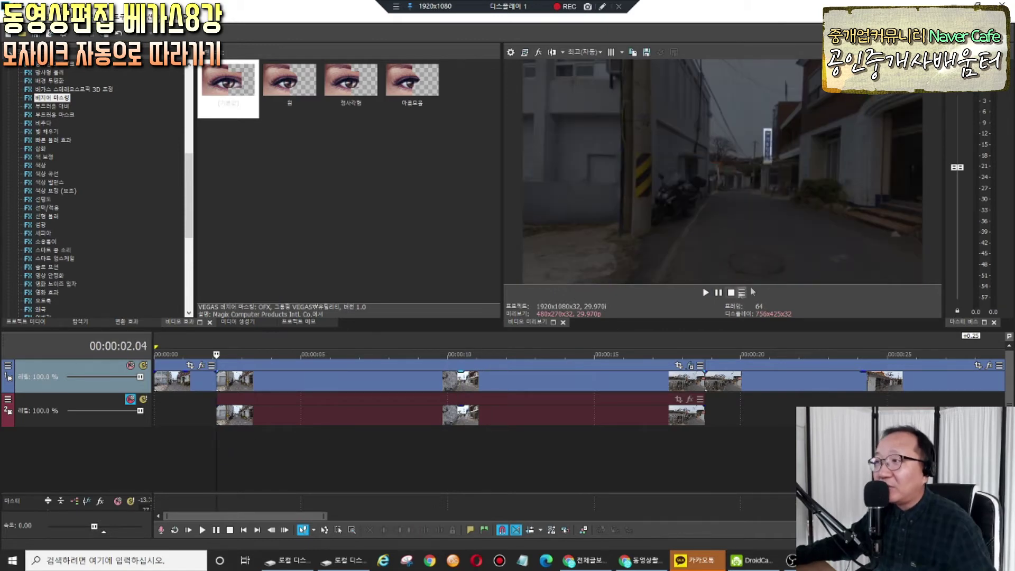
# - Reopen Bezier Masking on the upper track's masked segment and set its general blend (혼합) value to 0.000
pyautogui.click(690, 366)
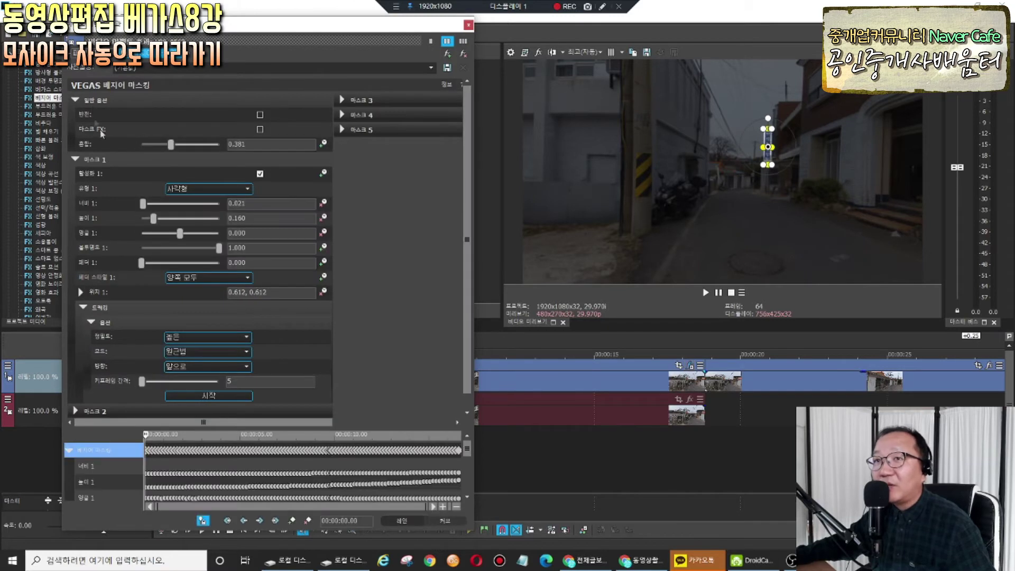
pyautogui.moveTo(173, 148); pyautogui.dragTo(141, 147)
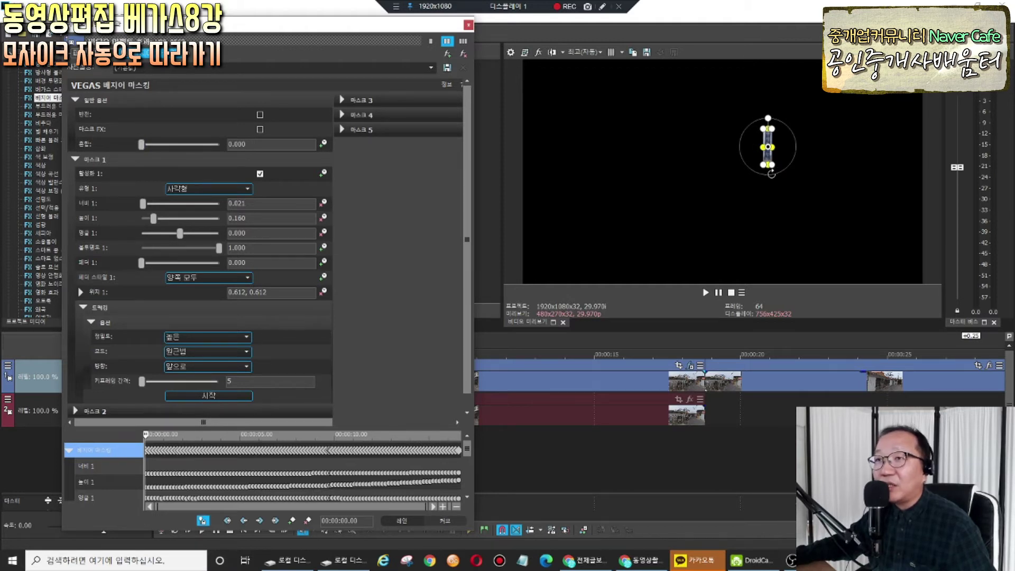
pyautogui.moveTo(141, 146)
pyautogui.mouseDown()
pyautogui.moveTo(178, 146)
pyautogui.moveTo(138, 151)
pyautogui.mouseUp()
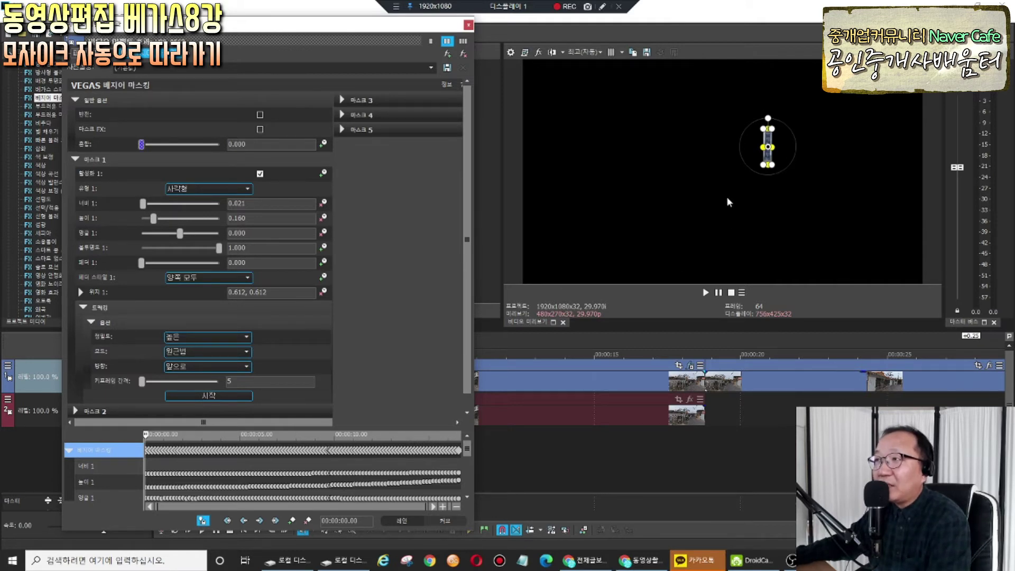
pyautogui.moveTo(147, 149); pyautogui.dragTo(188, 149)
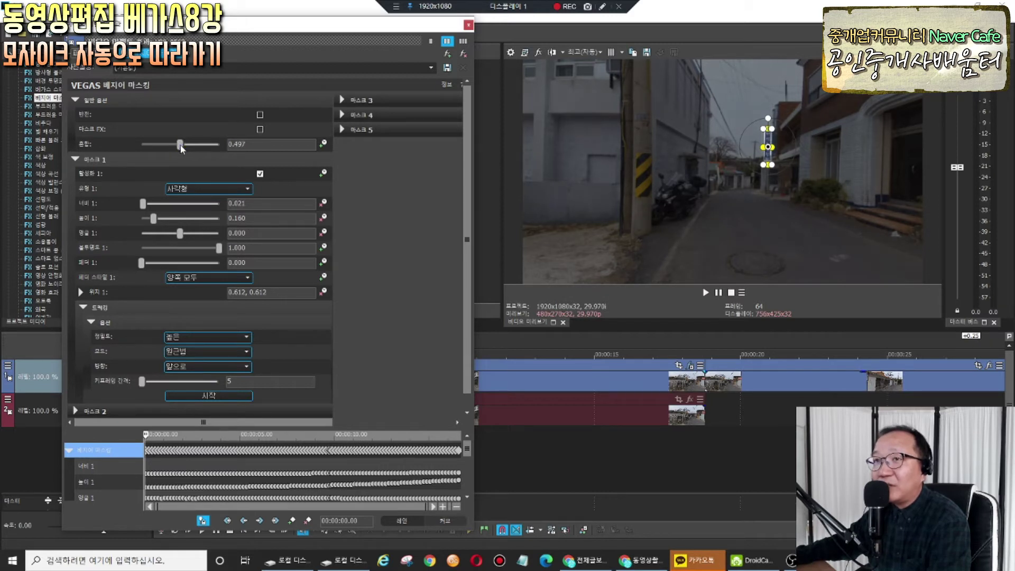
pyautogui.moveTo(180, 145); pyautogui.dragTo(132, 152)
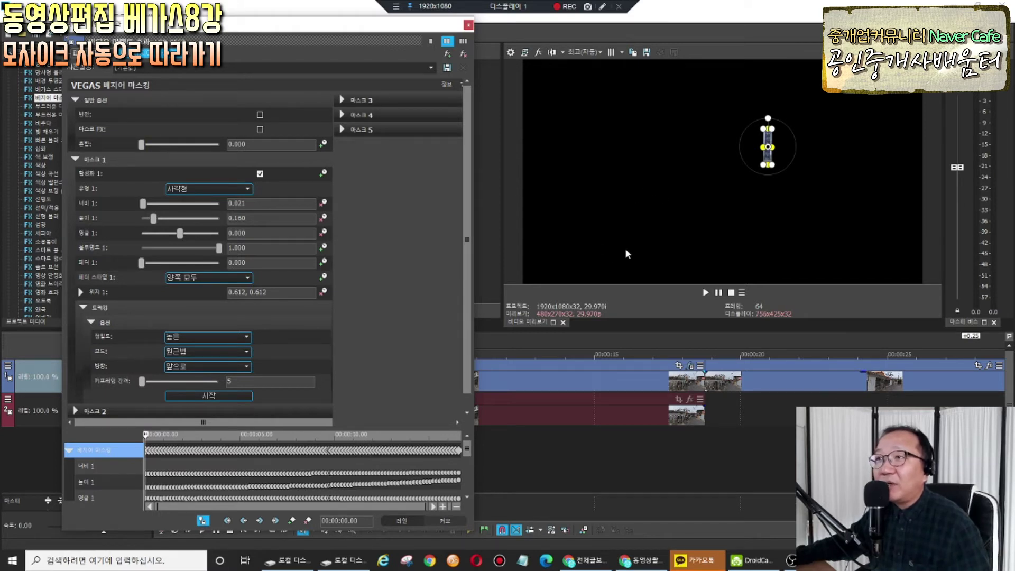
pyautogui.click(447, 54)
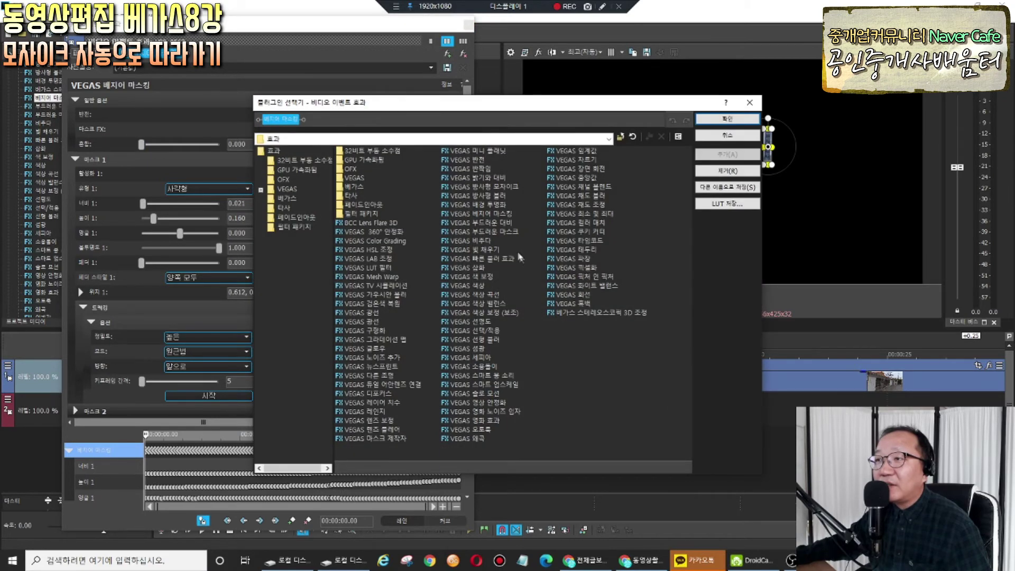
pyautogui.click(589, 268)
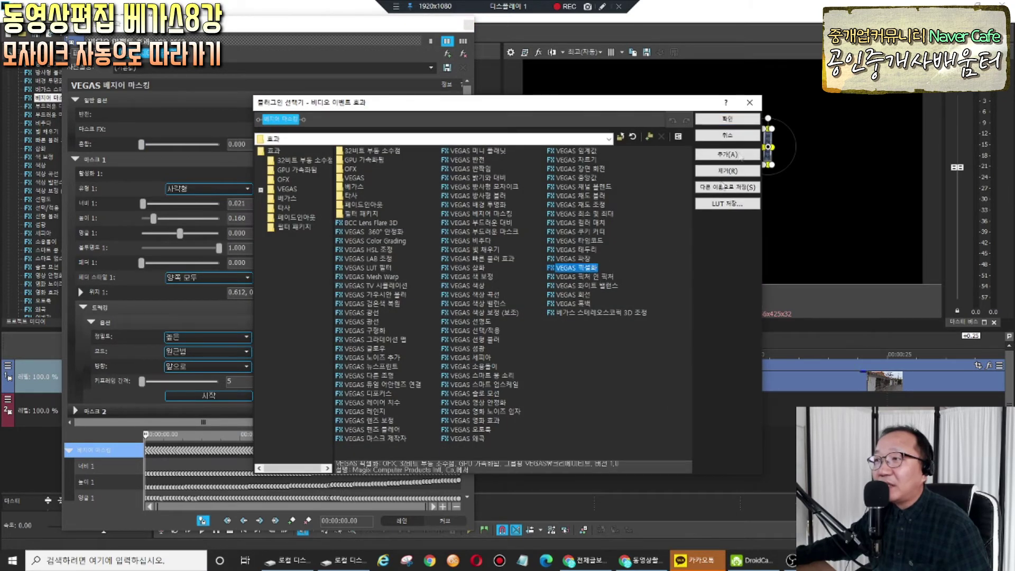
pyautogui.click(756, 104)
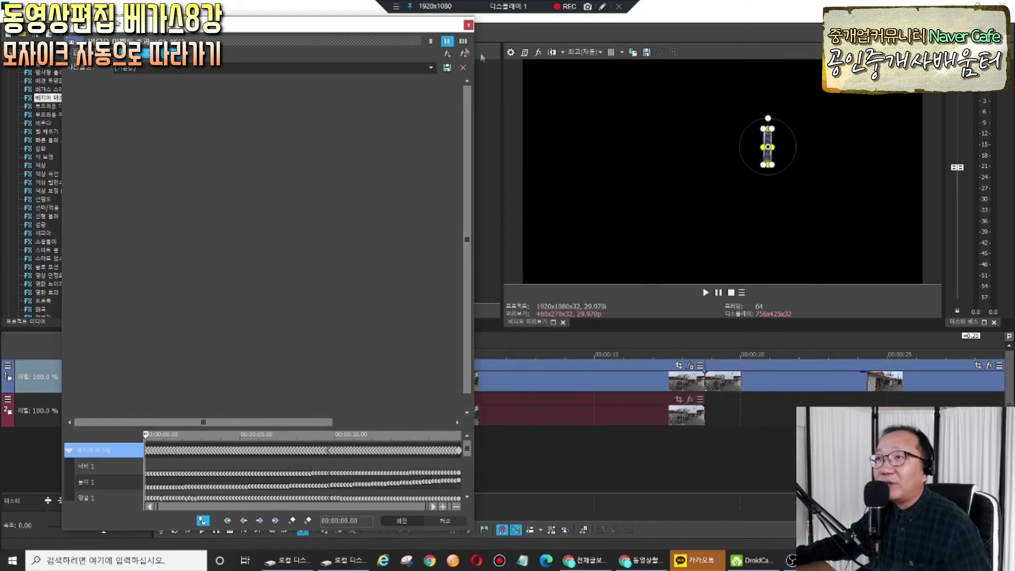
# - Close the effect window and apply the default preset of the Pixelate effect (픽셀화) to the upper track's masked segment
pyautogui.click(468, 25)
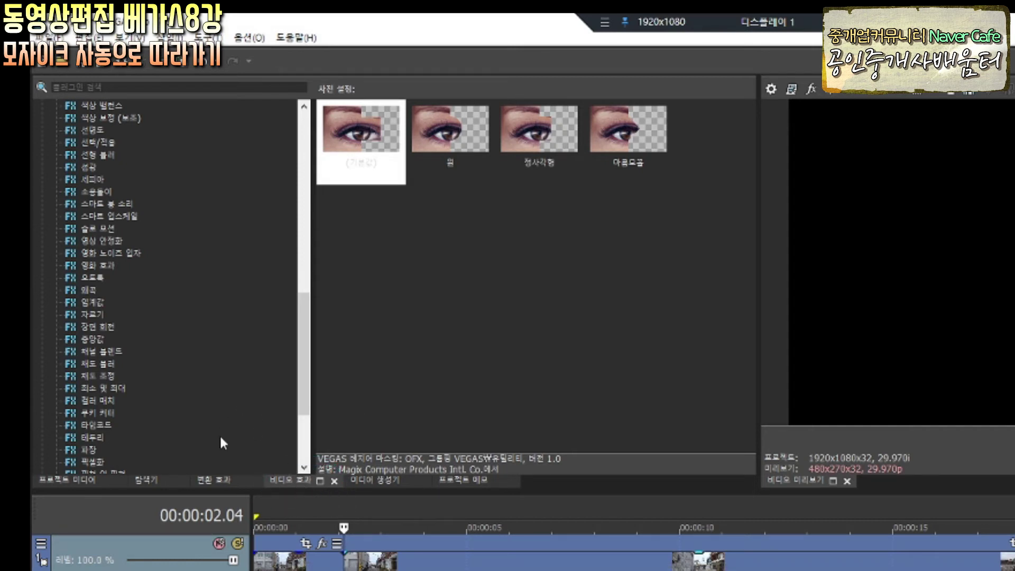
pyautogui.scroll(-3, 302, 404)
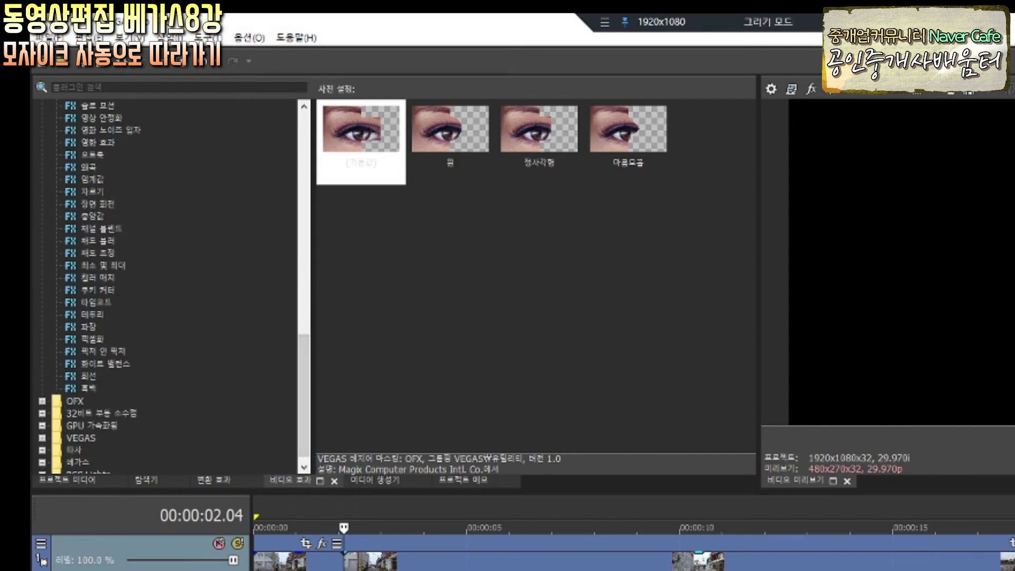
pyautogui.click(93, 340)
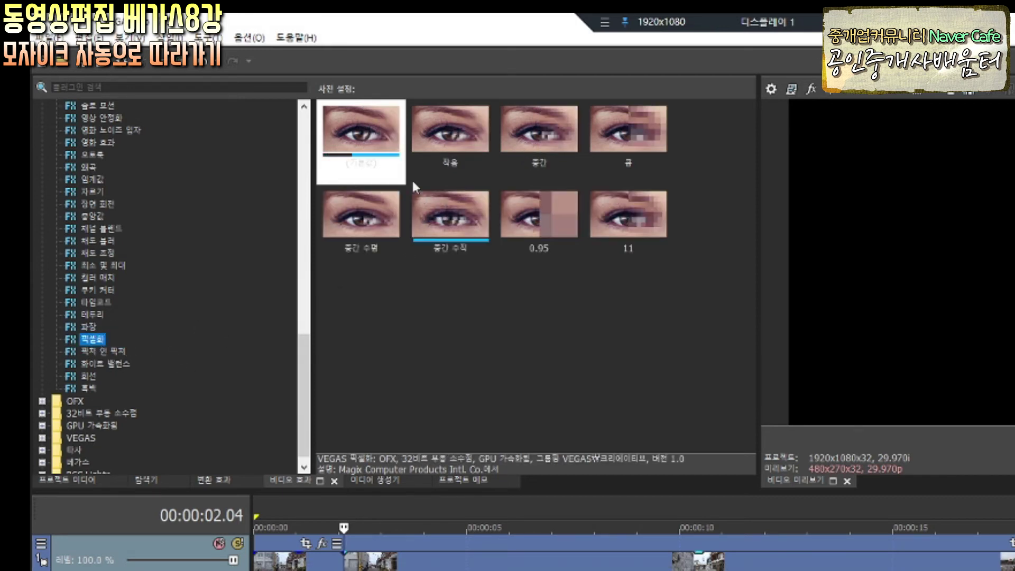
pyautogui.click(374, 132)
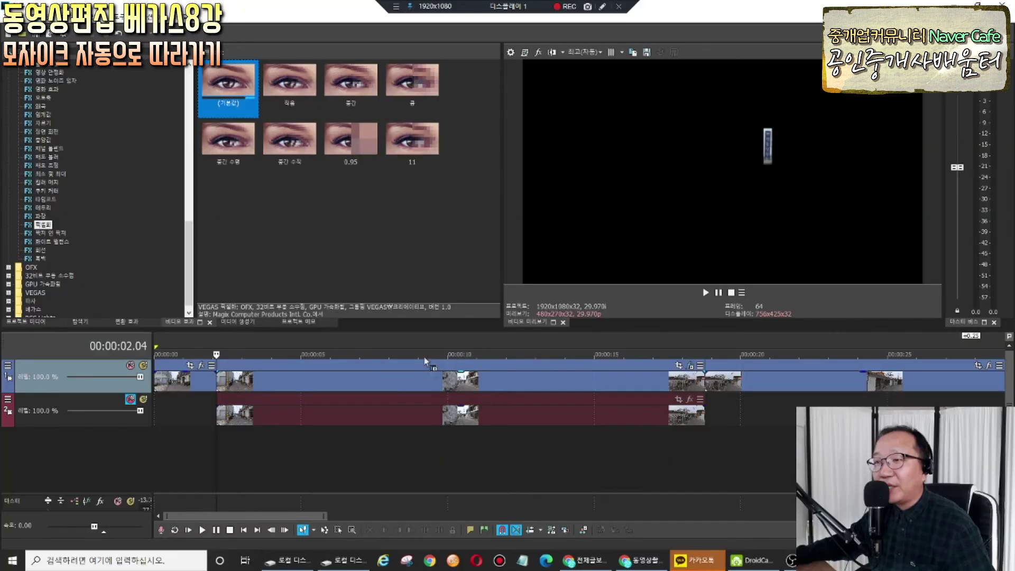
pyautogui.moveTo(437, 386); pyautogui.dragTo(440, 381)
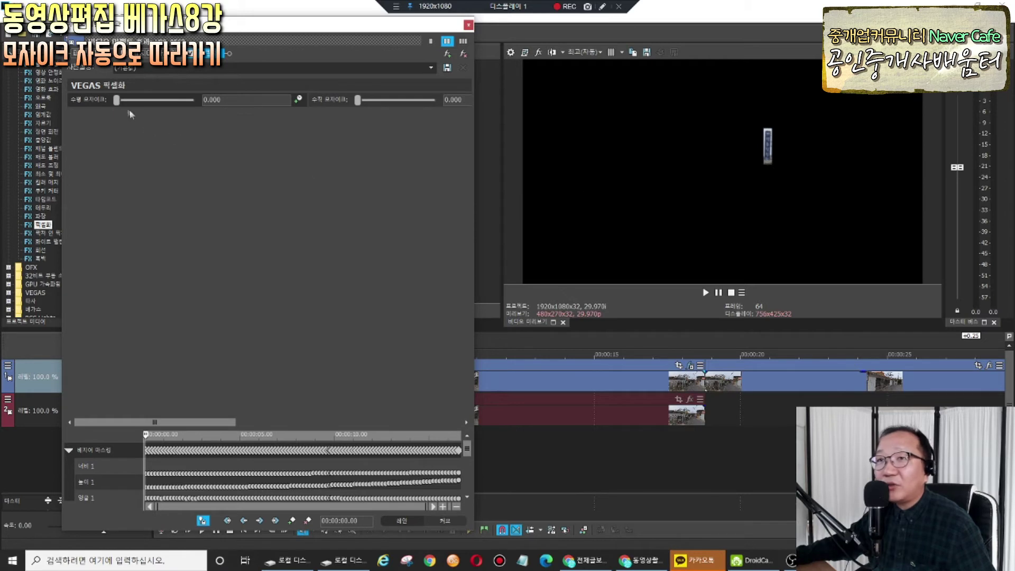
# - Set the Pixelate effect's horizontal mosaic to about 0.939 and vertical mosaic to about 0.918, and close its window
pyautogui.moveTo(147, 104); pyautogui.dragTo(192, 105)
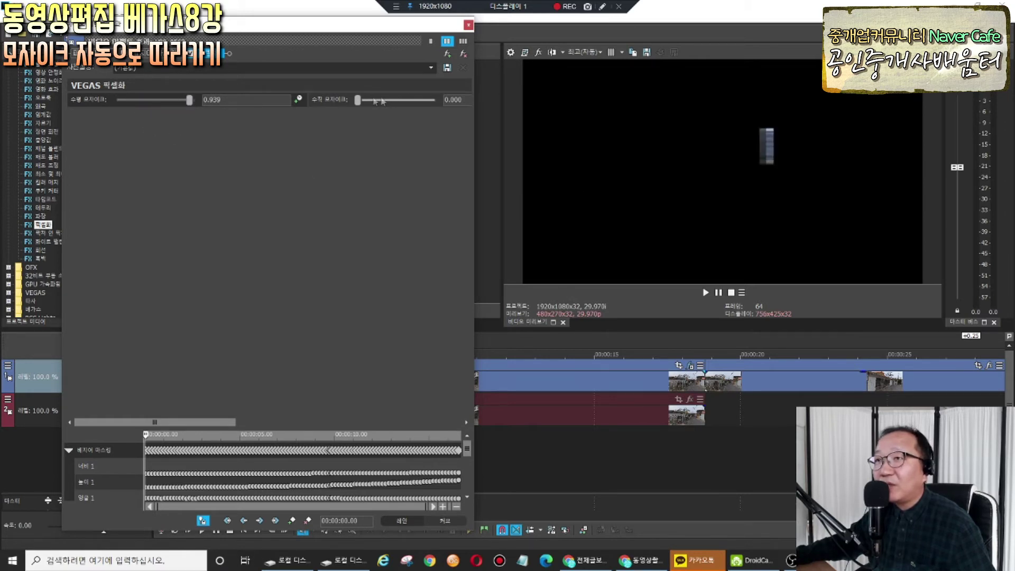
pyautogui.moveTo(361, 106); pyautogui.dragTo(429, 104)
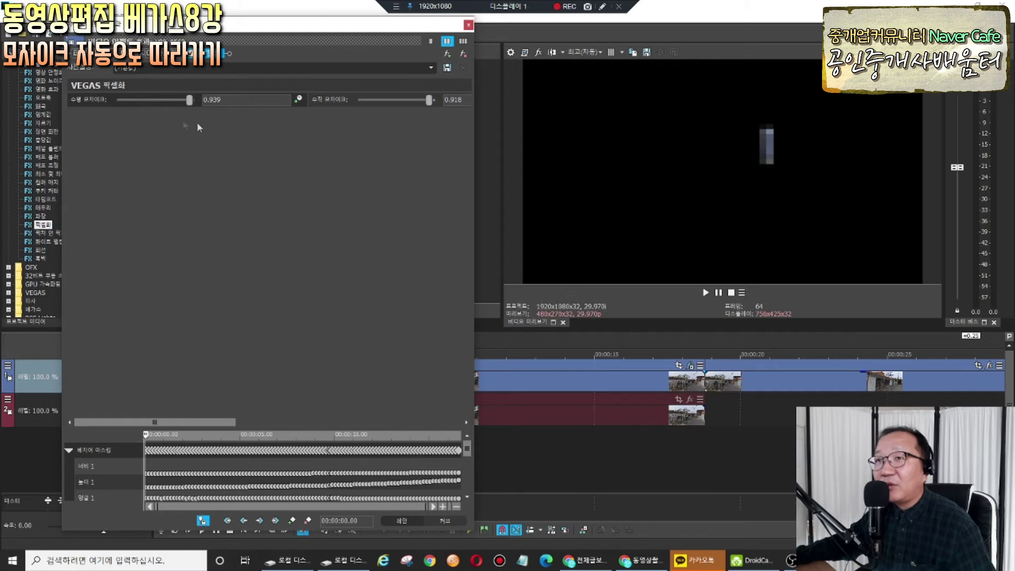
pyautogui.click(468, 25)
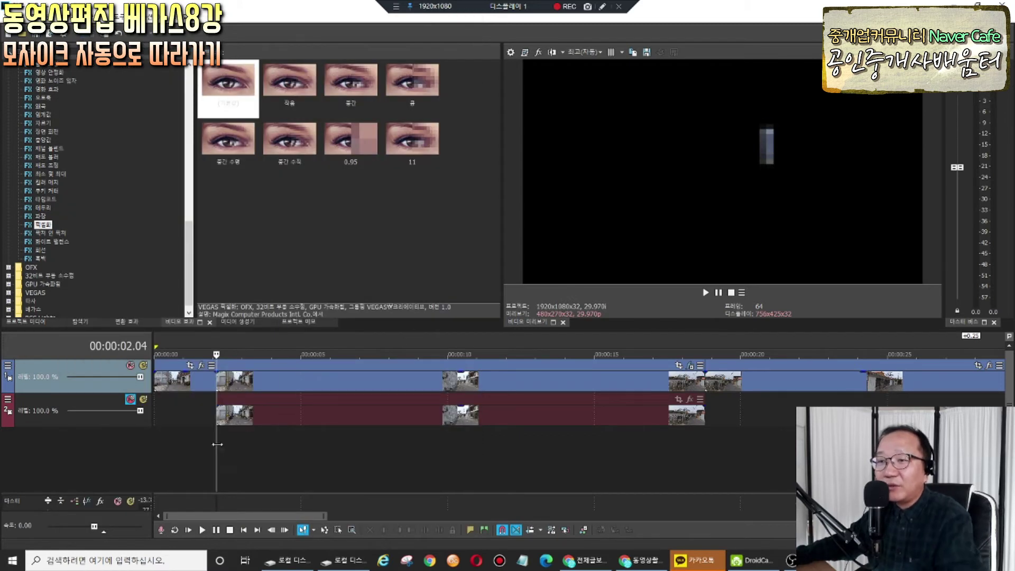
# - Scrub the pixelated segment, return the playhead to 00:00:02.04, and unmute the lower video track
pyautogui.click(605, 378)
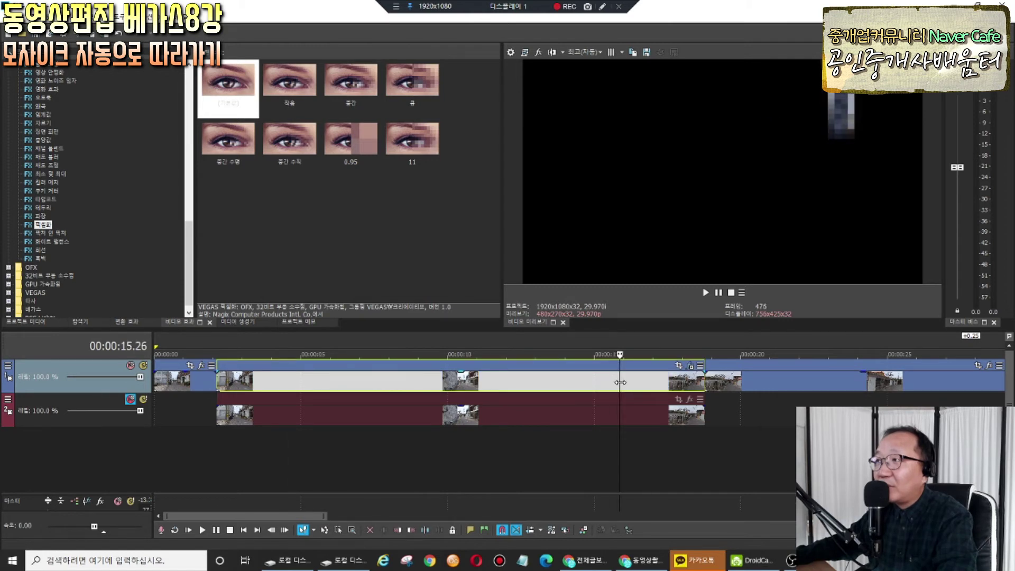
pyautogui.moveTo(665, 384); pyautogui.dragTo(217, 387)
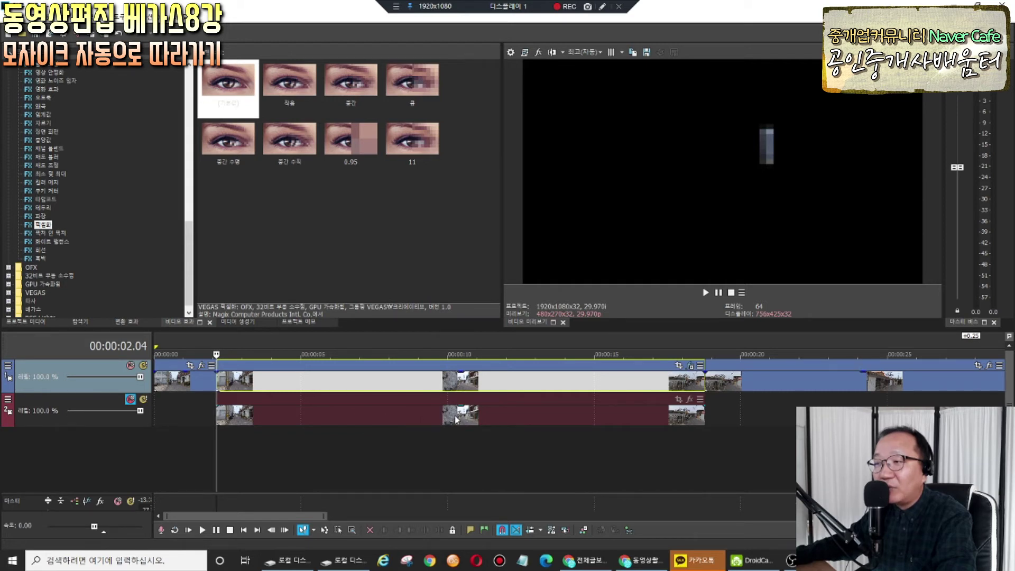
pyautogui.click(131, 400)
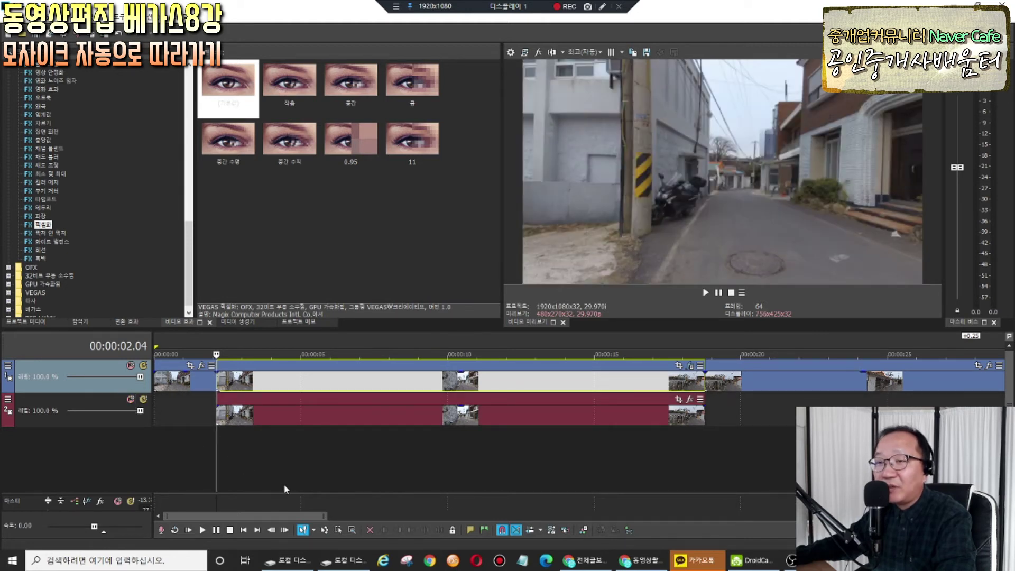
# - Play the composited footage from just before the mosaic segment to just past its end to check the mosaic
pyautogui.click(205, 455)
pyautogui.press('space')
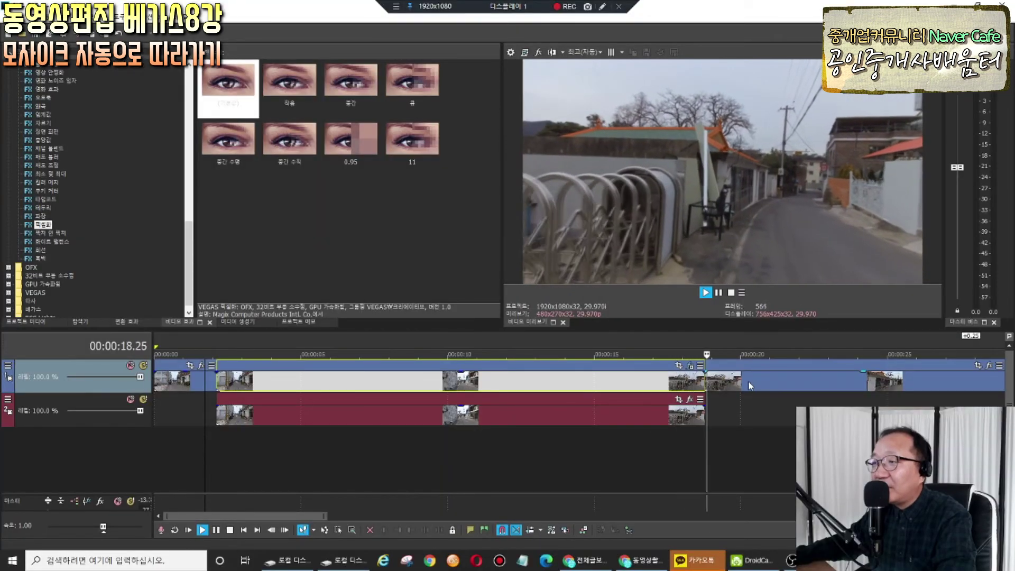
pyautogui.press('Return')
# - Split the clip following the mosaic segment on the upper track at 00:00:34.05
pyautogui.scroll(-3, 748, 381)
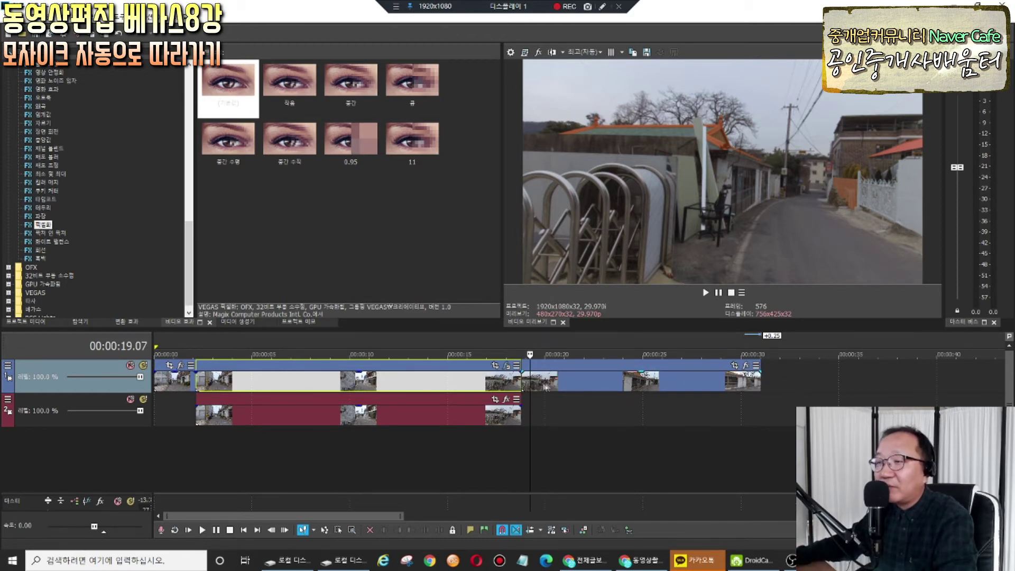
pyautogui.scroll(-3, 391, 383)
pyautogui.click(391, 383)
pyautogui.moveTo(391, 383); pyautogui.dragTo(398, 383)
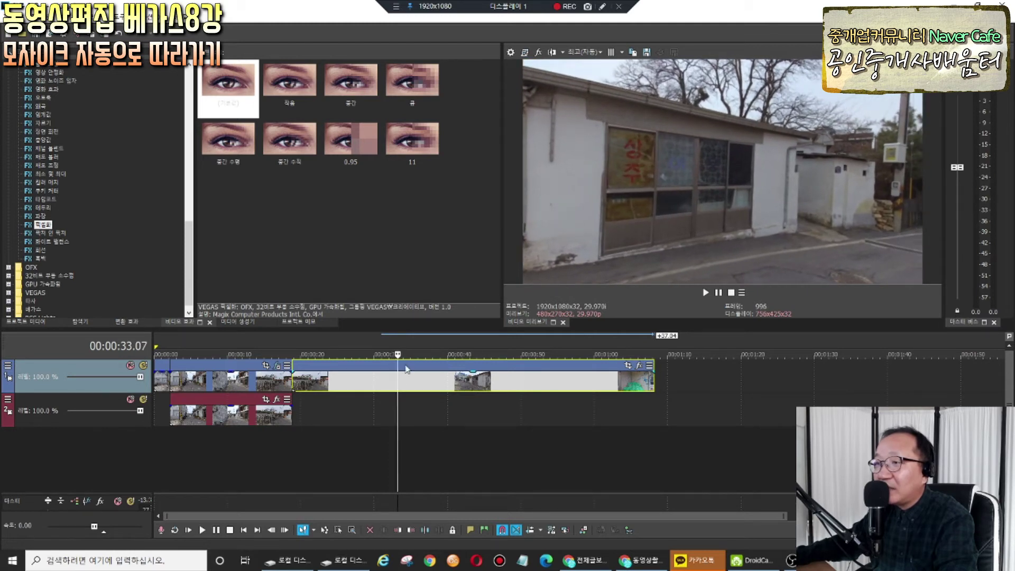
pyautogui.moveTo(398, 382); pyautogui.dragTo(405, 382)
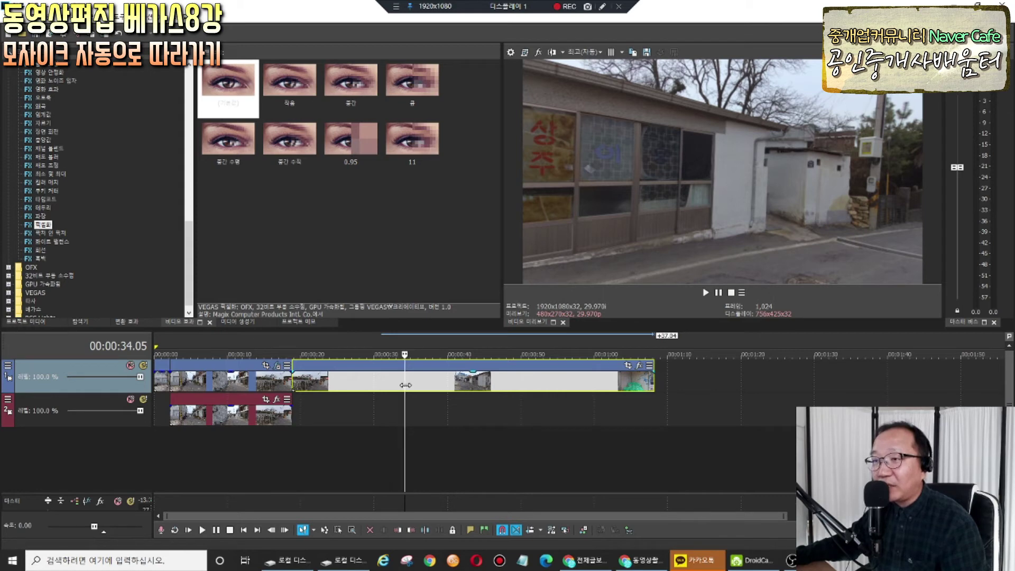
pyautogui.press('s')
# - Split the remaining upper-track clip again at 00:00:41.22 to isolate a second section for the mosaic
pyautogui.click(412, 412)
pyautogui.moveTo(413, 412); pyautogui.dragTo(460, 420)
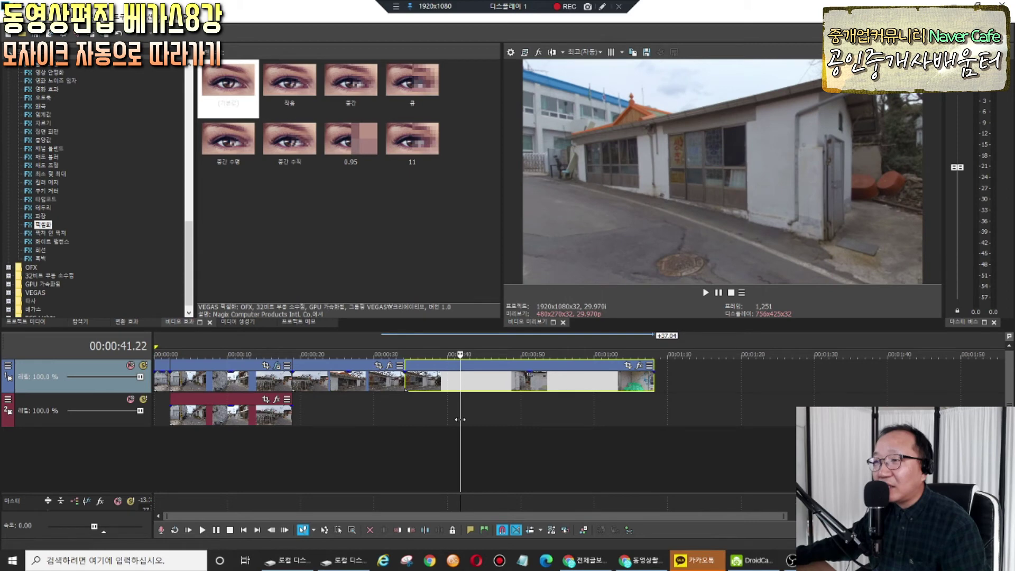
pyautogui.press('s')
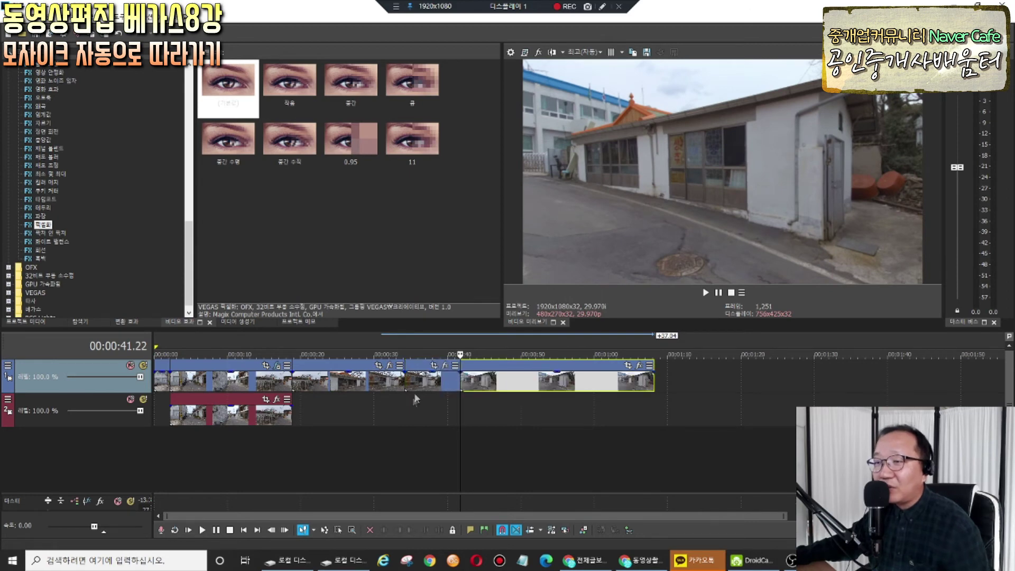
# - Return the playhead to 00:00:34.05 and duplicate the newly isolated segment onto the lower track directly beneath it
pyautogui.click(415, 419)
pyautogui.moveTo(422, 406)
pyautogui.mouseDown()
pyautogui.moveTo(414, 406)
pyautogui.moveTo(461, 403)
pyautogui.moveTo(405, 403)
pyautogui.mouseUp()
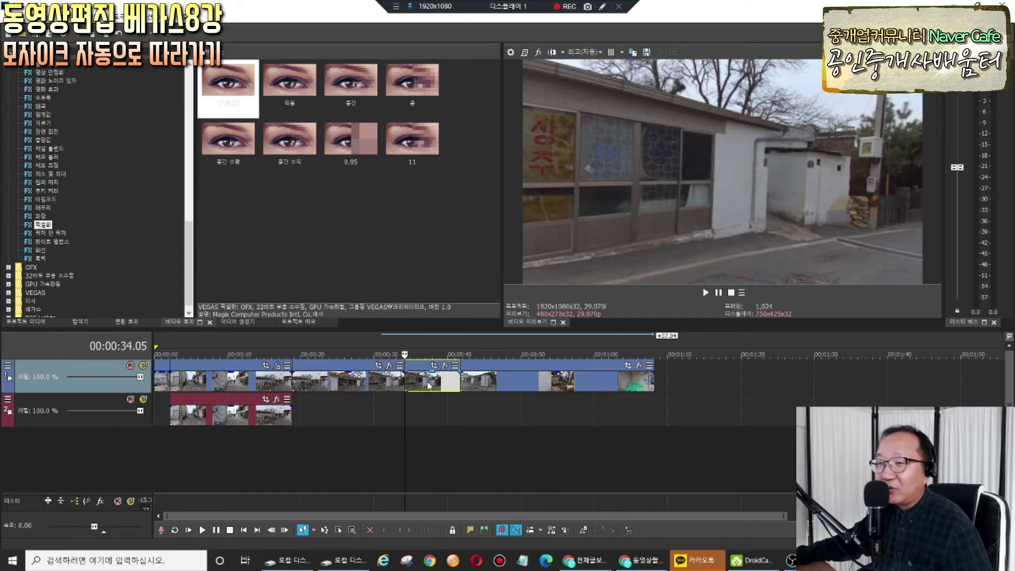
pyautogui.moveTo(432, 382); pyautogui.dragTo(432, 406)
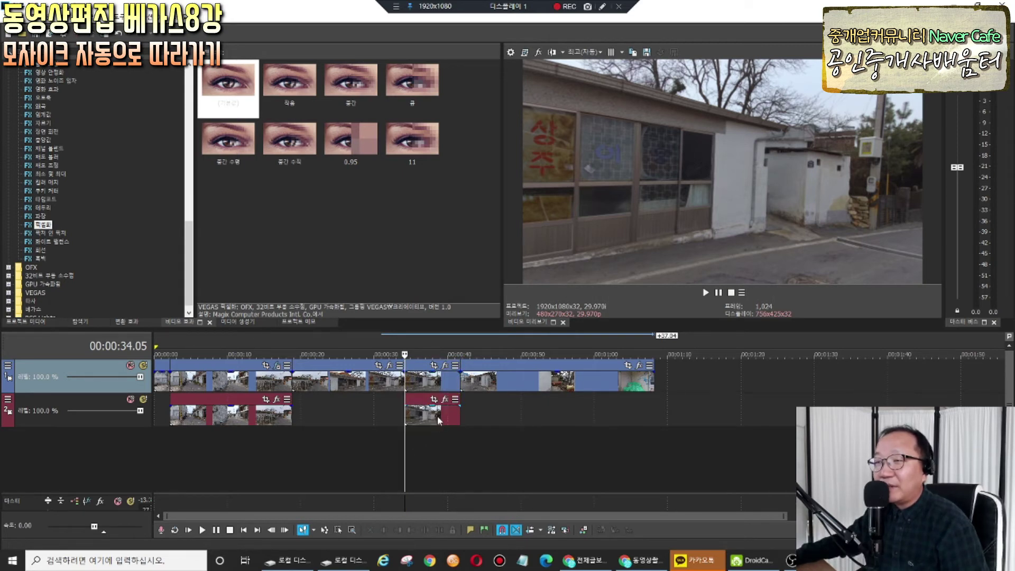
# - Apply the default Bezier Masking preset to the upper copy of the segment starting at 00:00:34.05
pyautogui.scroll(2, 435, 417)
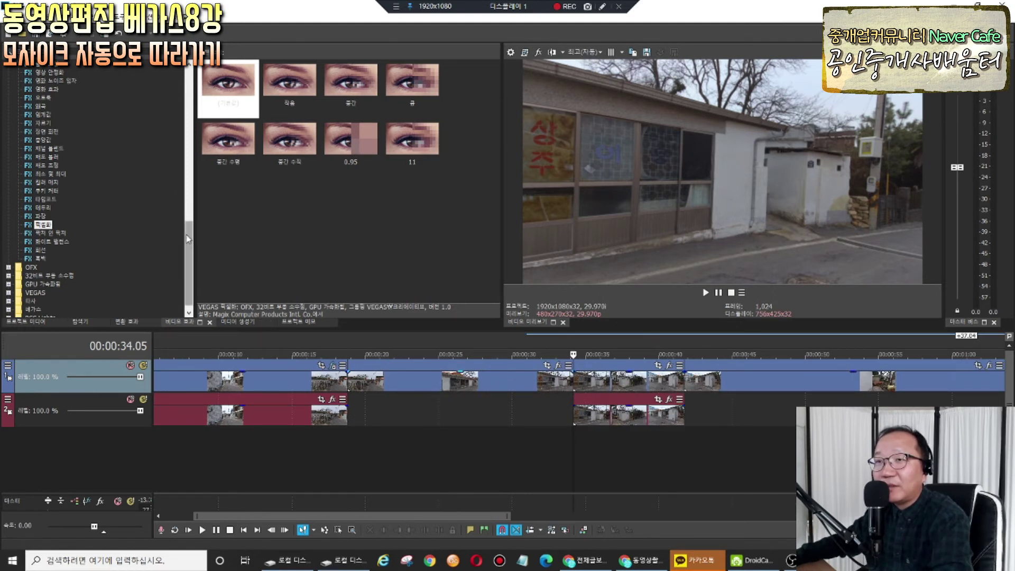
pyautogui.moveTo(189, 235); pyautogui.dragTo(189, 153)
pyautogui.click(53, 149)
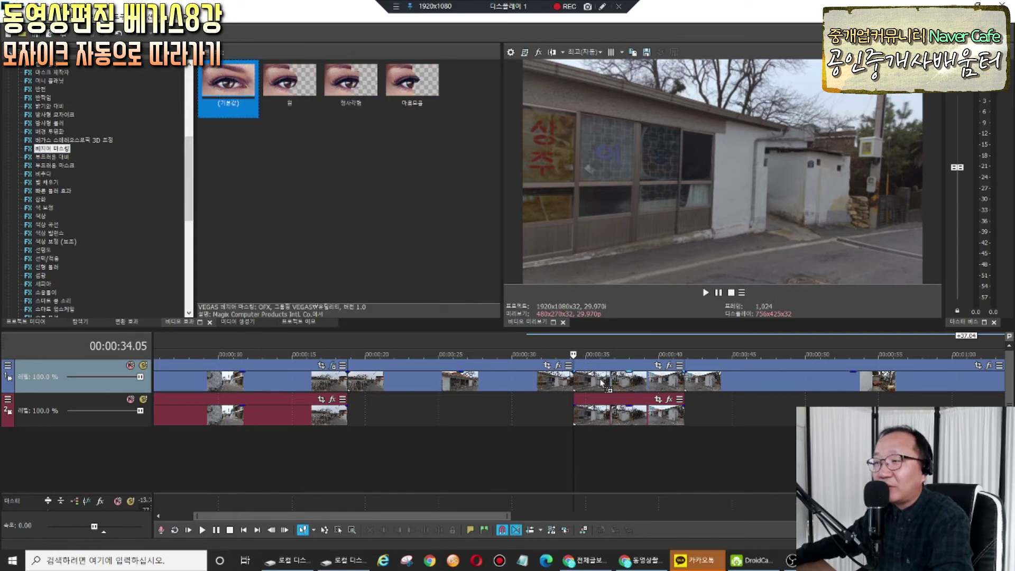
pyautogui.moveTo(601, 382); pyautogui.dragTo(602, 381)
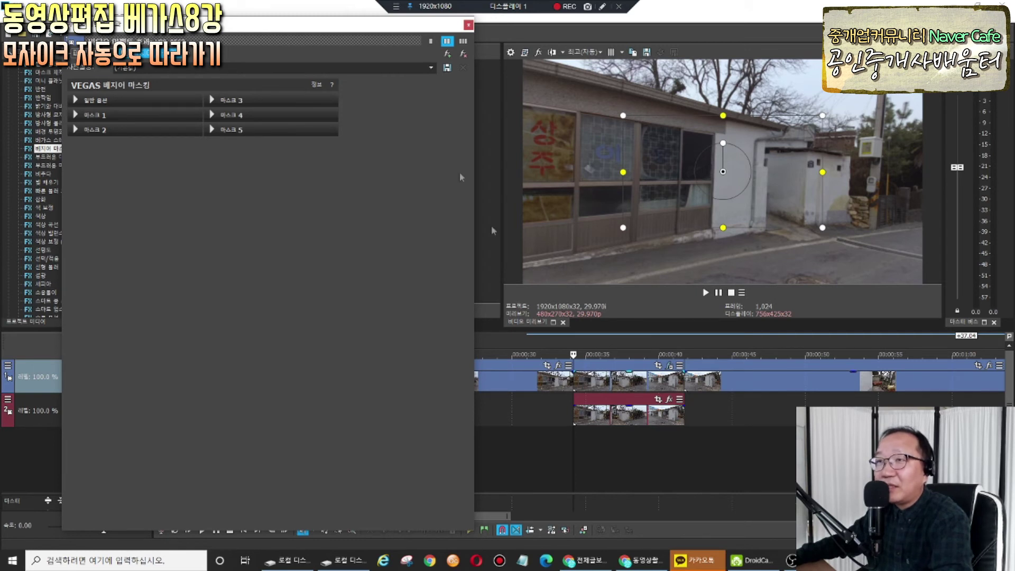
# - Mute the lower video track and move the effect window clear of the preview so the whole mask can be edited
pyautogui.moveTo(324, 31); pyautogui.dragTo(328, 34)
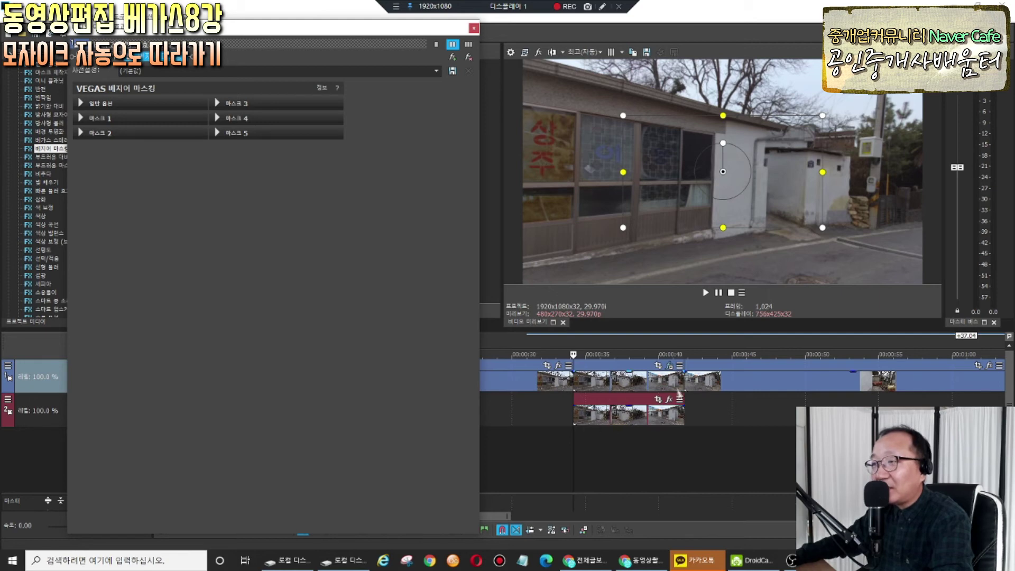
pyautogui.moveTo(375, 27); pyautogui.dragTo(588, 40)
pyautogui.click(602, 6)
pyautogui.moveTo(148, 413); pyautogui.dragTo(149, 400)
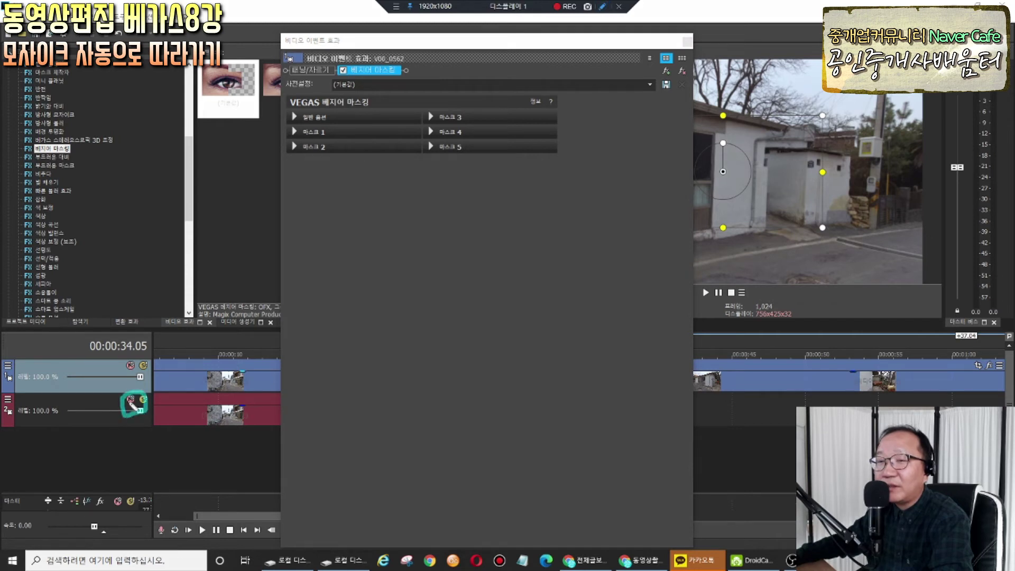
pyautogui.click(130, 399)
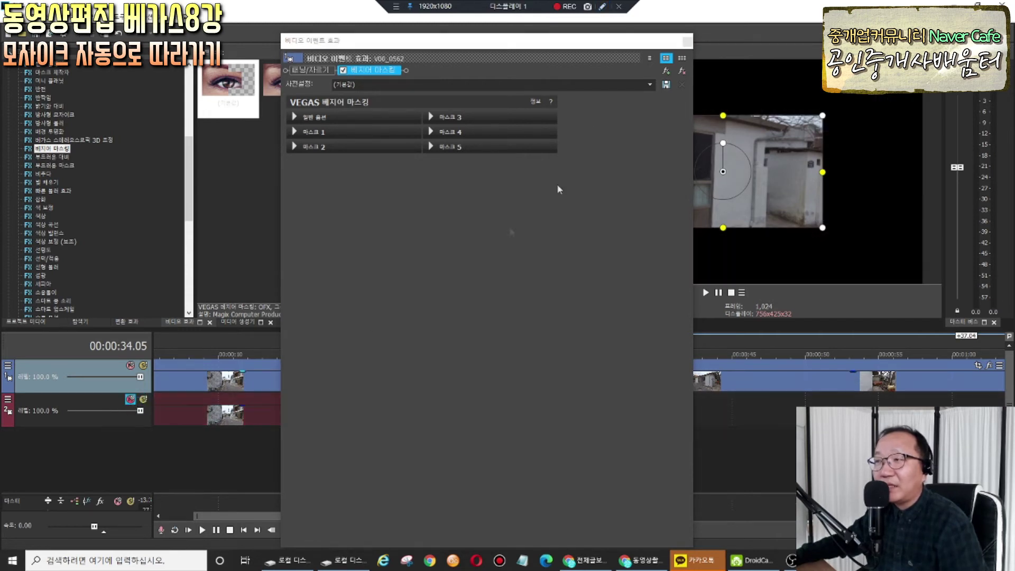
pyautogui.moveTo(584, 44); pyautogui.dragTo(365, 25)
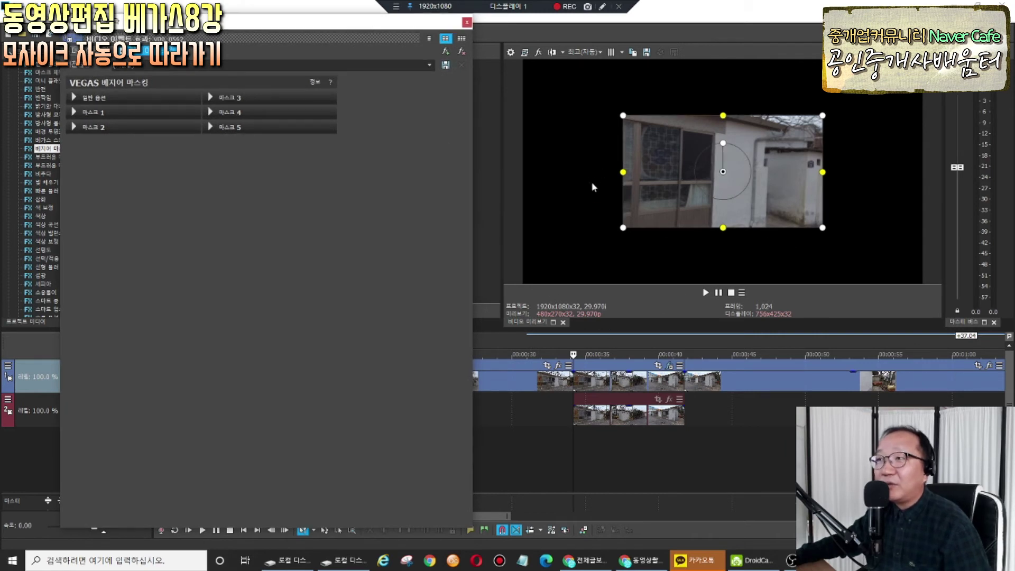
# - Move the rectangular mask onto the small plate on the wall and shrink it to about 0.033 wide and 0.033 high
pyautogui.moveTo(677, 191); pyautogui.dragTo(758, 184)
pyautogui.moveTo(705, 165); pyautogui.dragTo(798, 164)
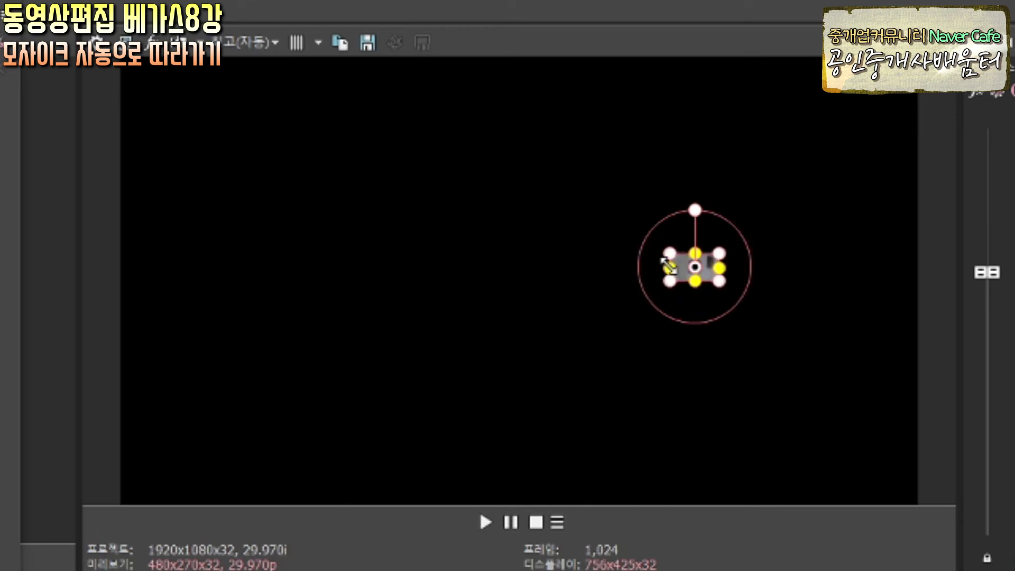
pyautogui.moveTo(668, 266); pyautogui.dragTo(680, 267)
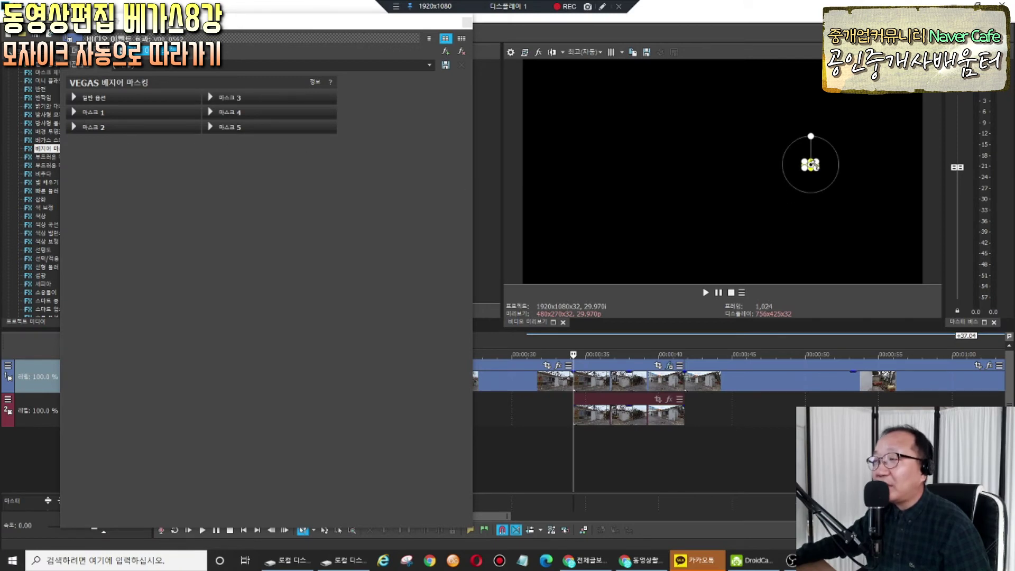
pyautogui.moveTo(805, 165); pyautogui.dragTo(788, 153)
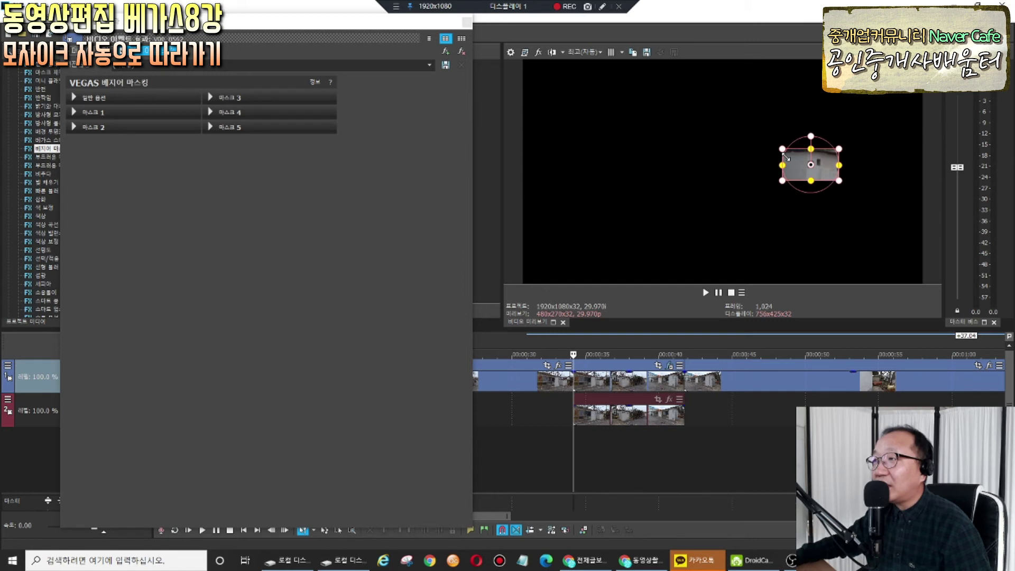
pyautogui.moveTo(788, 152); pyautogui.dragTo(803, 159)
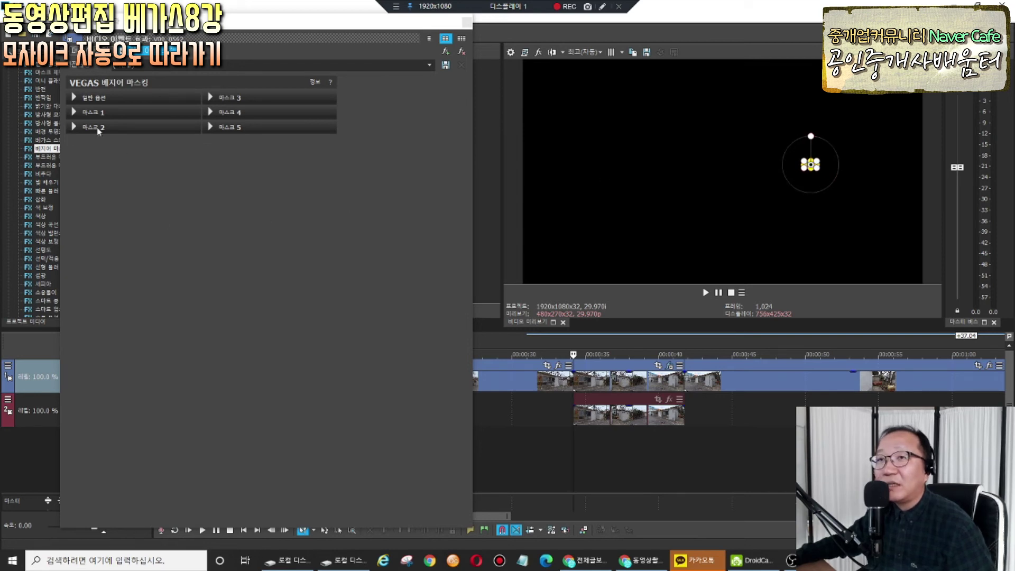
# - In the tracking options of mask 1, set the accuracy to high (높은) and the mode to shape & position (모양 & 위치)
pyautogui.click(78, 112)
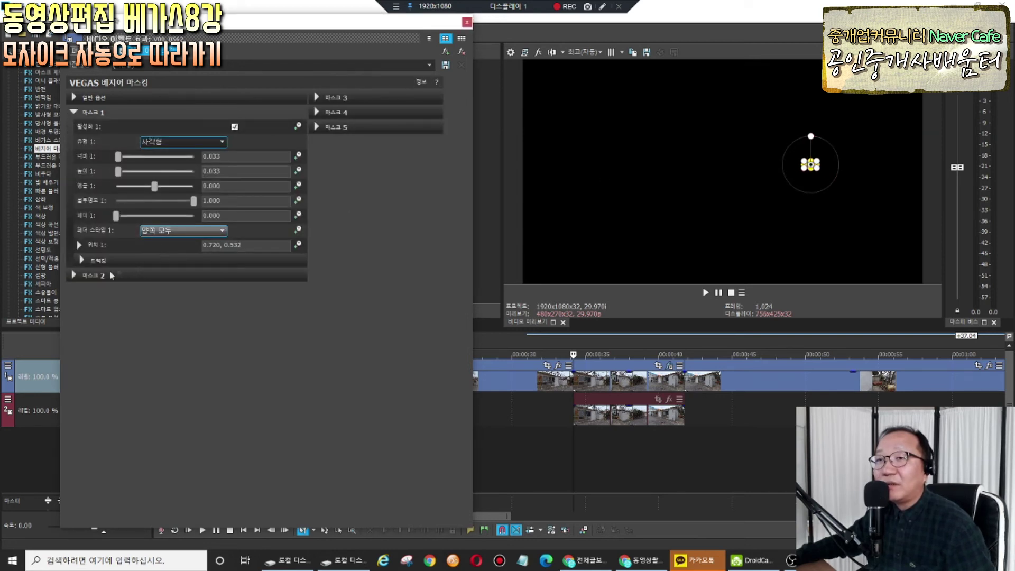
pyautogui.click(82, 260)
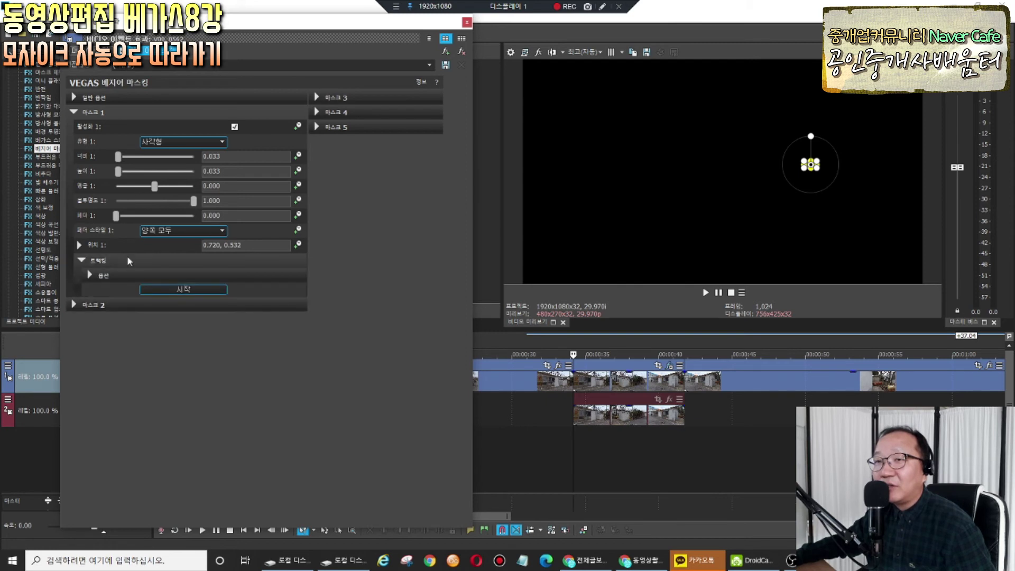
pyautogui.click(90, 275)
pyautogui.click(221, 289)
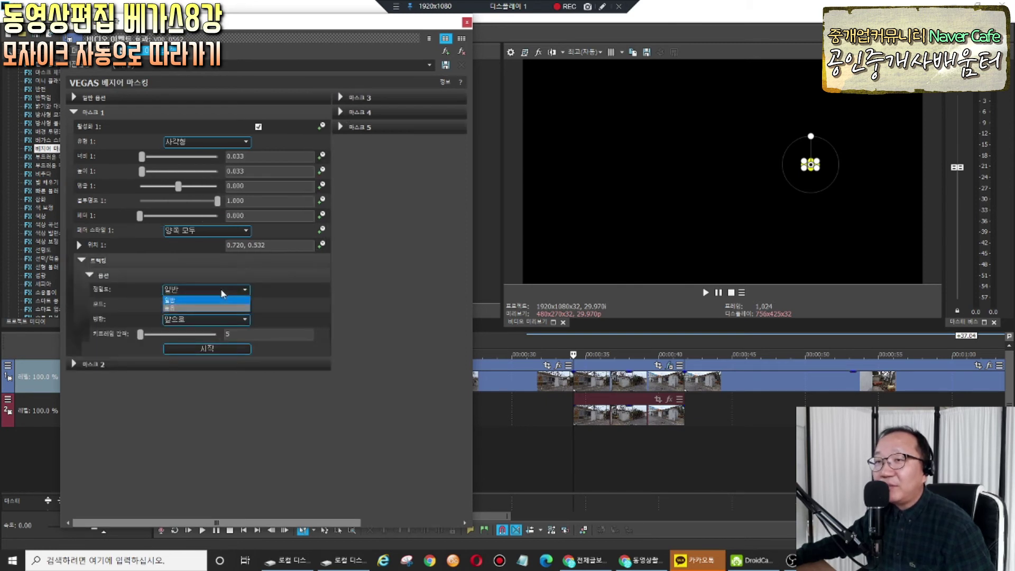
pyautogui.click(212, 306)
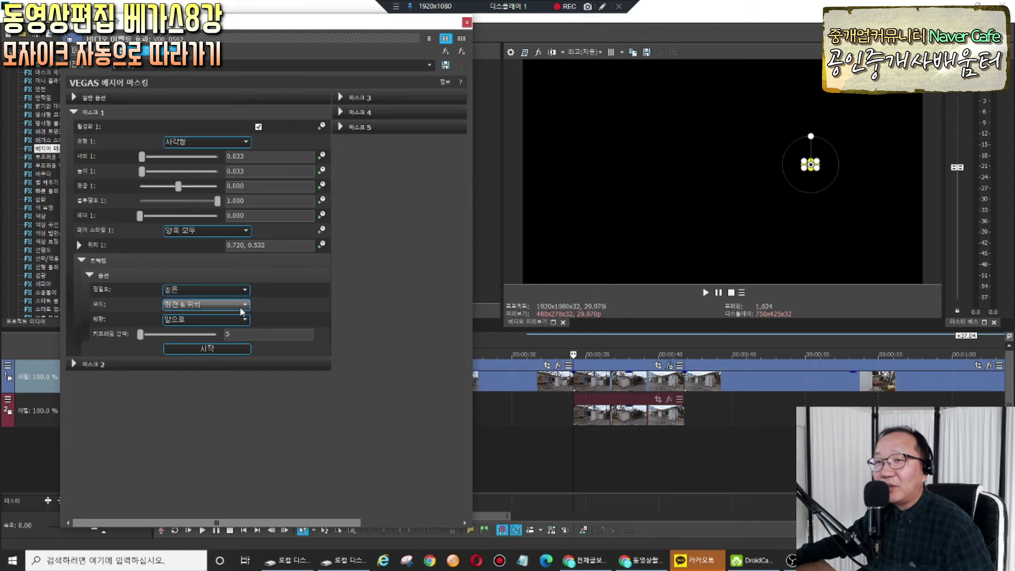
pyautogui.click(241, 306)
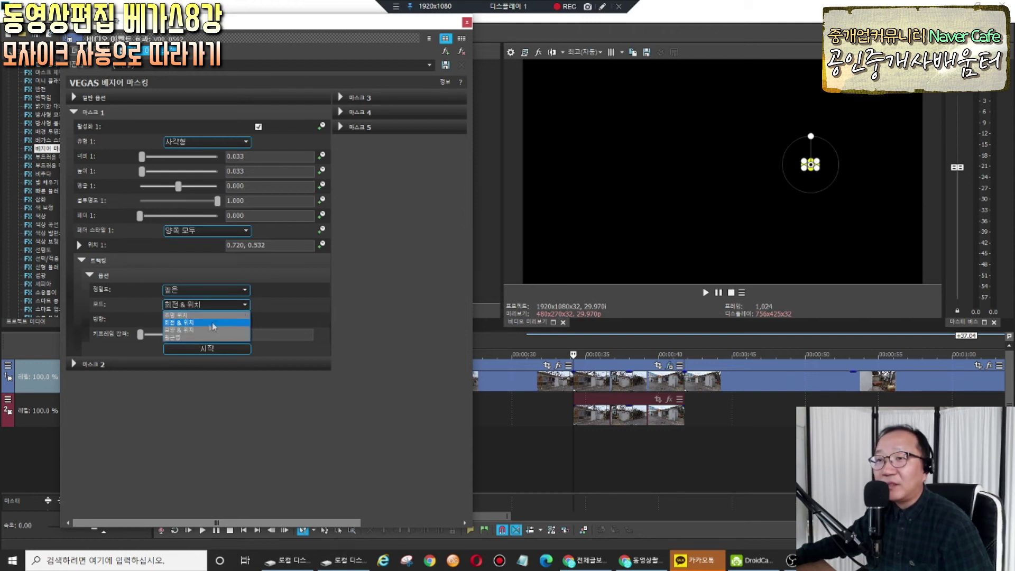
pyautogui.click(193, 330)
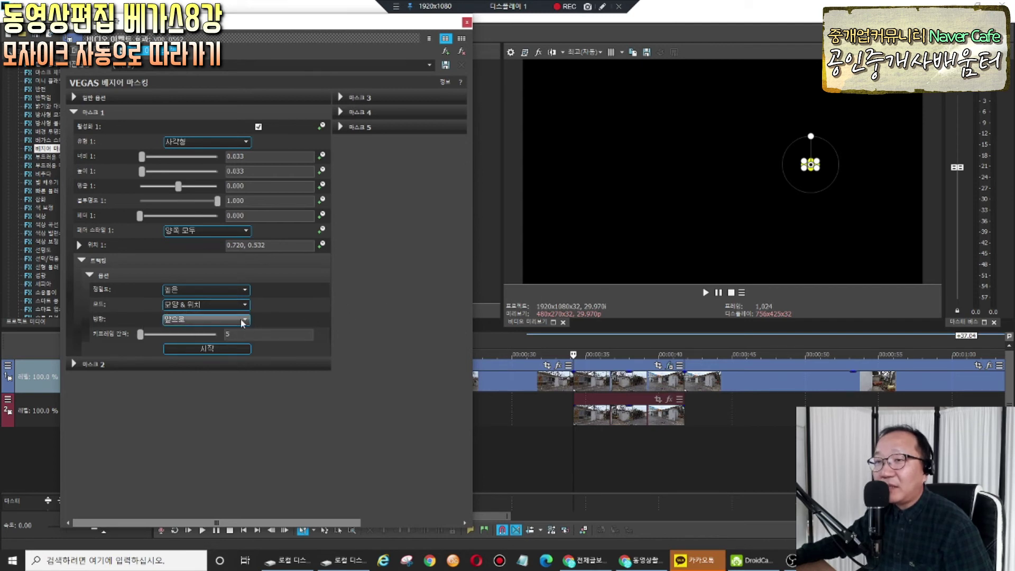
# - Try the tracking direction choices at different playhead positions within the segment, selecting backward (뒤로)
pyautogui.click(240, 323)
pyautogui.click(243, 321)
pyautogui.click(573, 457)
pyautogui.moveTo(573, 458); pyautogui.dragTo(629, 459)
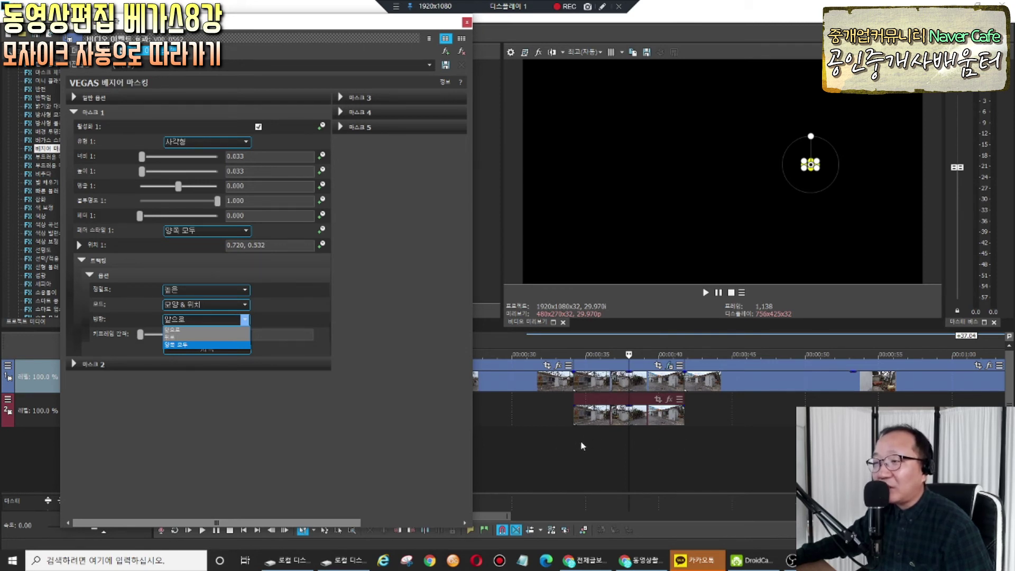
pyautogui.click(247, 320)
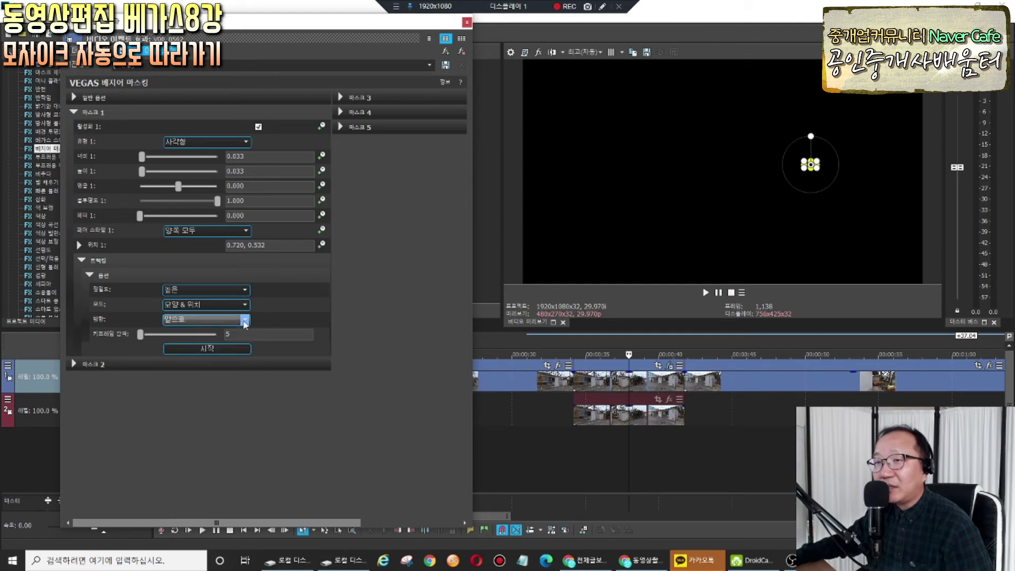
pyautogui.click(575, 428)
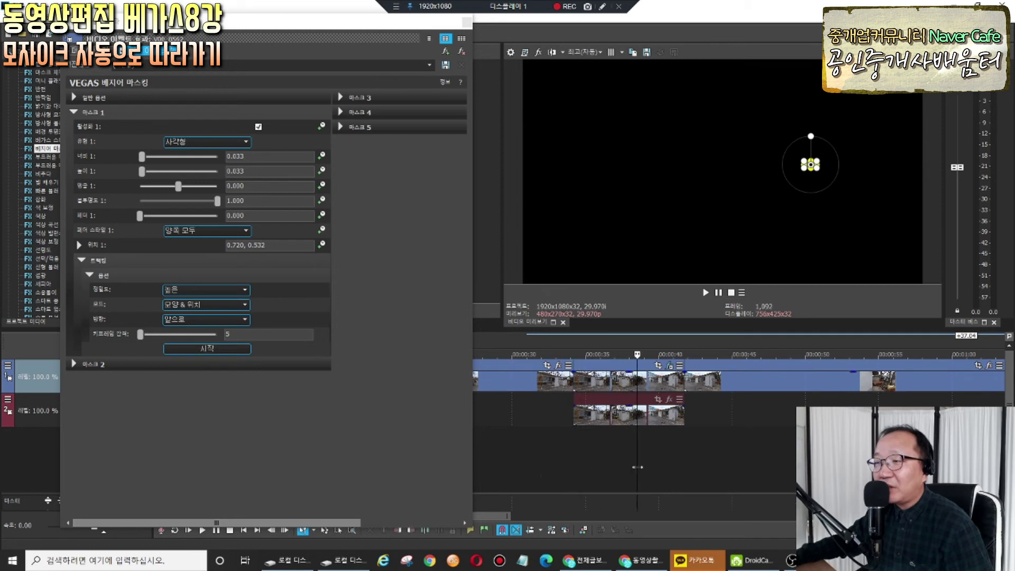
pyautogui.click(233, 319)
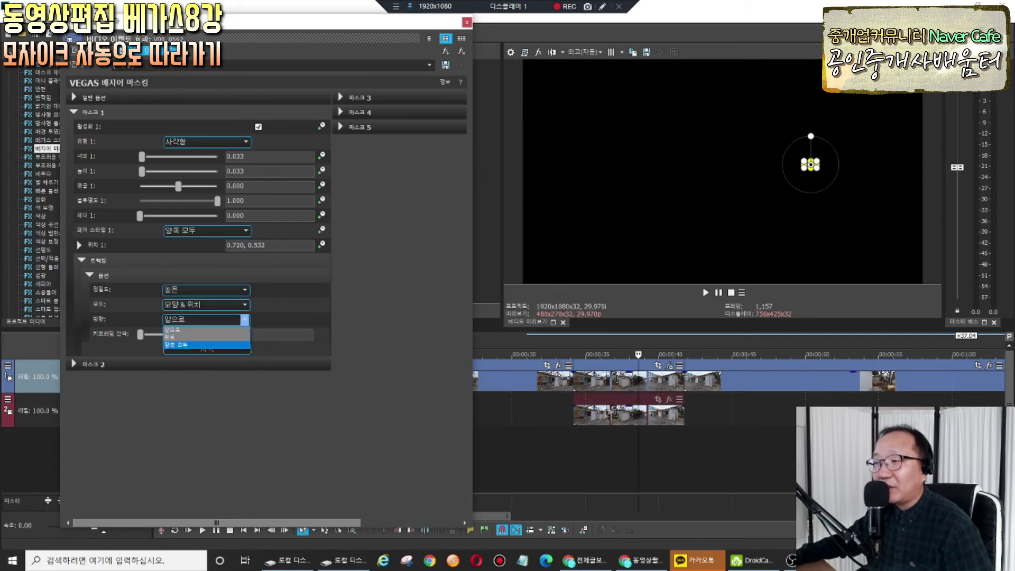
pyautogui.click(639, 456)
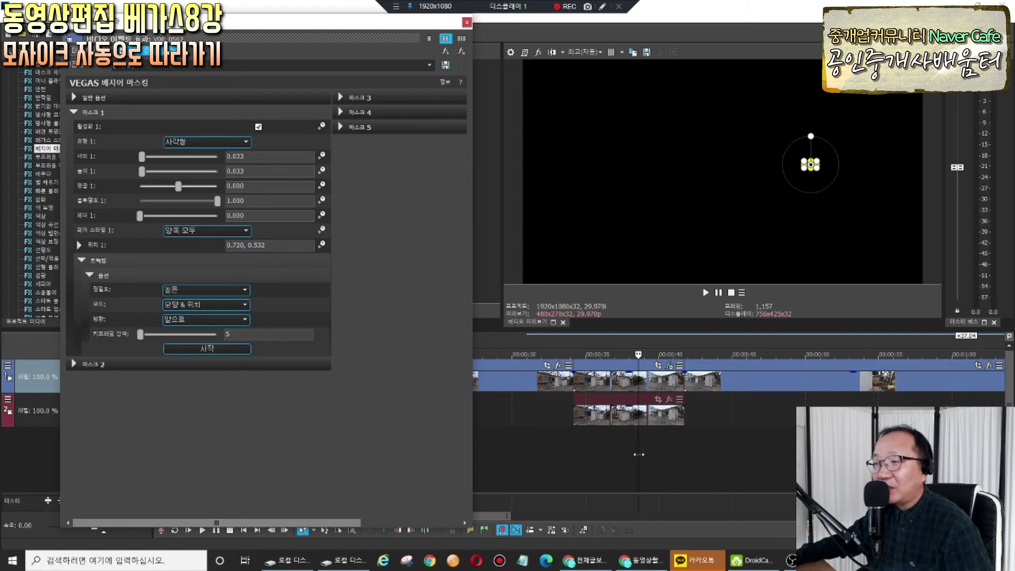
pyautogui.click(206, 319)
pyautogui.click(212, 347)
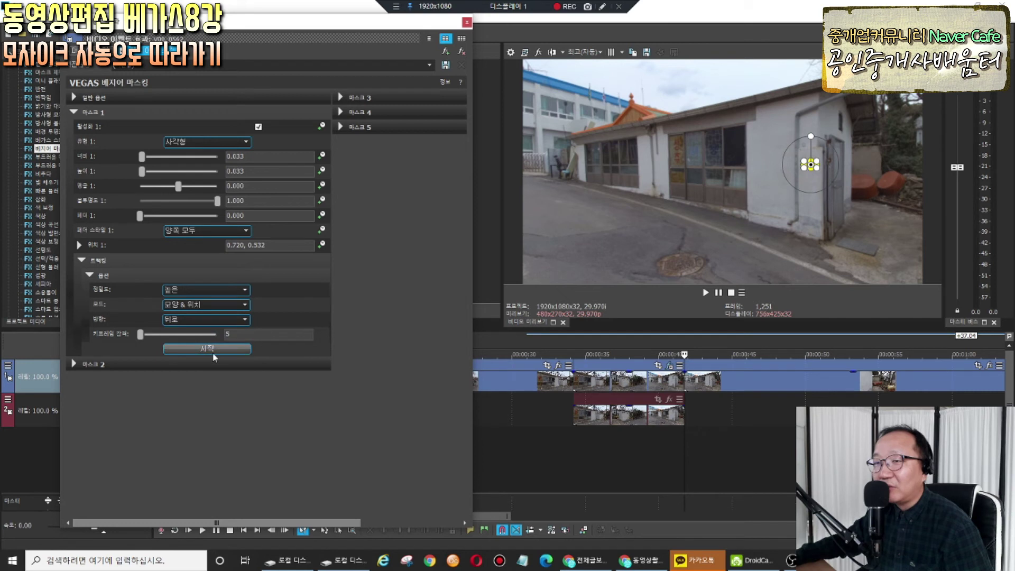
# - Track mask 1 forward (앞으로) from 00:00:34.05 with a keyframe interval of 1
pyautogui.click(574, 436)
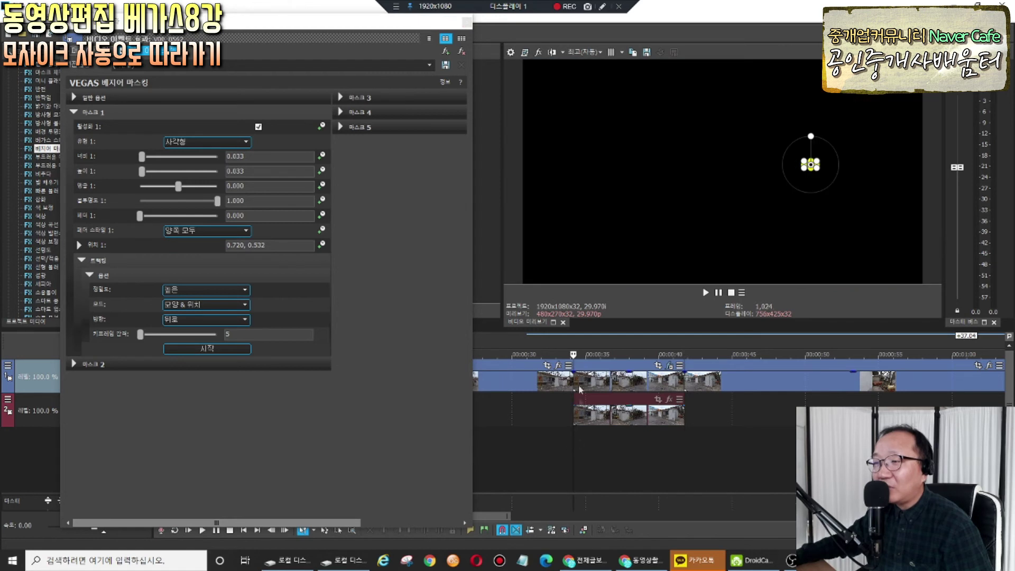
pyautogui.click(206, 320)
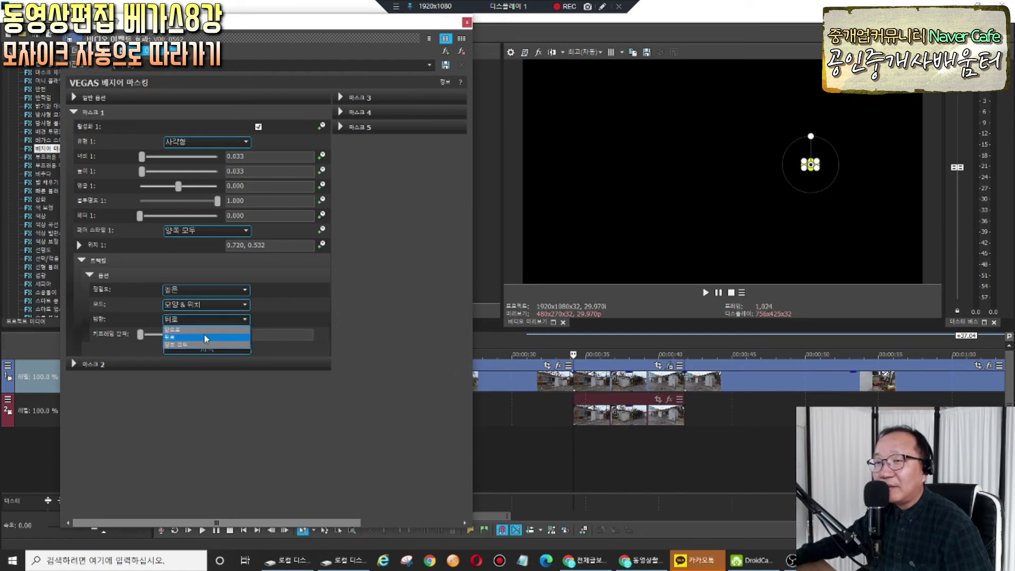
pyautogui.click(203, 330)
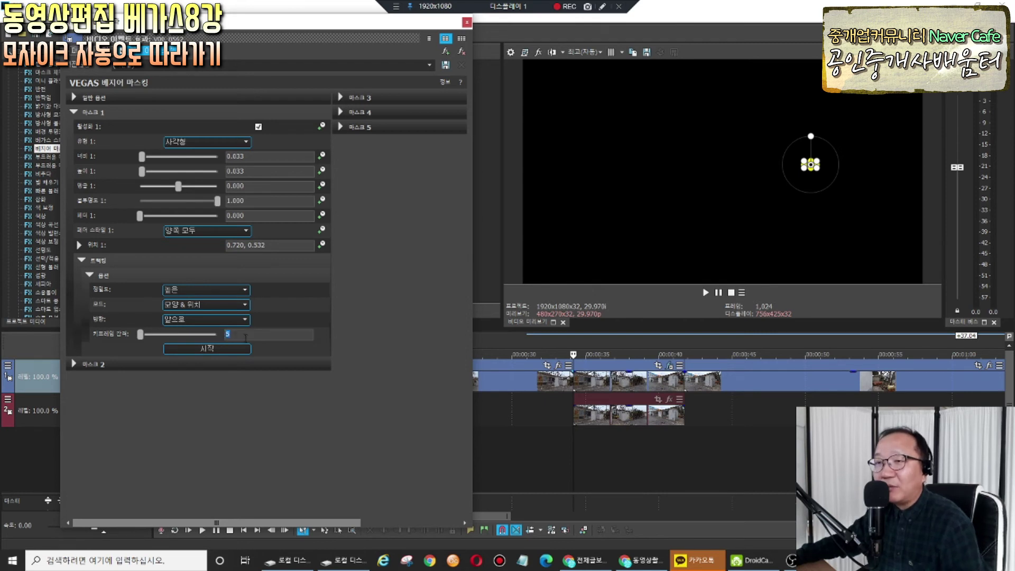
pyautogui.click(247, 349)
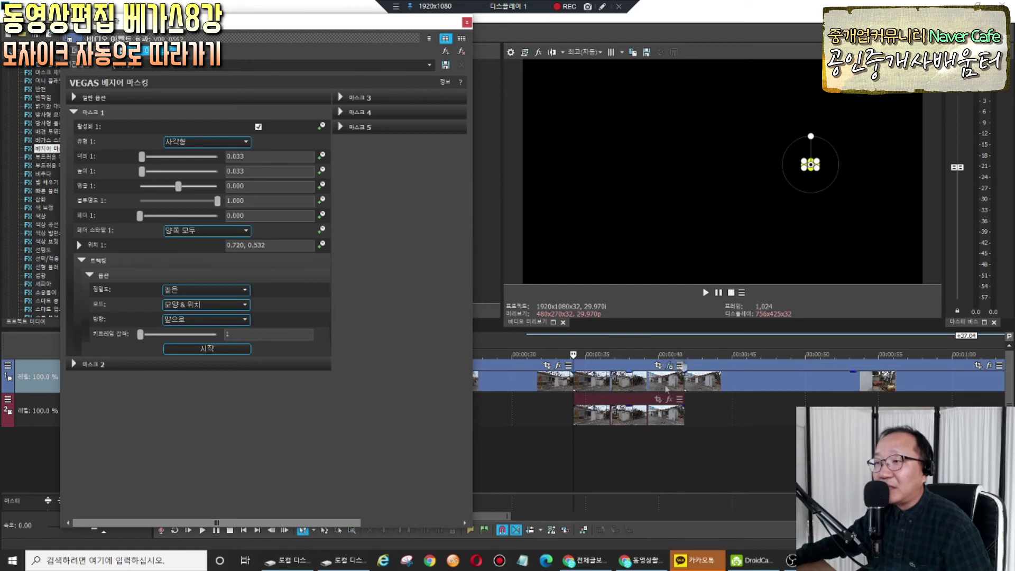
pyautogui.click(221, 349)
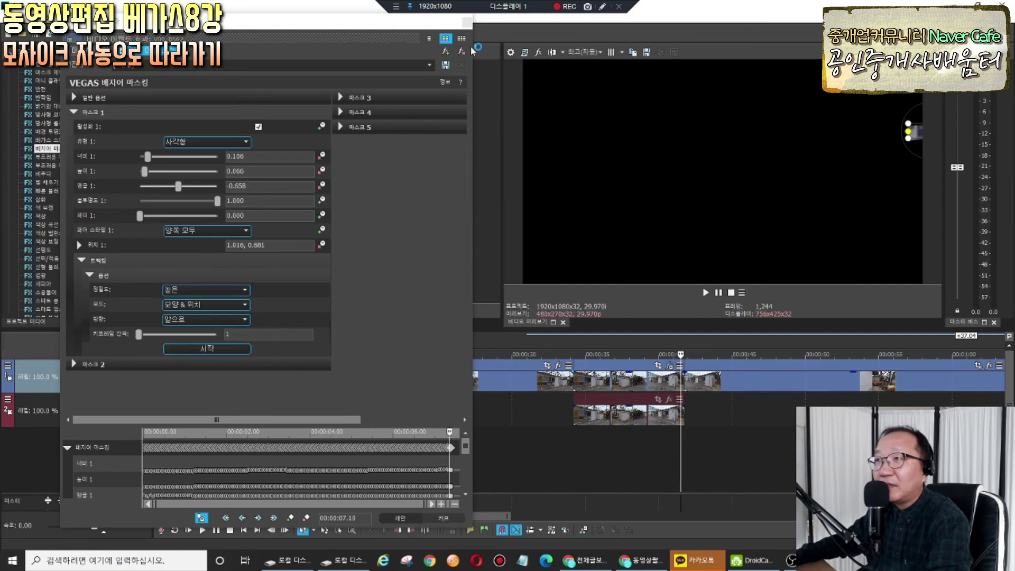
# - Close the effect window and play the tracked segment from its start to check that the mask follows the plate
pyautogui.click(467, 24)
pyautogui.click(571, 448)
pyautogui.press('space')
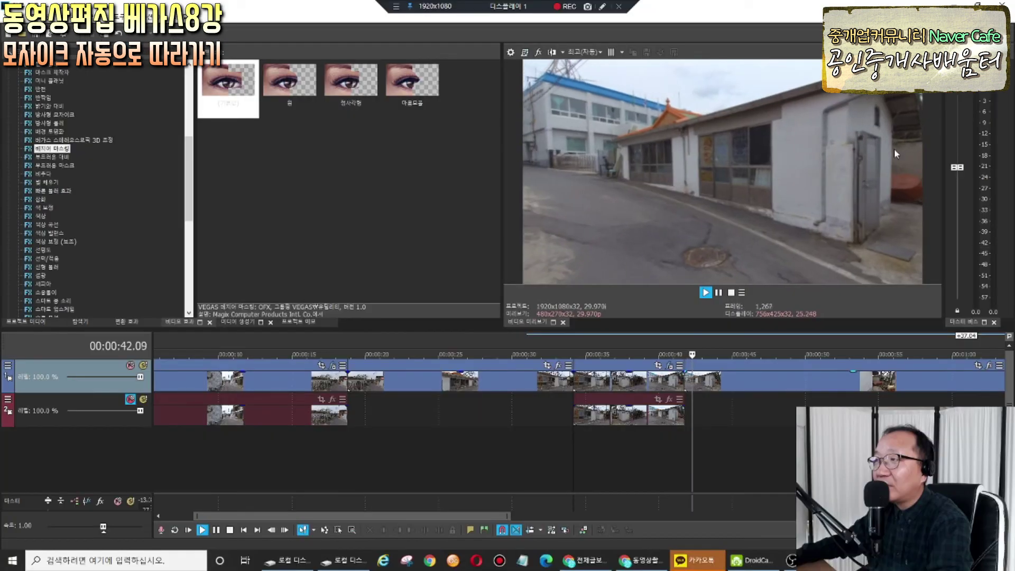
pyautogui.press('space')
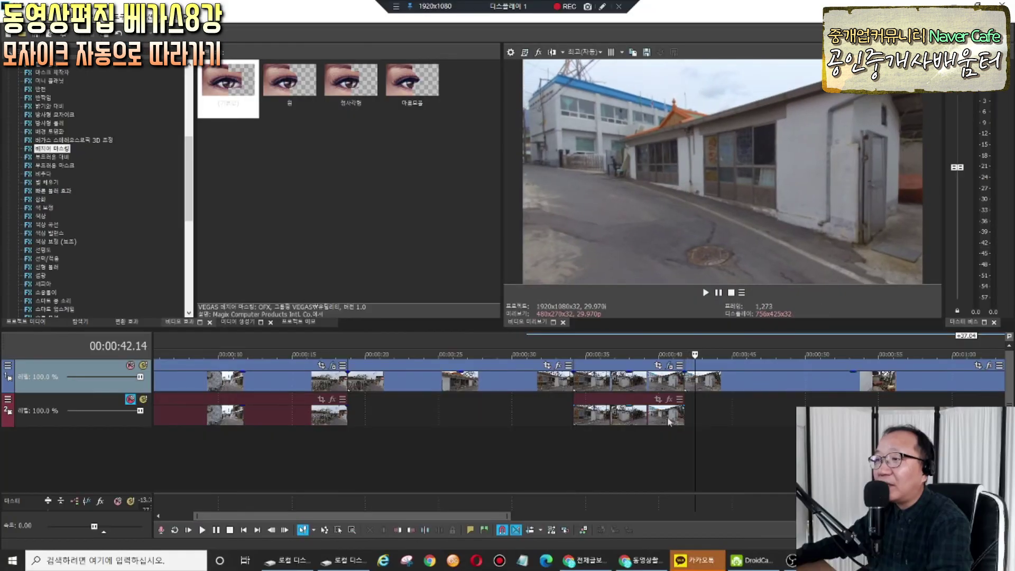
# - Raise the Bezier mask's blend (혼합) to about 0.415 and play the segment from 00:00:34.05 to check the tracking against its surroundings
pyautogui.click(576, 437)
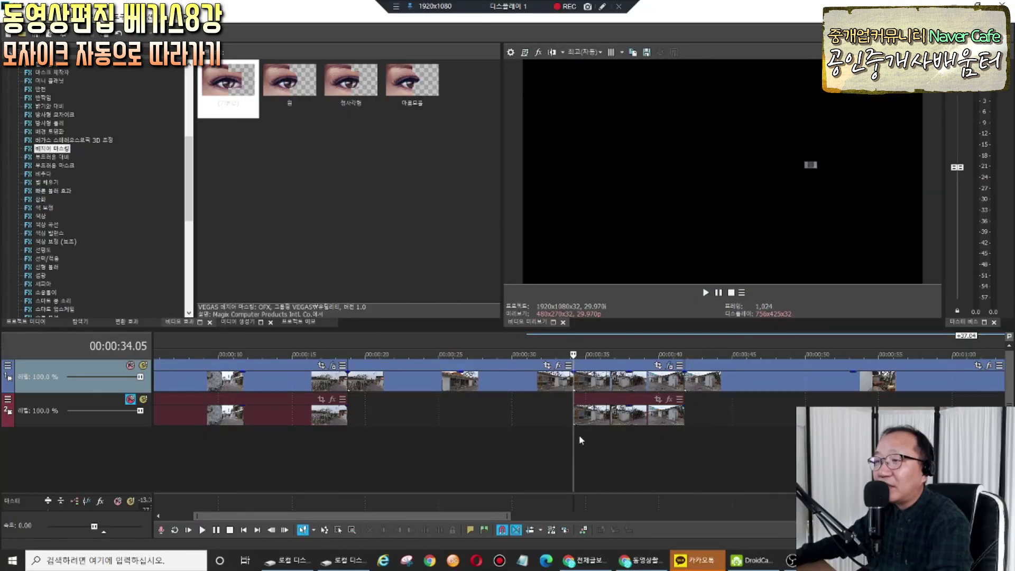
pyautogui.click(670, 365)
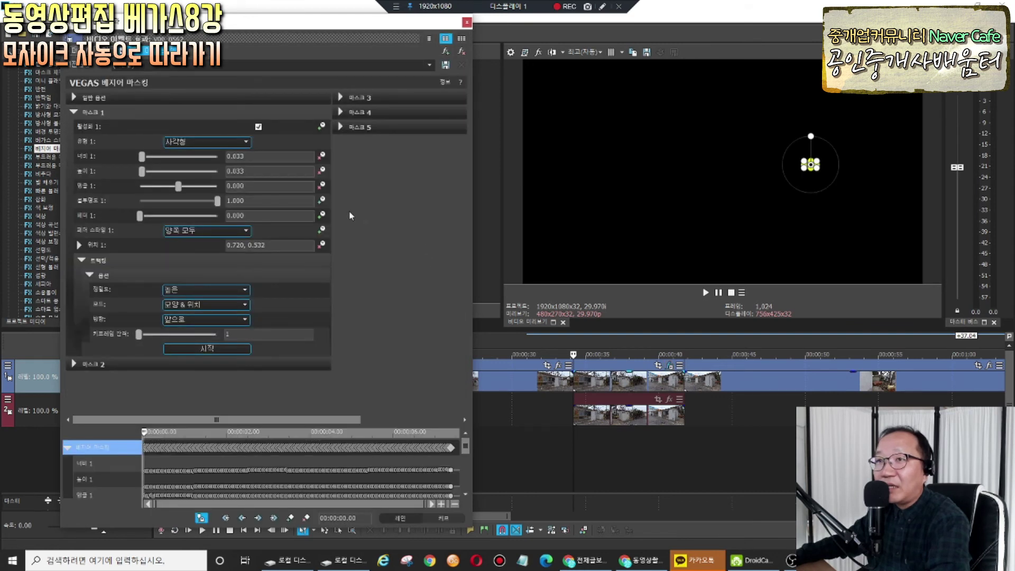
pyautogui.click(81, 98)
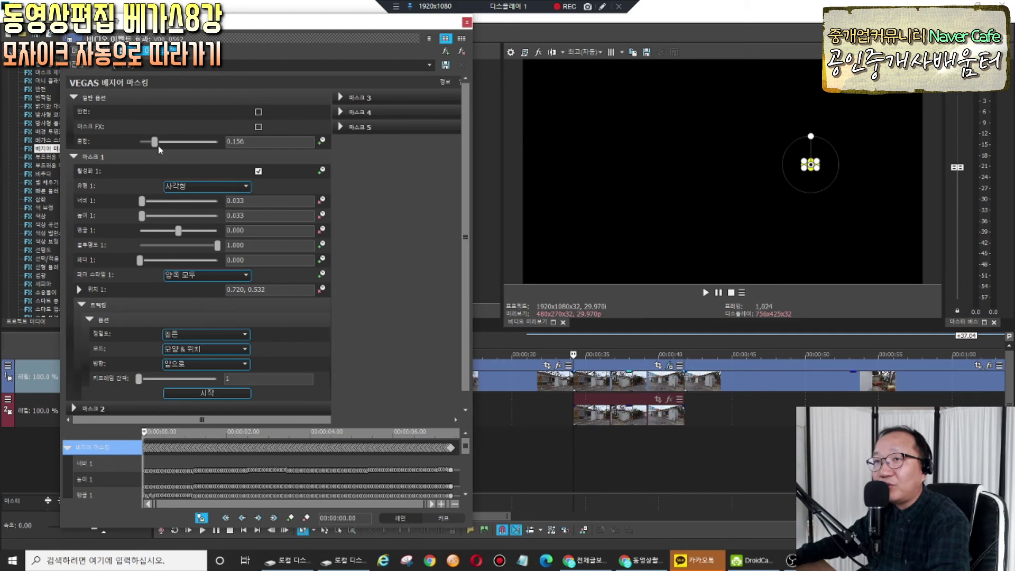
pyautogui.moveTo(159, 148); pyautogui.dragTo(172, 148)
pyautogui.click(466, 22)
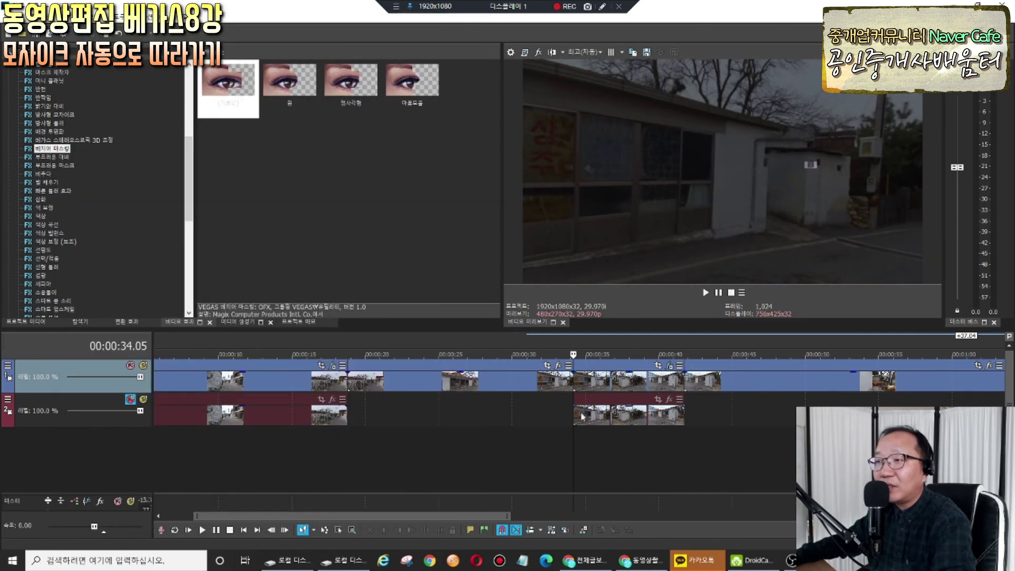
pyautogui.click(705, 292)
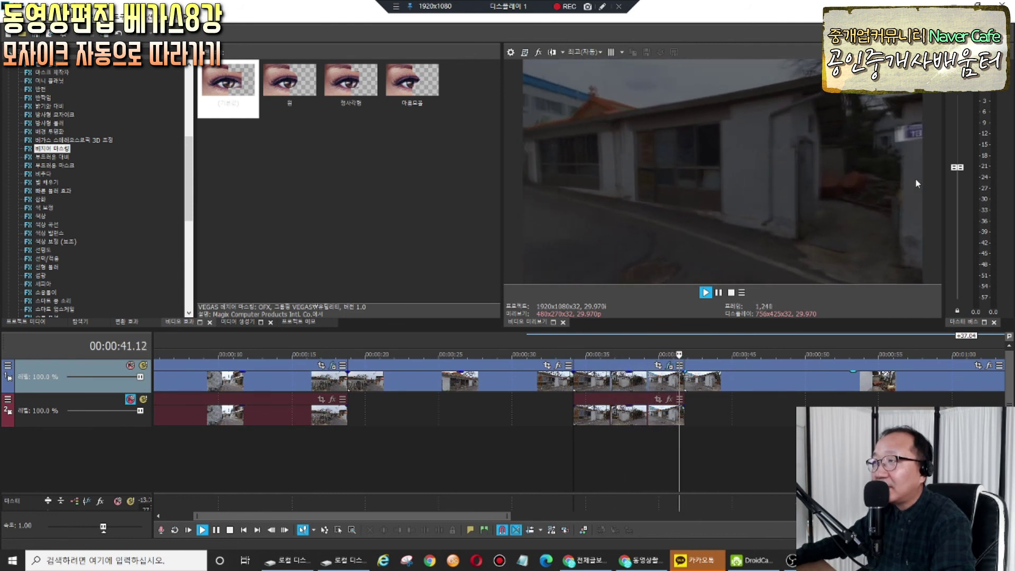
pyautogui.press('space')
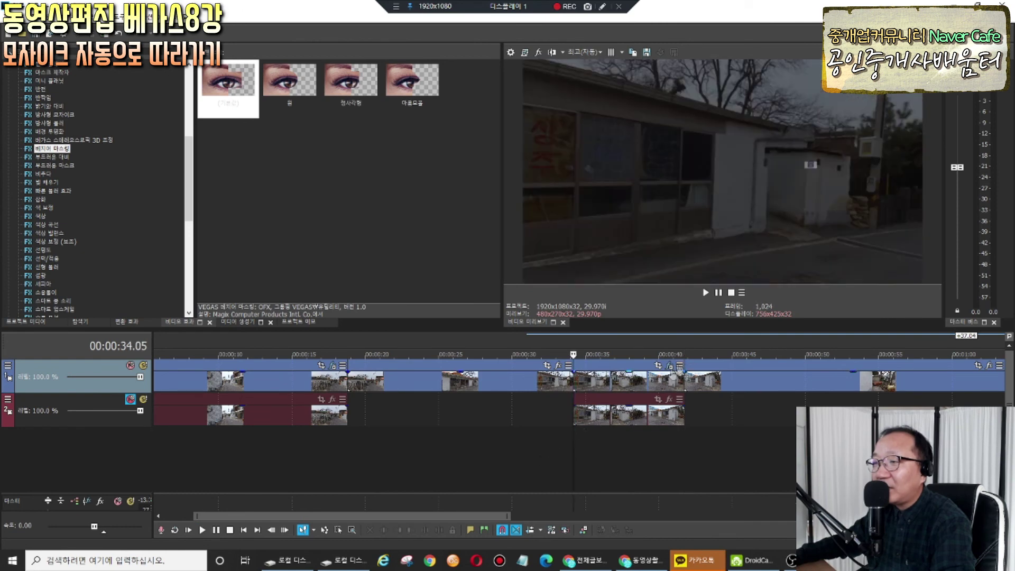
# - Reset the Bezier mask's blend (혼합) on the upper segment to 0 and close the effect window
pyautogui.click(669, 366)
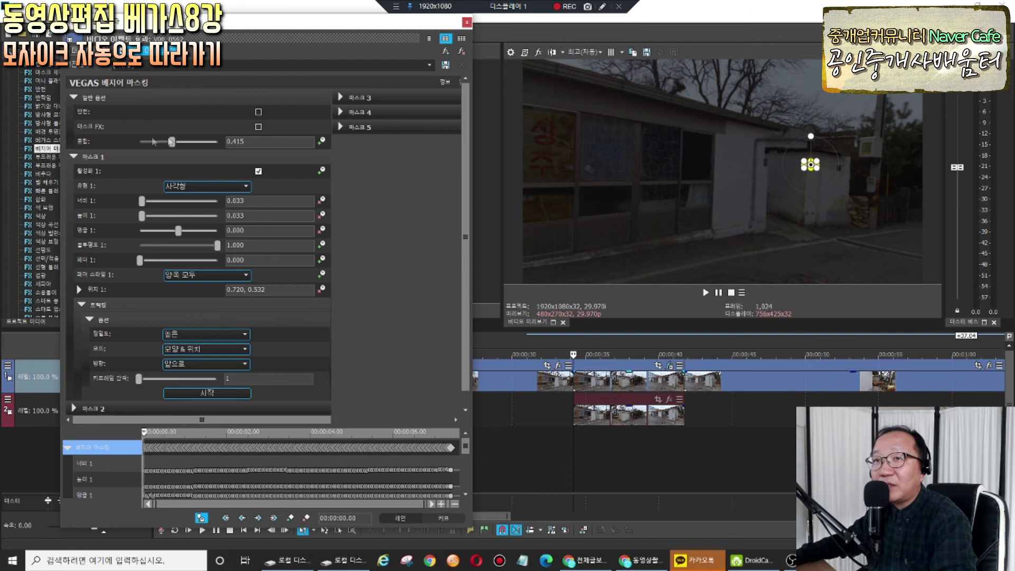
pyautogui.doubleClick(172, 141)
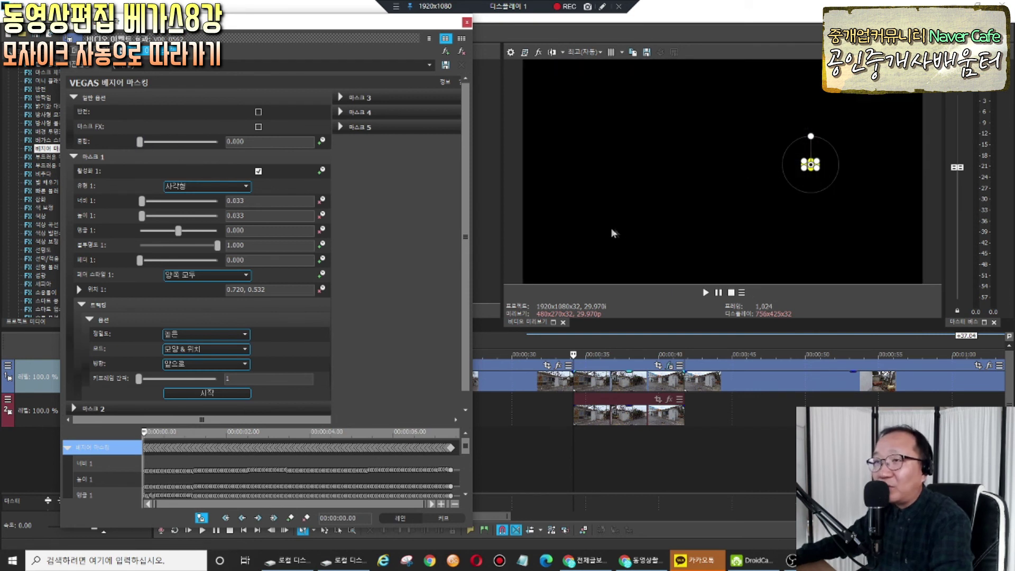
pyautogui.click(466, 22)
# - Apply the large (큼) Pixelate (픽셀화) preset to the masked upper segment starting at 00:00:34.05 and close the effect window
pyautogui.scroll(-3, 190, 184)
pyautogui.moveTo(191, 184); pyautogui.dragTo(182, 224)
pyautogui.click(44, 232)
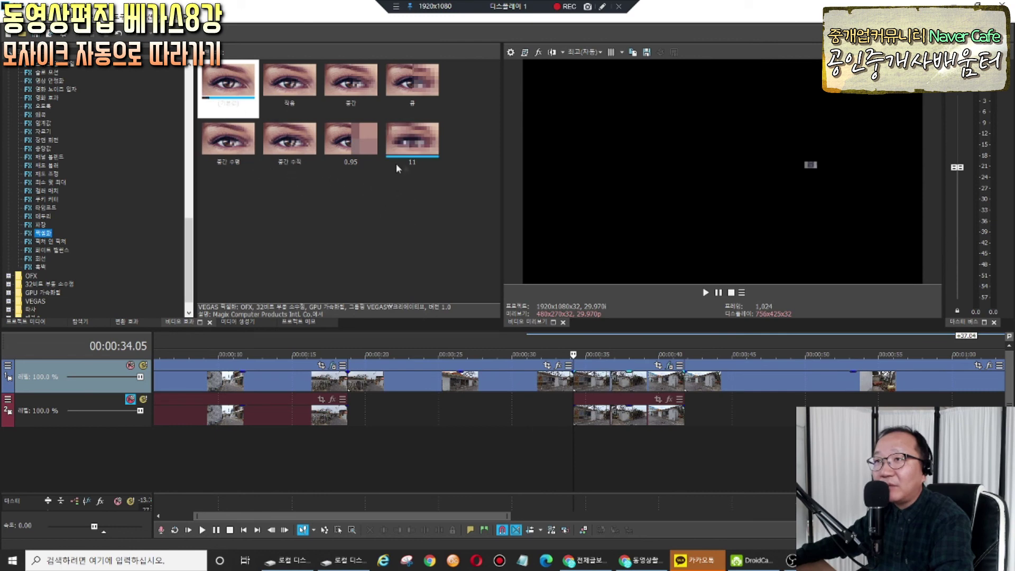
pyautogui.moveTo(416, 86); pyautogui.dragTo(478, 152)
pyautogui.moveTo(512, 212); pyautogui.dragTo(611, 381)
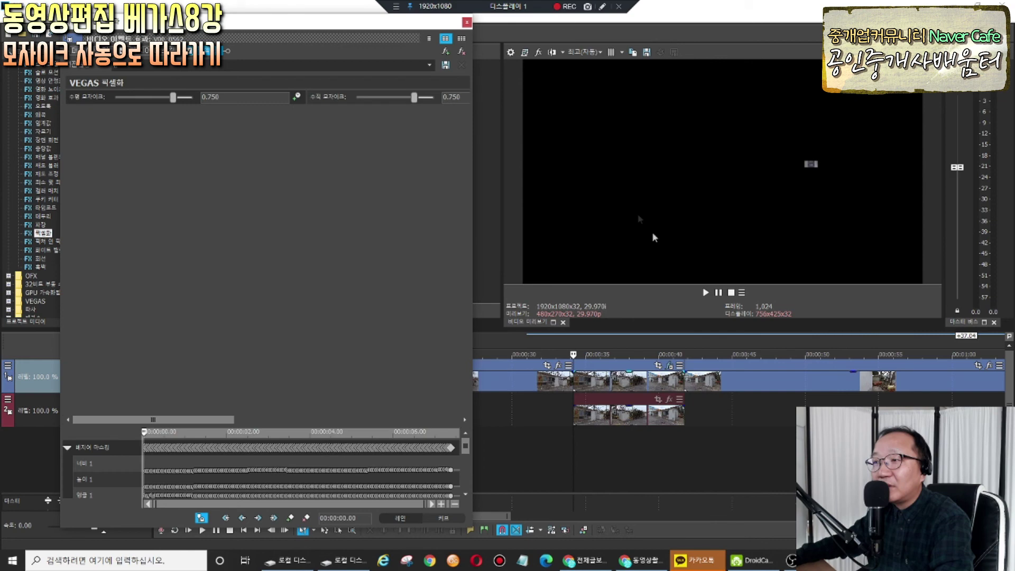
pyautogui.click(468, 23)
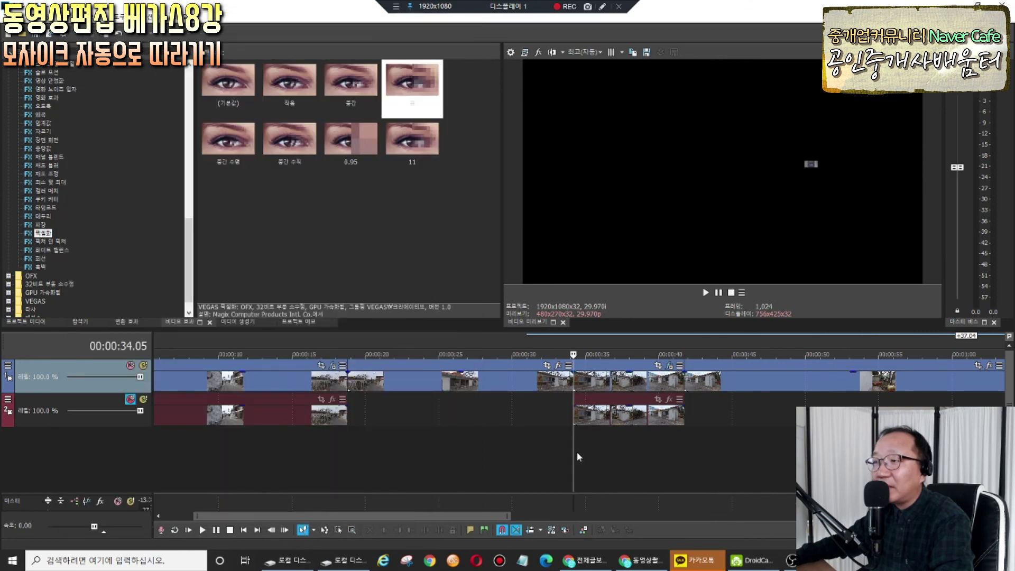
# - With the playhead about halfway through the segment, raise its Pixelate horizontal mosaic to about 0.884 and vertical mosaic to about 0.925
pyautogui.moveTo(576, 452); pyautogui.dragTo(626, 433)
pyautogui.click(669, 366)
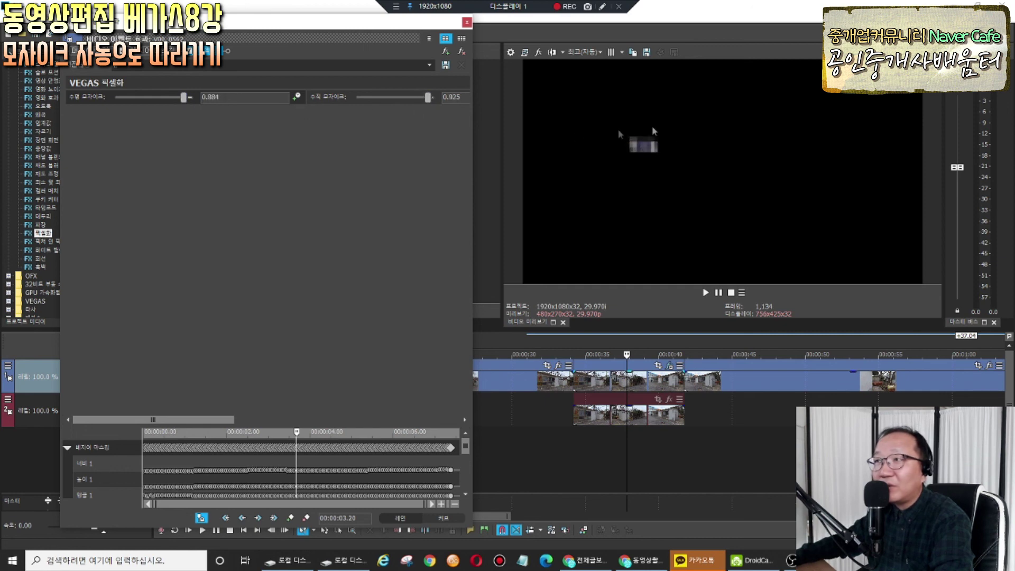
# - Close the effect window and play the upper masked segment from near its start to check the stronger mosaic on its own
pyautogui.click(467, 23)
pyautogui.click(583, 445)
pyautogui.press('space')
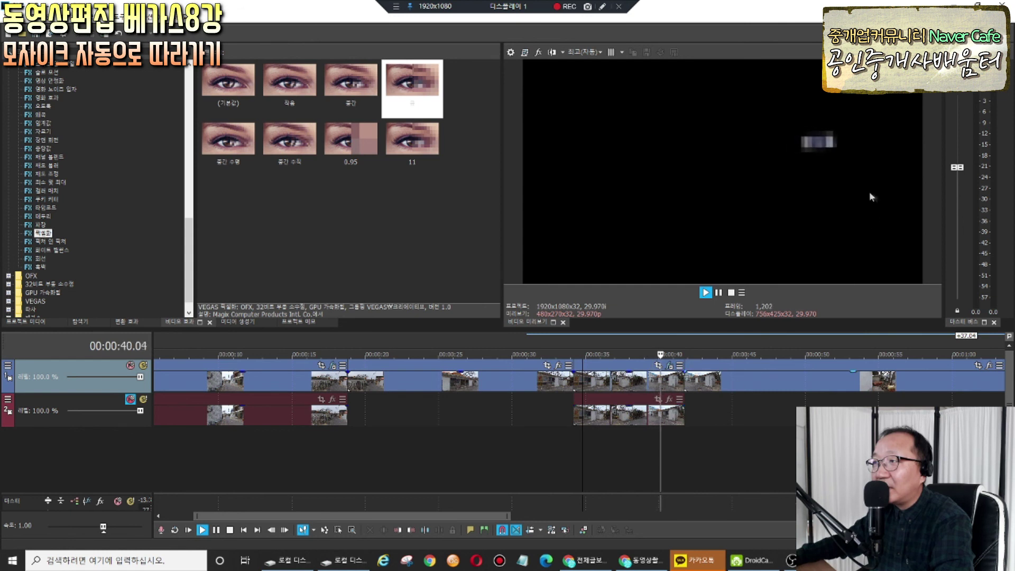
pyautogui.press('Return')
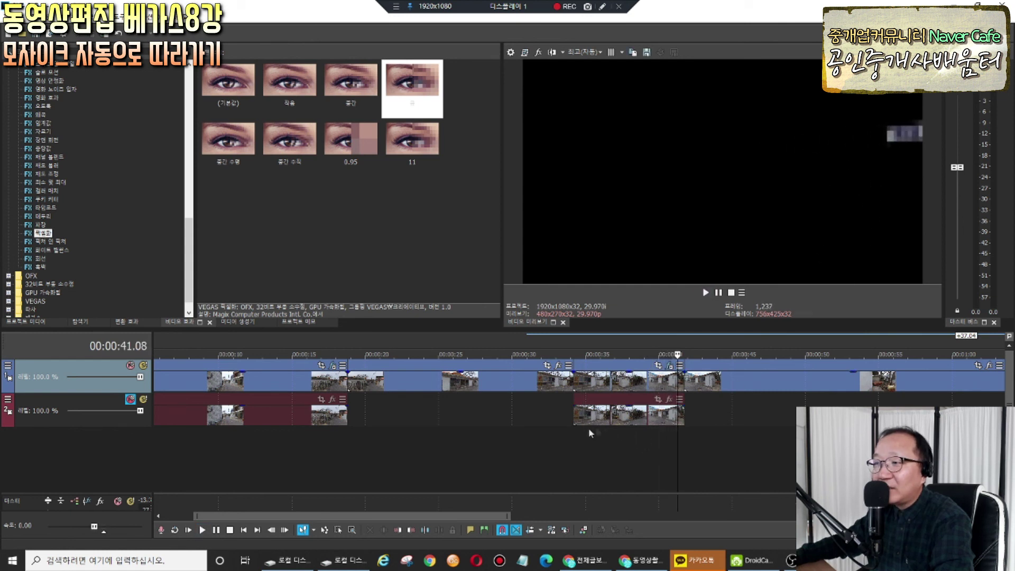
# - Unmute the lower video track and play from just before the second mosaic segment to past its end to check the combined result
pyautogui.click(573, 435)
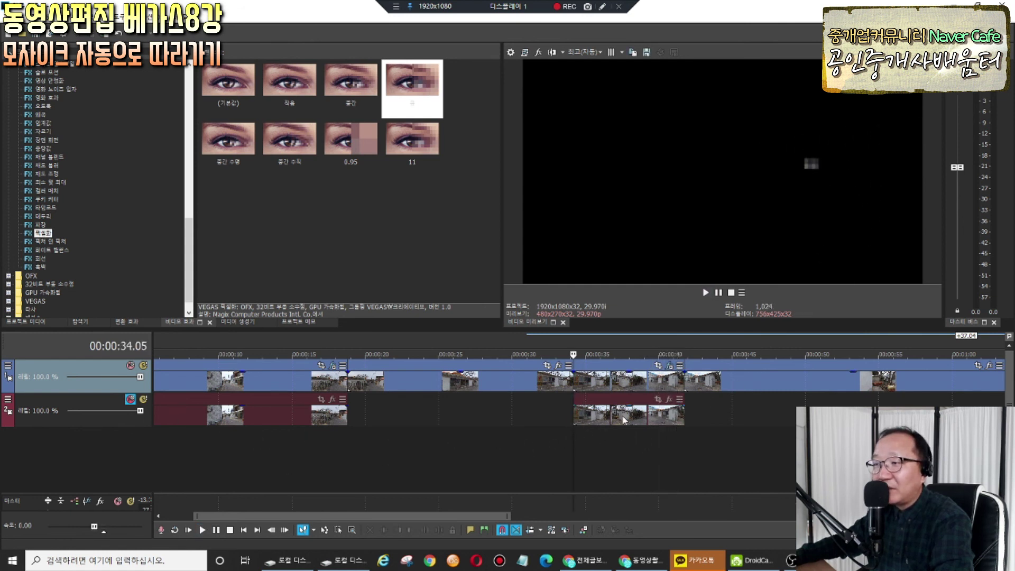
pyautogui.click(134, 400)
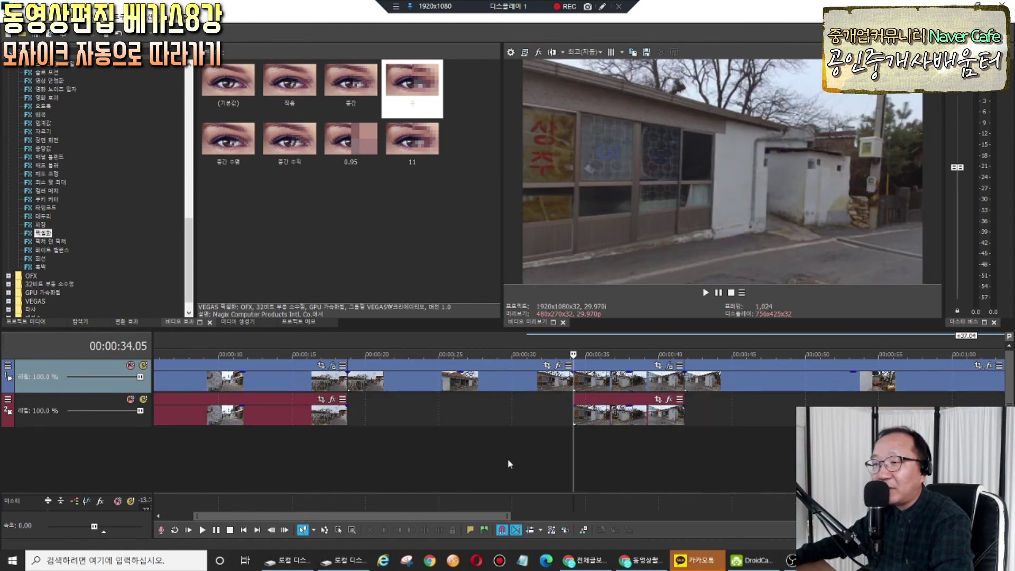
pyautogui.click(552, 419)
pyautogui.press('space')
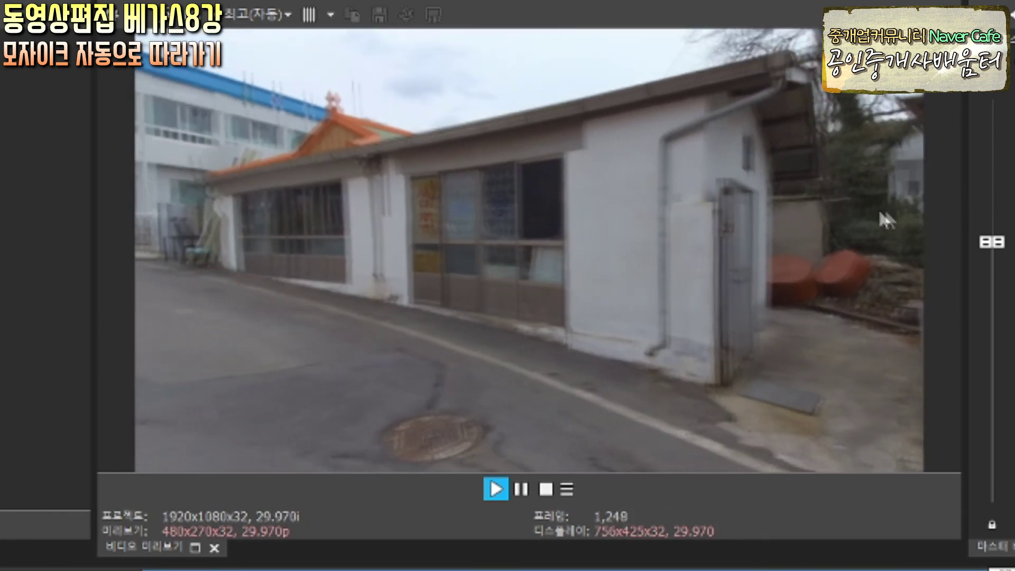
pyautogui.press('Return')
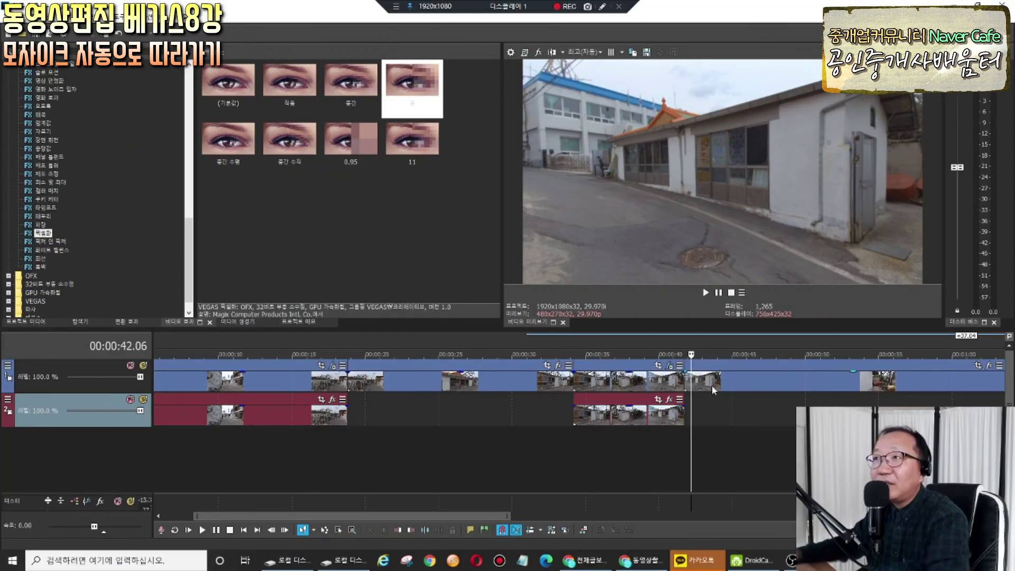